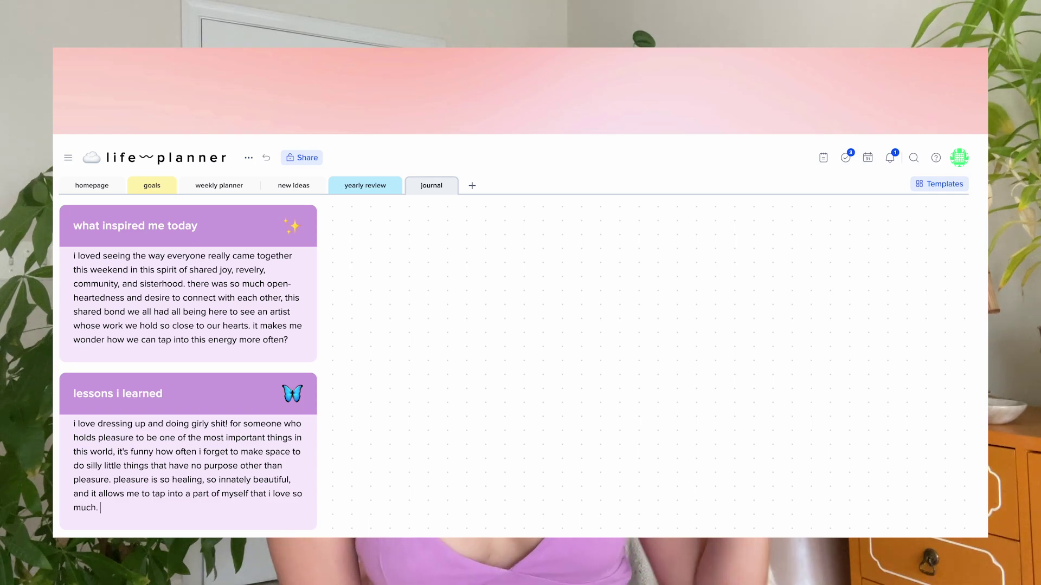
Step: Add the tasks "call mom", "order more toilet paper" and "read at least two chapters of book" to the brain dump, and make the adjacent empty tile an image
type("call momorder more toilet paper")
key("Return")
type("read at least two chapters of book")
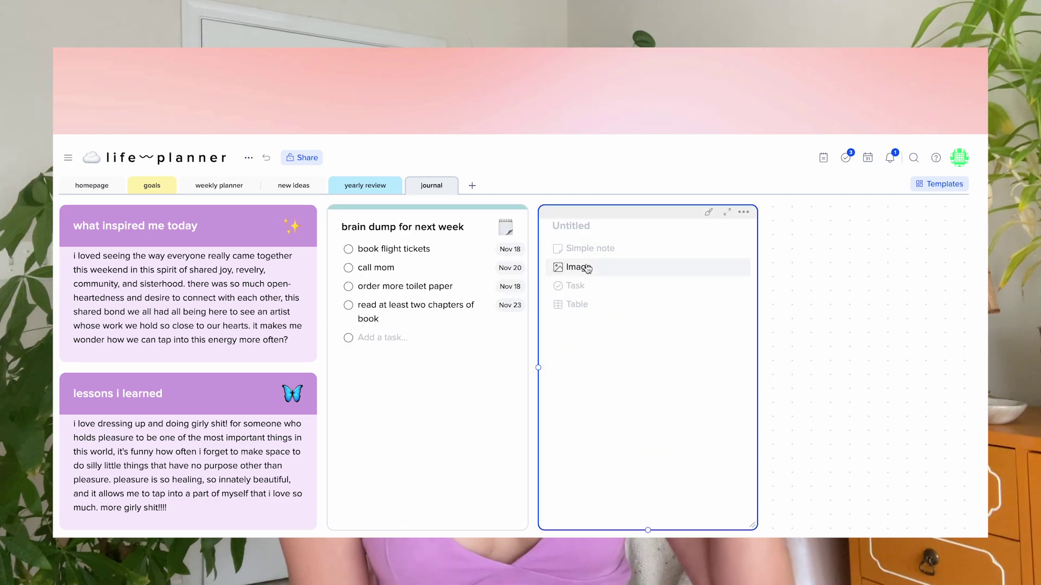
left_click(588, 268)
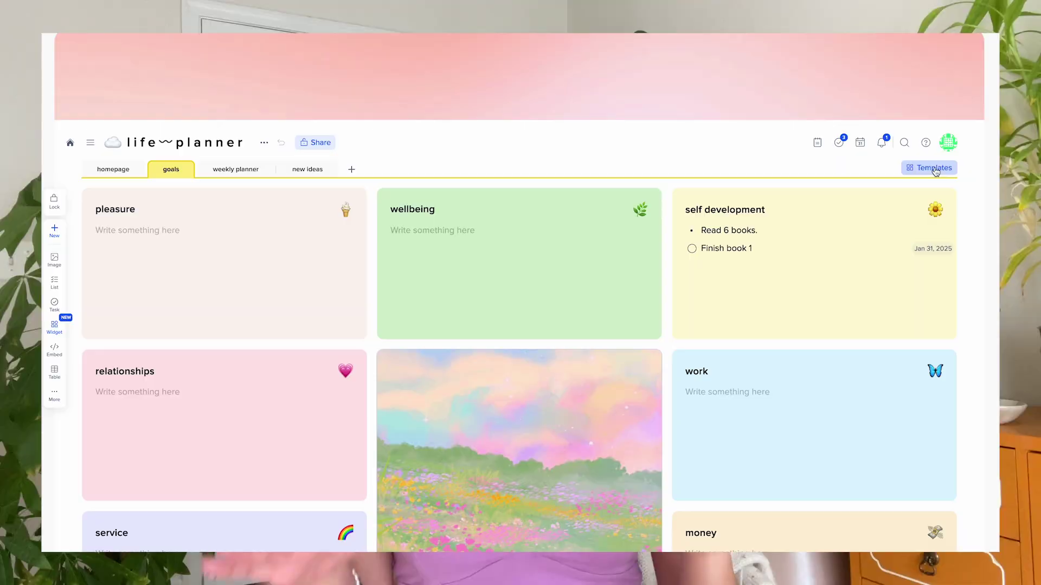
Step: Browse the template gallery's Productivity category, and narrow the Personal Life category to Monthly Planners
left_click(933, 168)
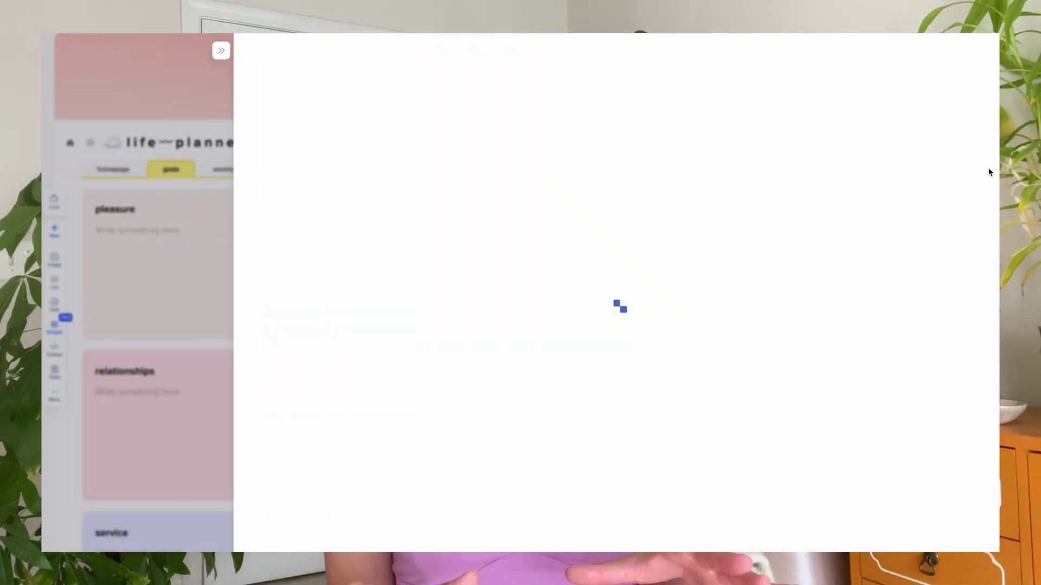
left_click(904, 110)
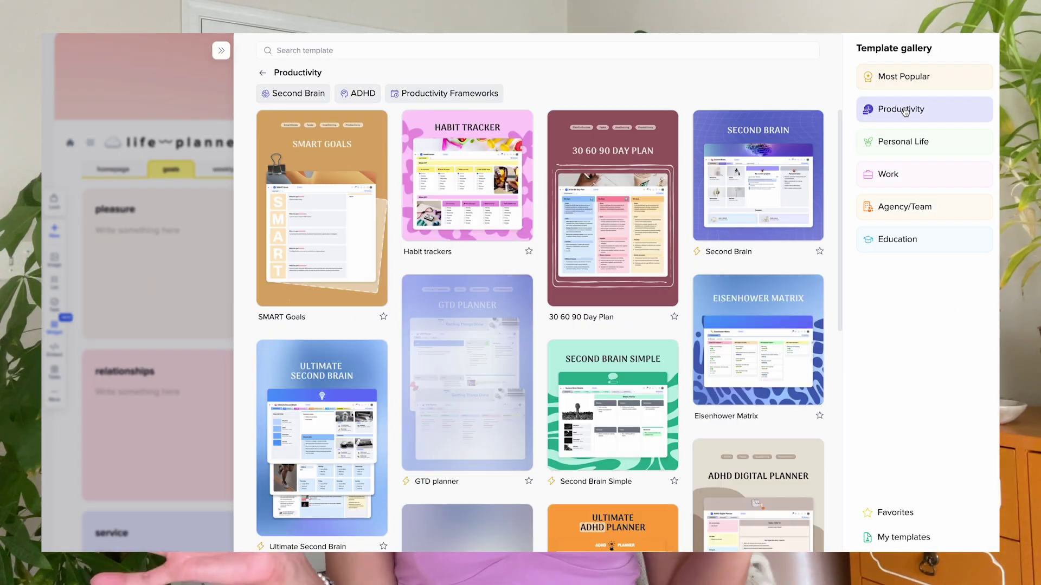
left_click(888, 141)
left_click(477, 94)
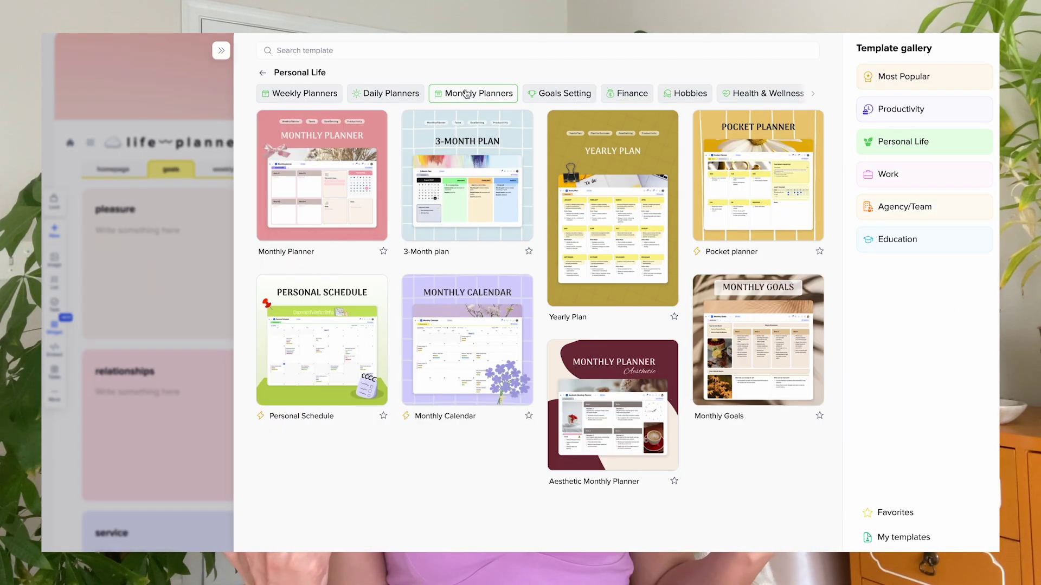
Step: Preview the Monthly Goals and Yearly Review templates and look through their layouts
left_click(802, 323)
scroll(786, 310, "down", 3)
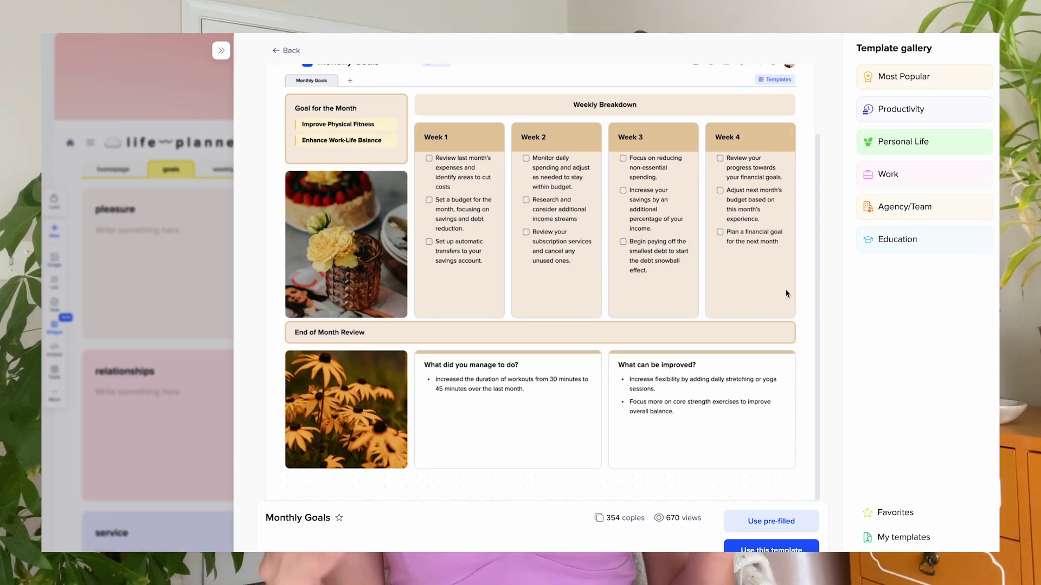
scroll(787, 238, "up", 3)
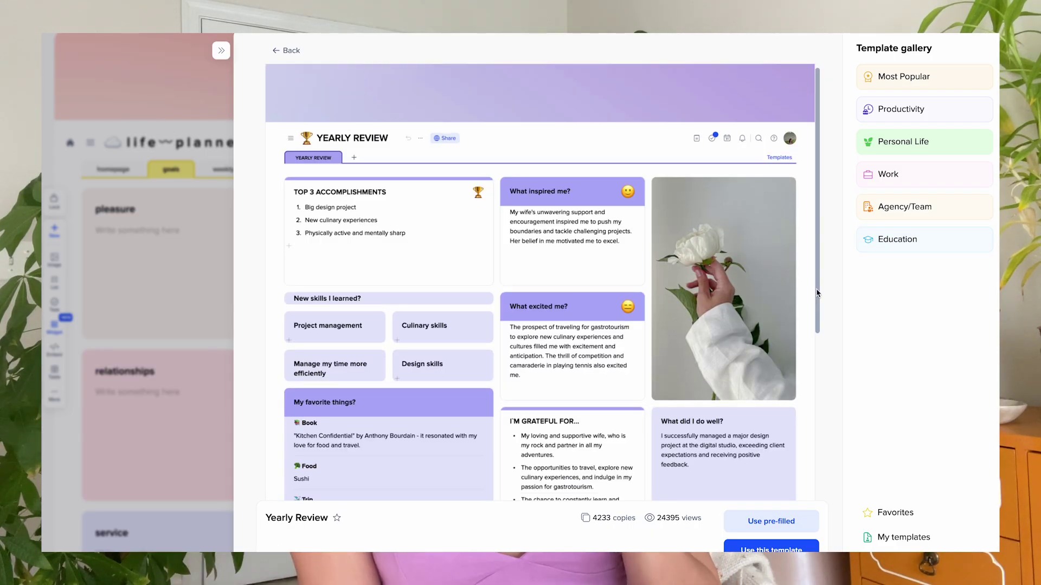
scroll(817, 294, "down", 5)
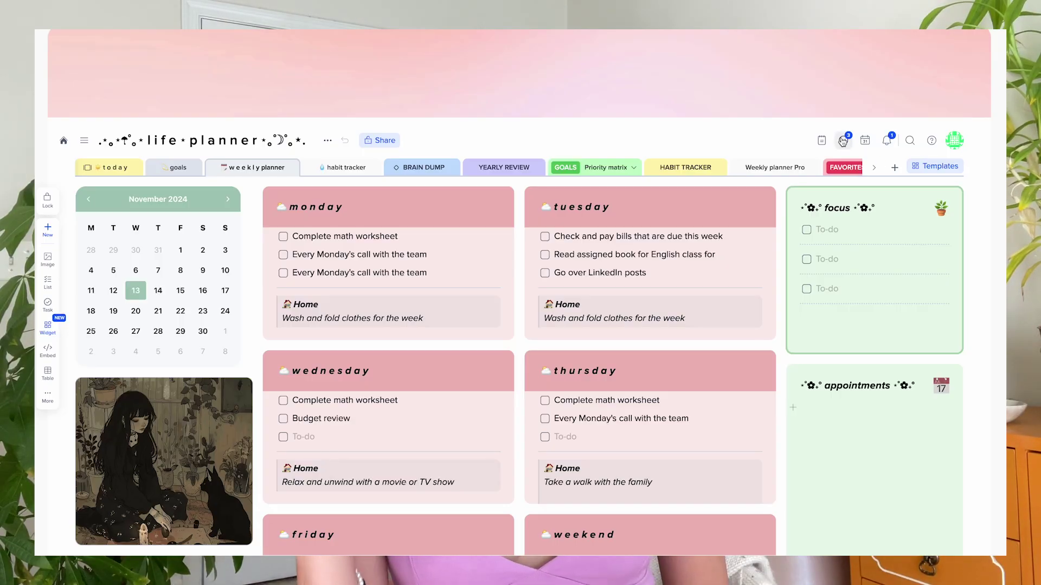
Step: Look over the upcoming tasks beside the weekly planner and switch to the calendar
left_click(843, 141)
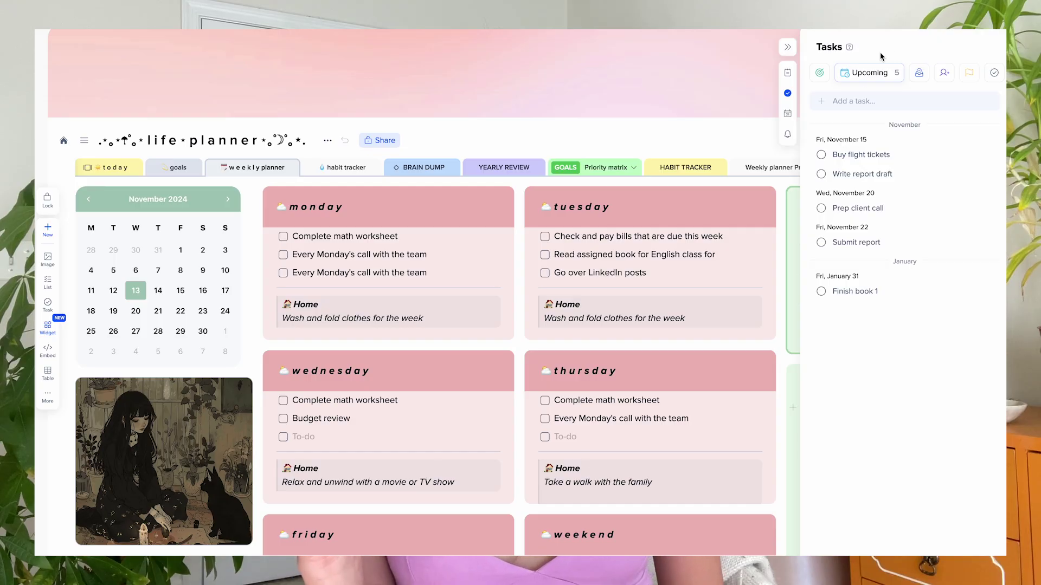
left_click(923, 159)
left_click(942, 134)
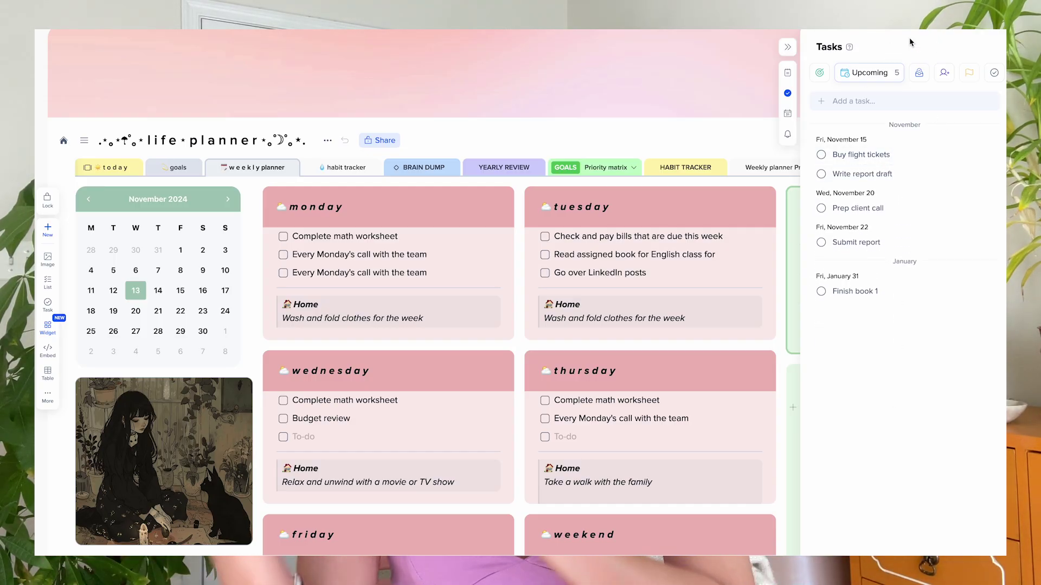
left_click(787, 113)
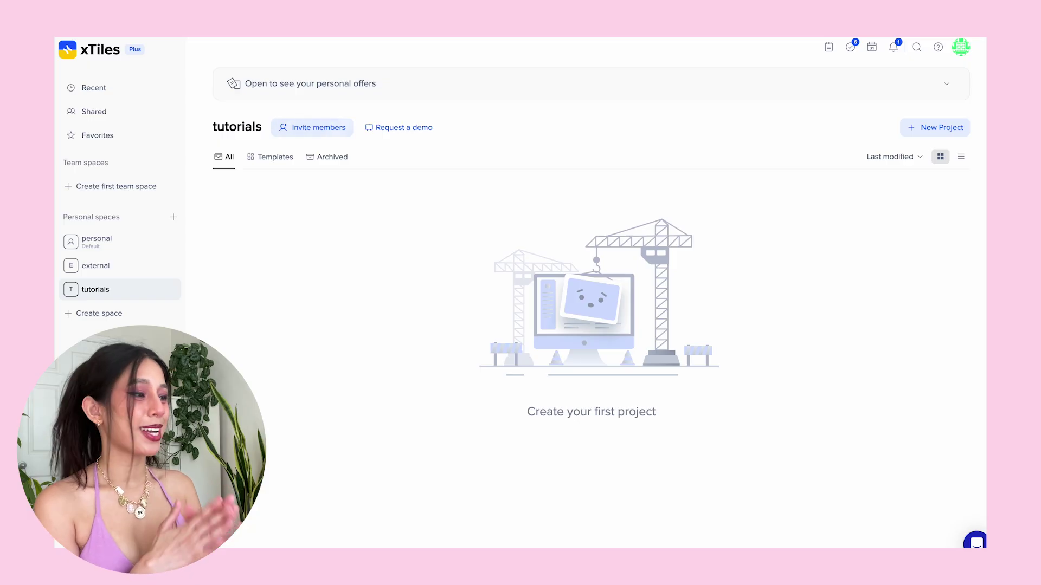
Step: Create a new project from scratch in the tutorials space and title it "life〰planner" with spaced-out letters and a wavy dash
left_click(928, 127)
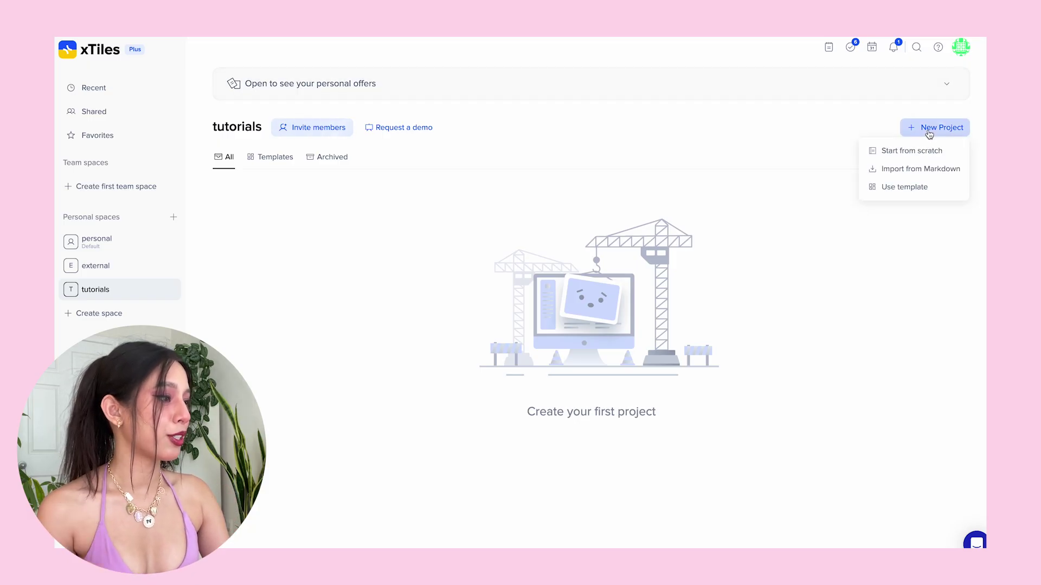
left_click(888, 150)
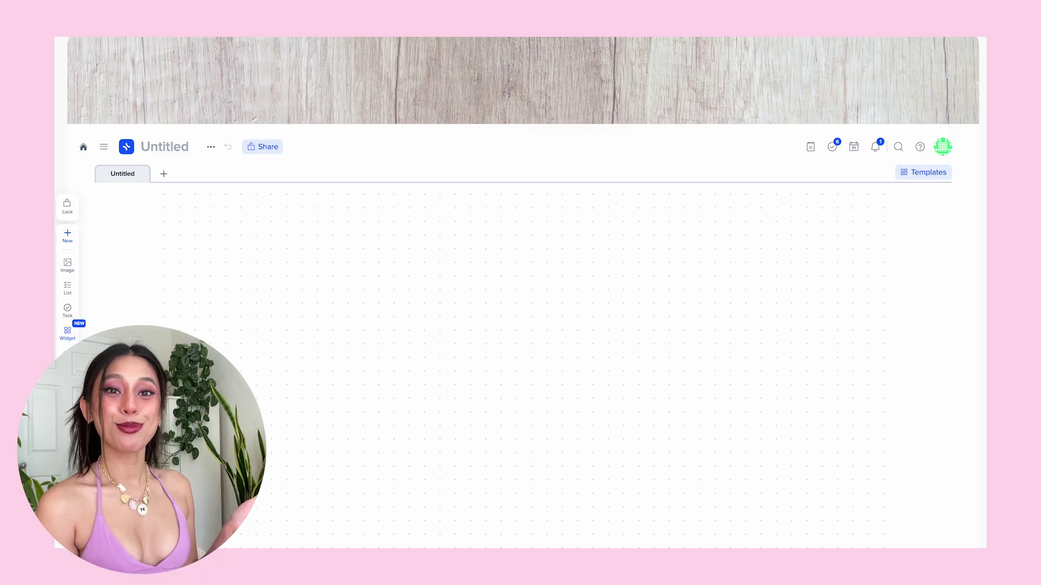
left_click(161, 142)
type("life")
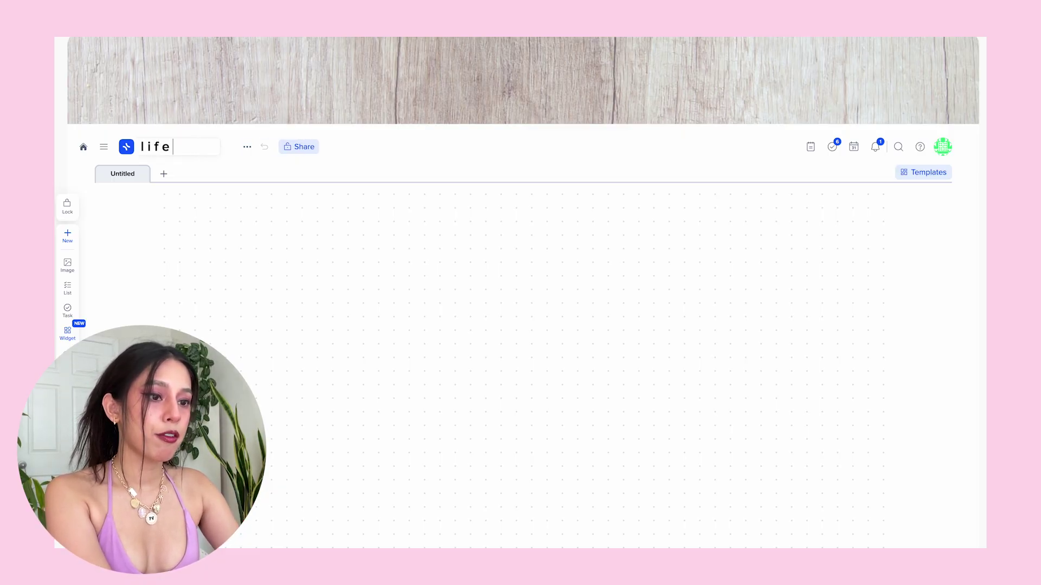
key("ctrl+super+space")
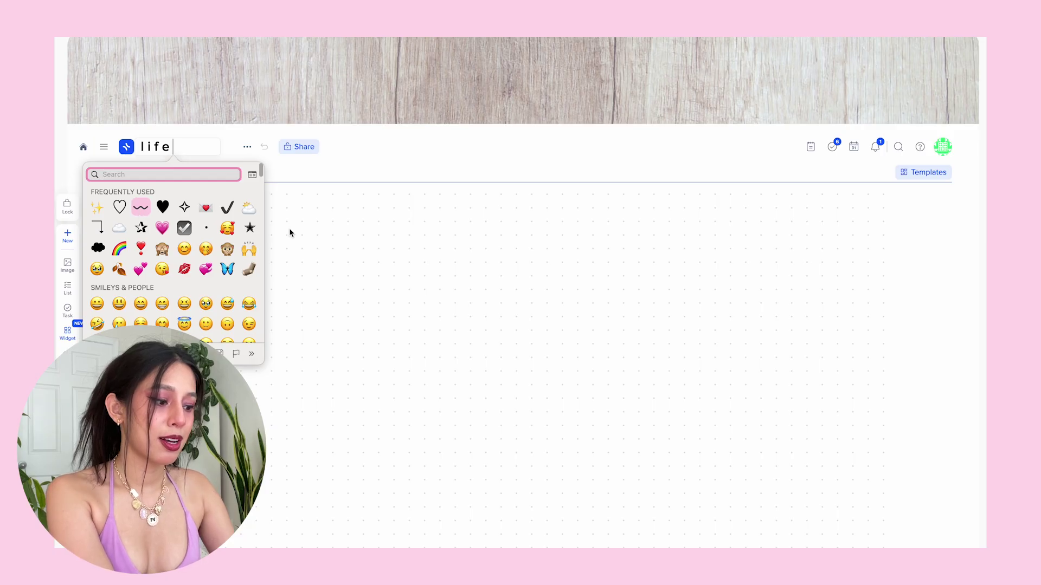
left_click(140, 210)
type("planner")
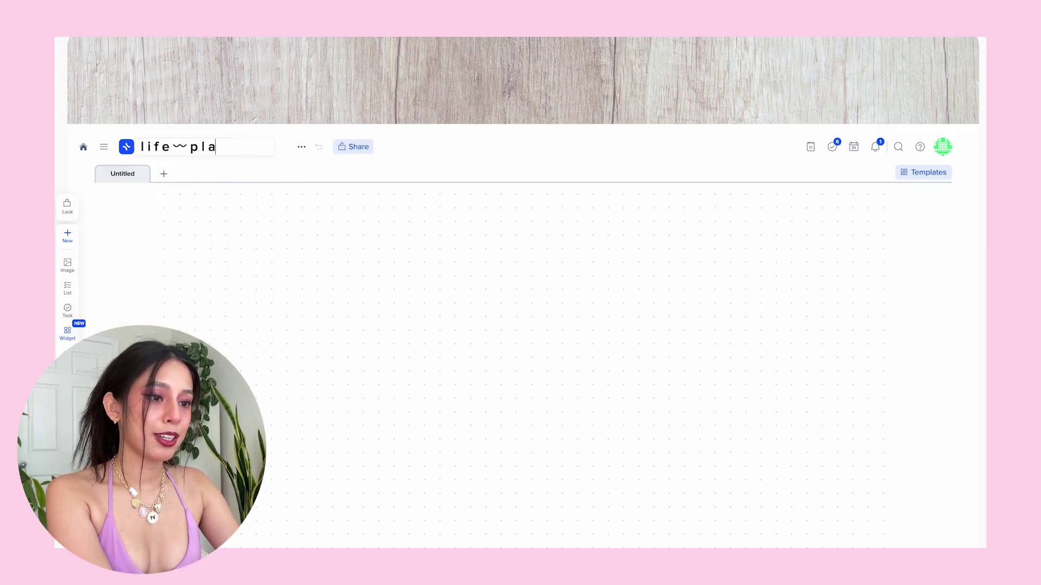
Step: Give the project a cloud icon and replace its cover with the soft pink gradient found by searching Unsplash for "pink"
left_click(128, 147)
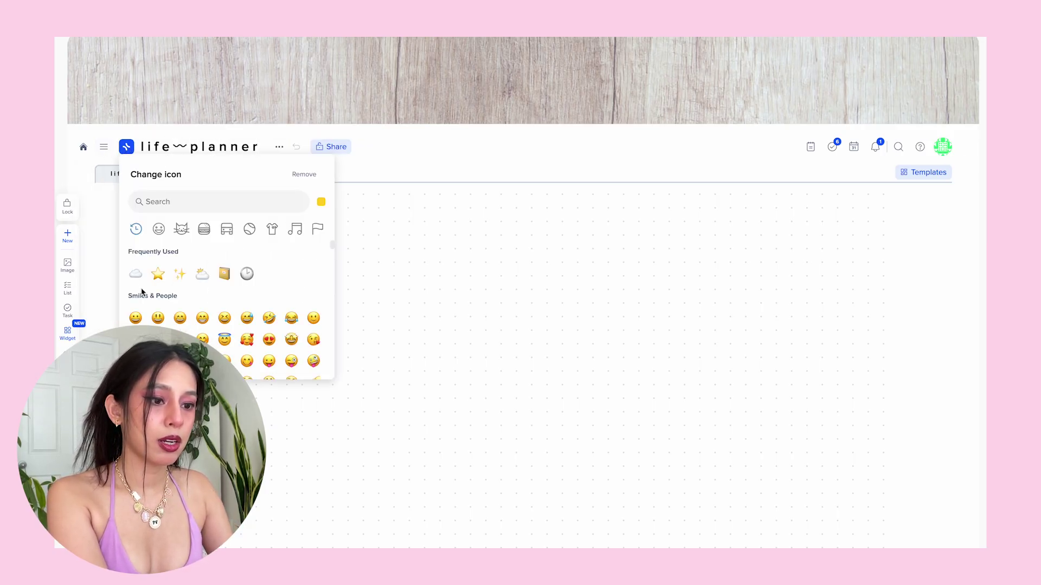
left_click(135, 273)
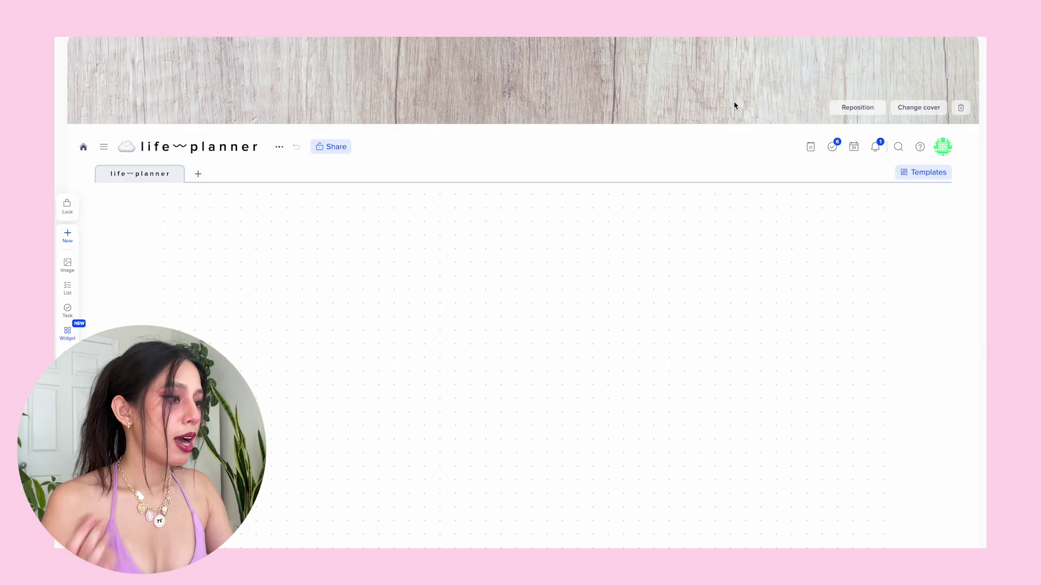
left_click(924, 108)
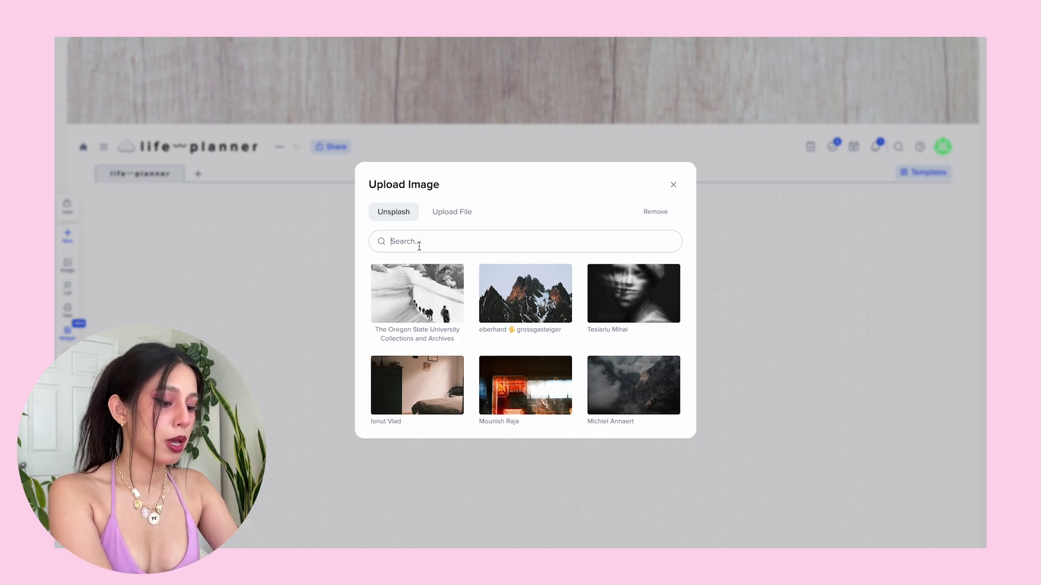
type("pink")
scroll(442, 260, "down", 1)
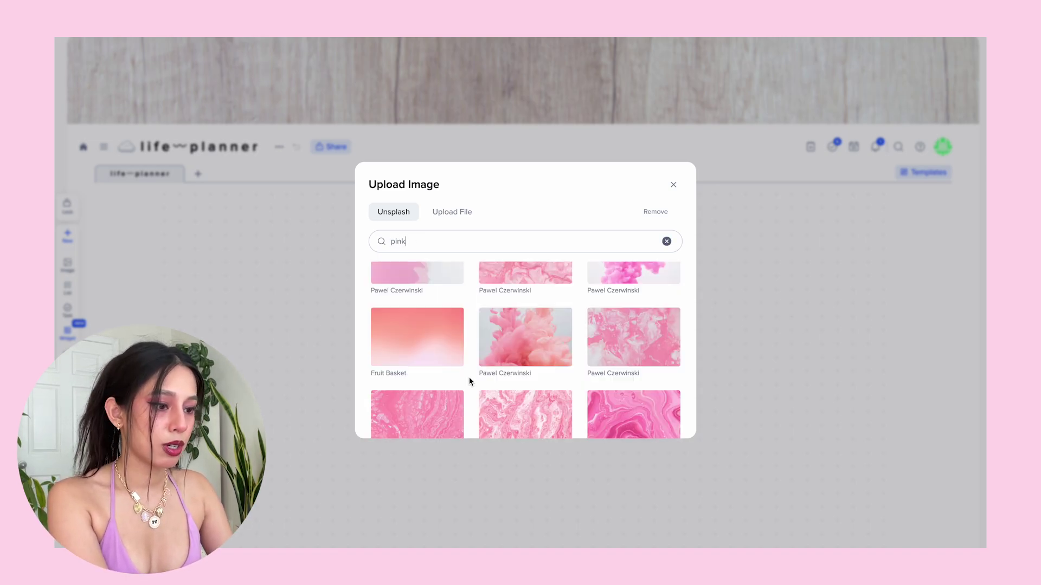
left_click(428, 342)
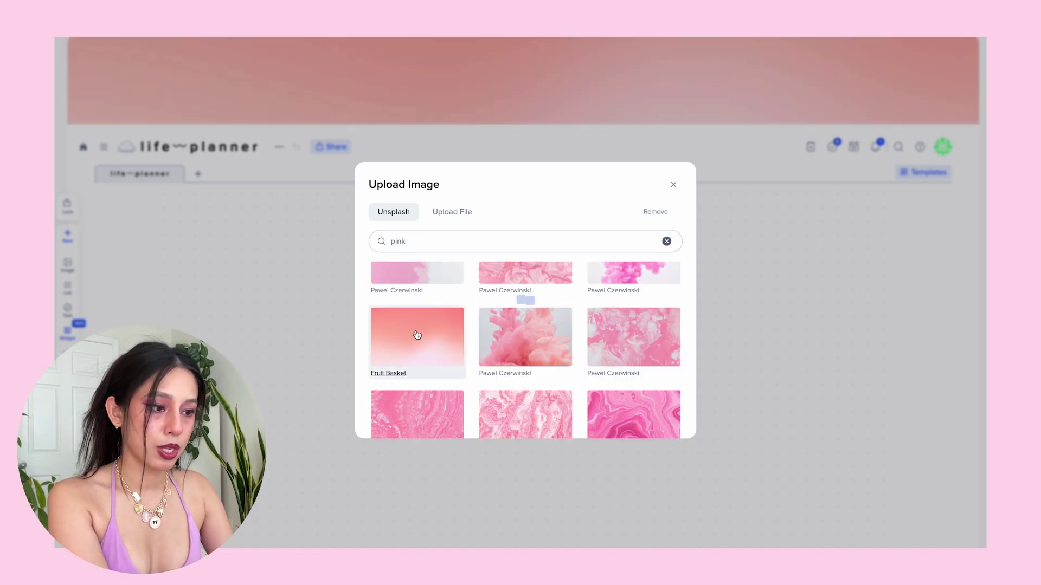
left_click(673, 185)
Step: Reposition the pink cover image and widen the canvas to span the full page width
left_click(851, 108)
left_click_drag(836, 108, 789, 71)
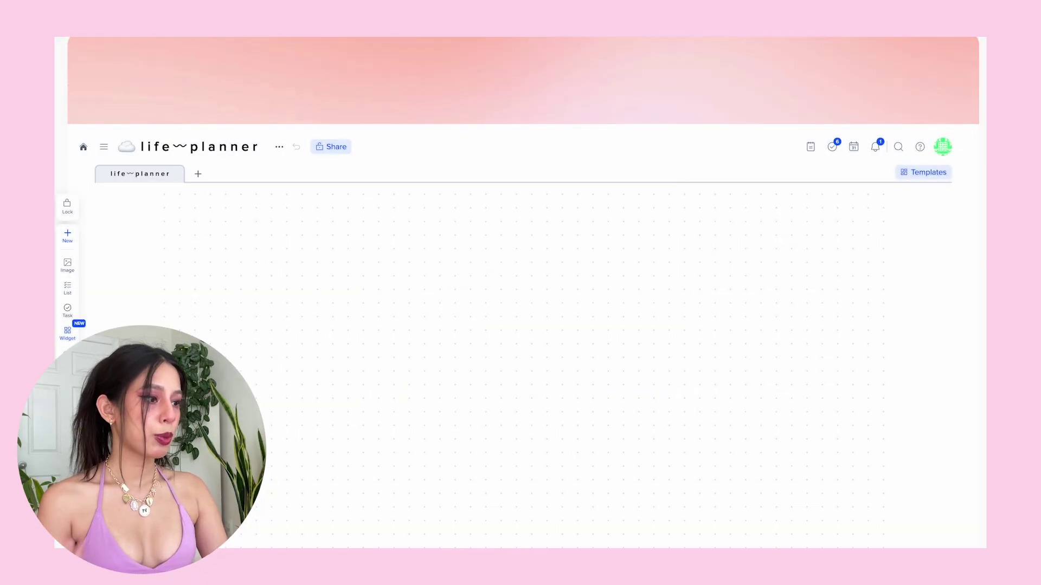
mouse_move(907, 217)
left_click(910, 236)
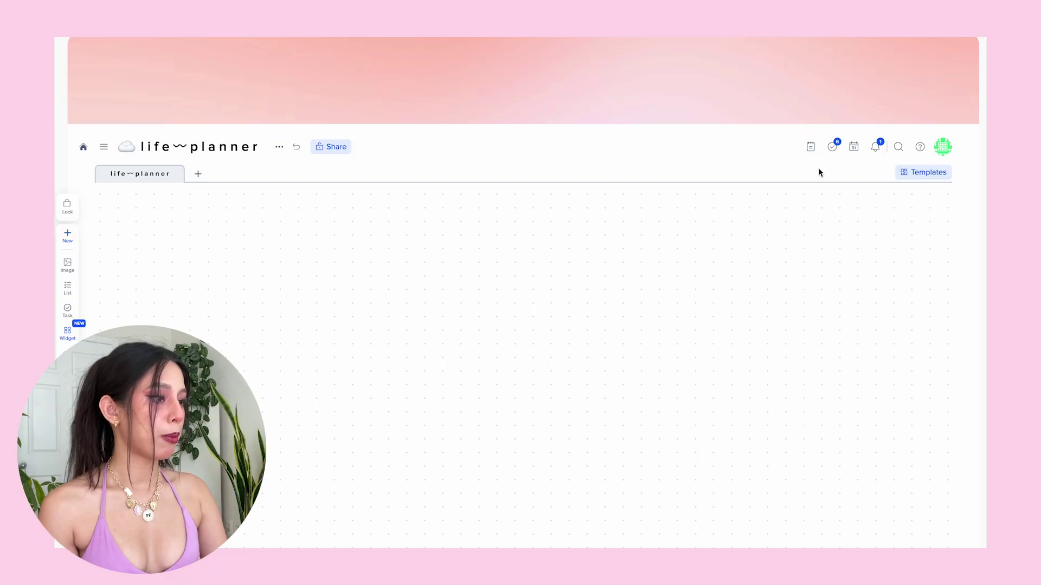
Step: Create the first inbox note and title it "sections i want to include:"
left_click(809, 148)
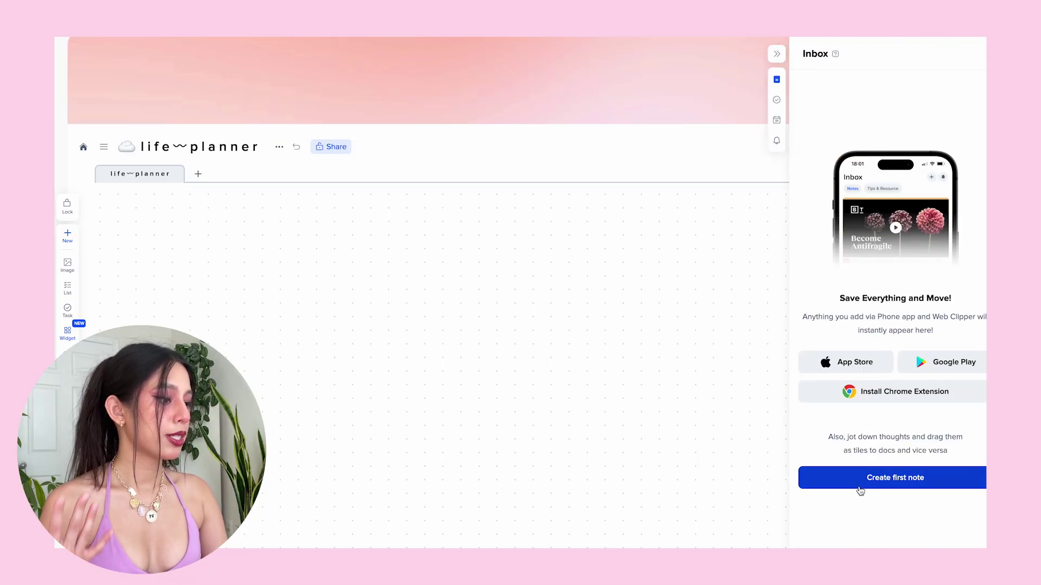
left_click(860, 487)
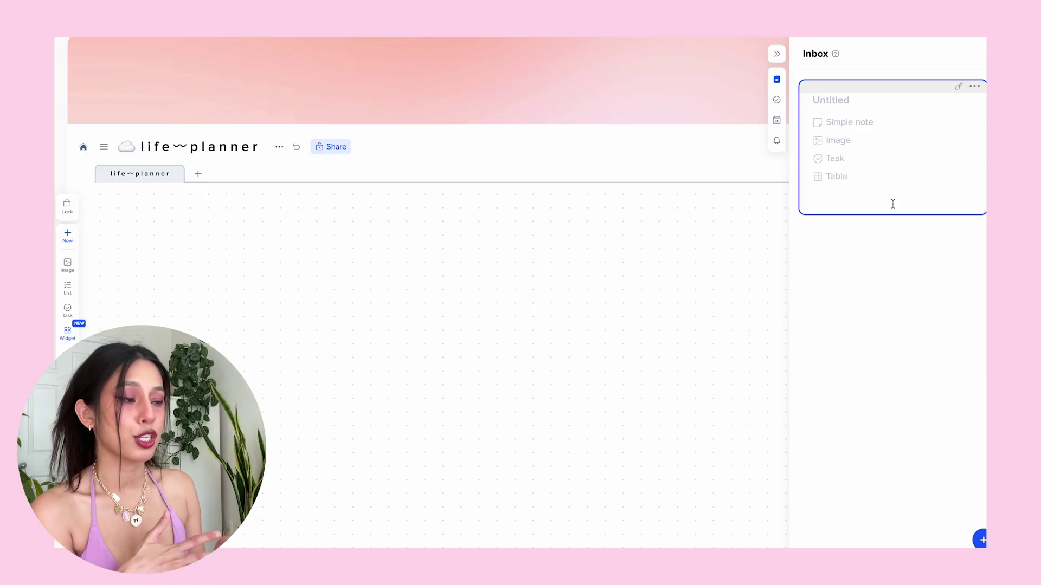
left_click(893, 204)
type("se")
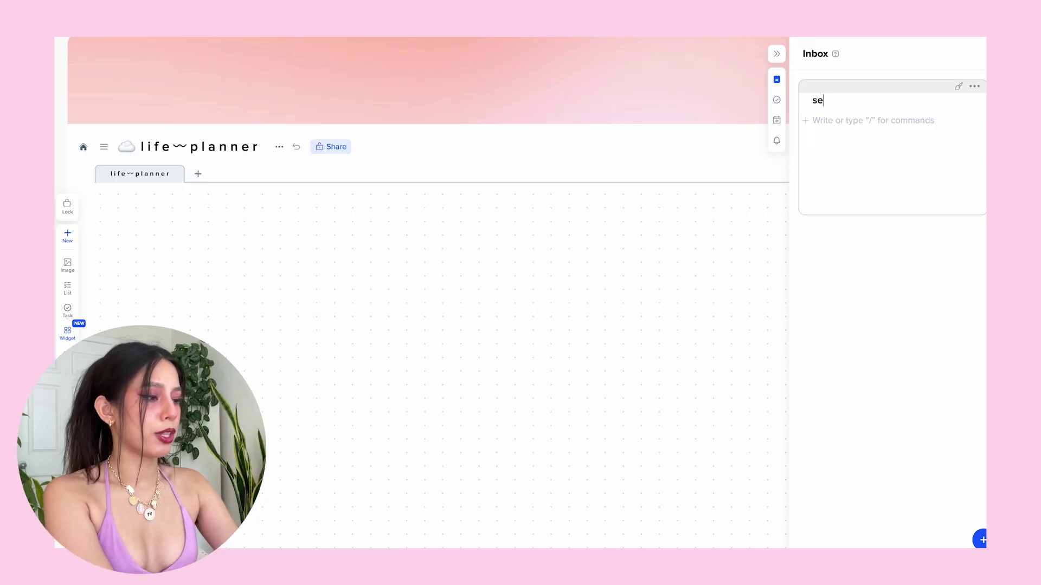
type("ctions i want to include:")
Step: List life dashboard, goal planner, weekly planner and habit tracker as bullets in the inbox note
key("Return")
type("-")
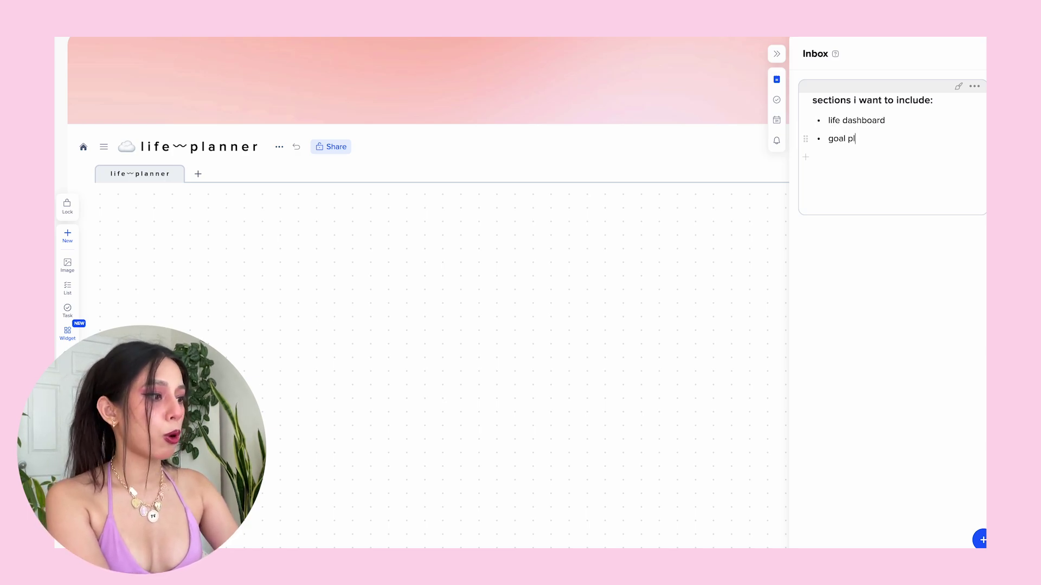
type("weekly planner")
key("Return")
type("habit tracker")
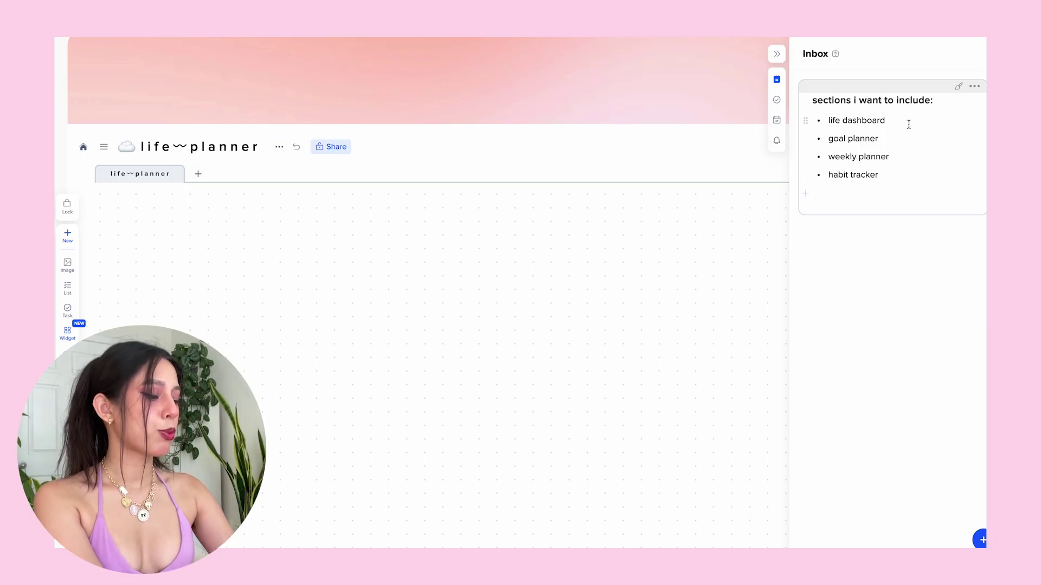
Step: Add an indented bullet "today's schedule" under life dashboard
left_click(908, 125)
key("Return")
key("Tab")
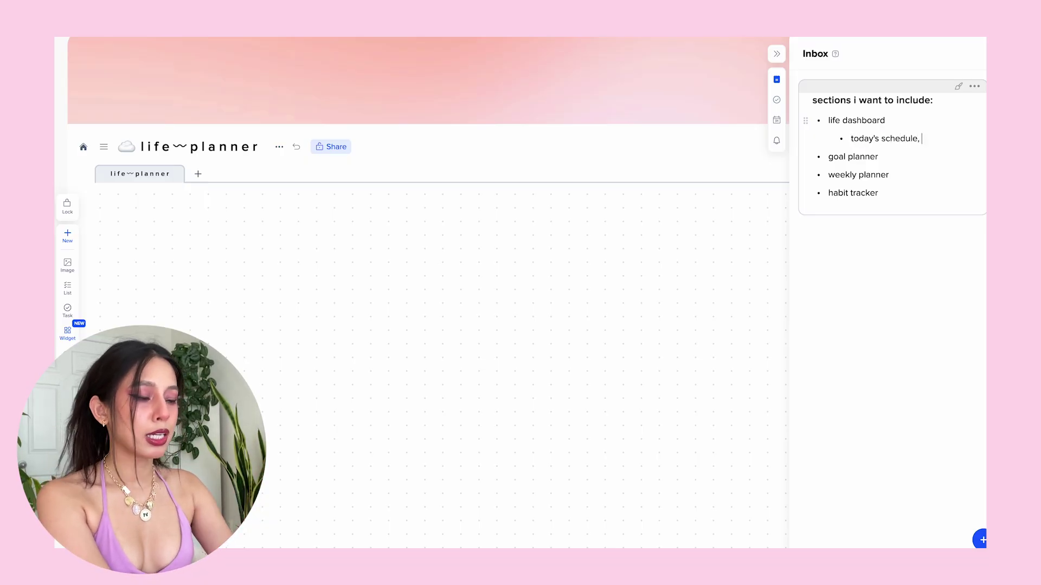
type("today's schedule, top priotiies,")
key("BackSpace")
key("BackSpace")
key("BackSpace")
key("BackSpace")
key("BackSpace")
key("BackSpace")
key("BackSpace")
key("BackSpace")
key("BackSpace")
key("BackSpace")
key("BackSpace")
key("BackSpace")
key("BackSpace")
key("BackSpace")
Step: Continue the nested list under life dashboard with the bullets top priorities, calendar, quick notes and pomodoro timer
key("Return")
type("top priorities")
key("Return")
type("cal")
key("Return")
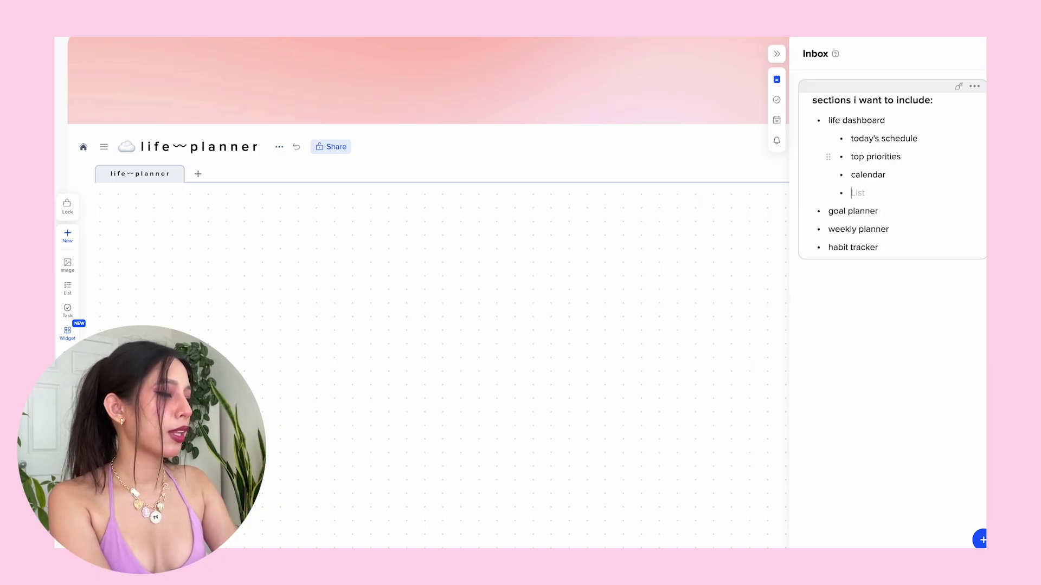
type("quick notes")
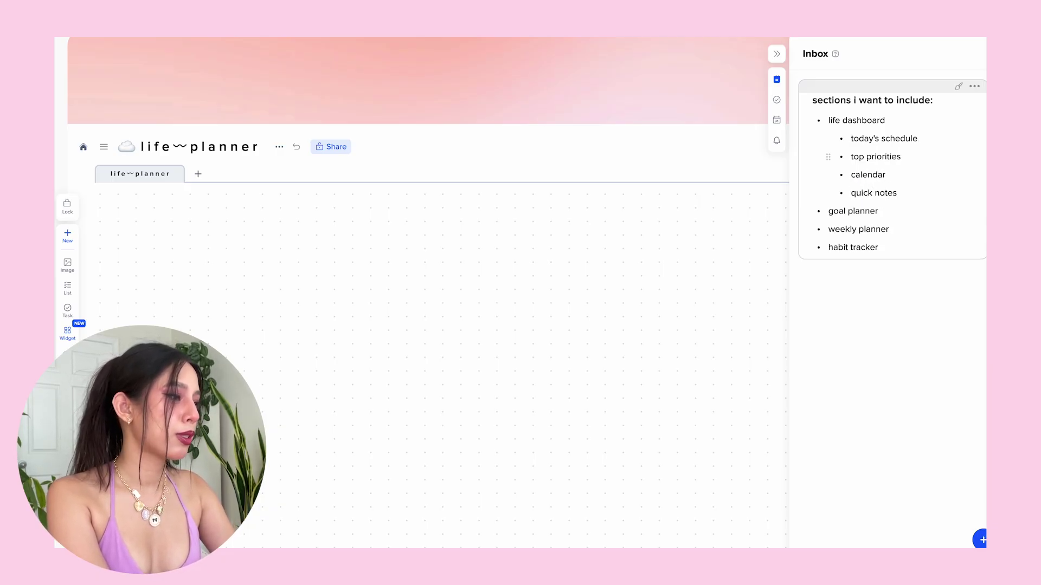
left_click(911, 193)
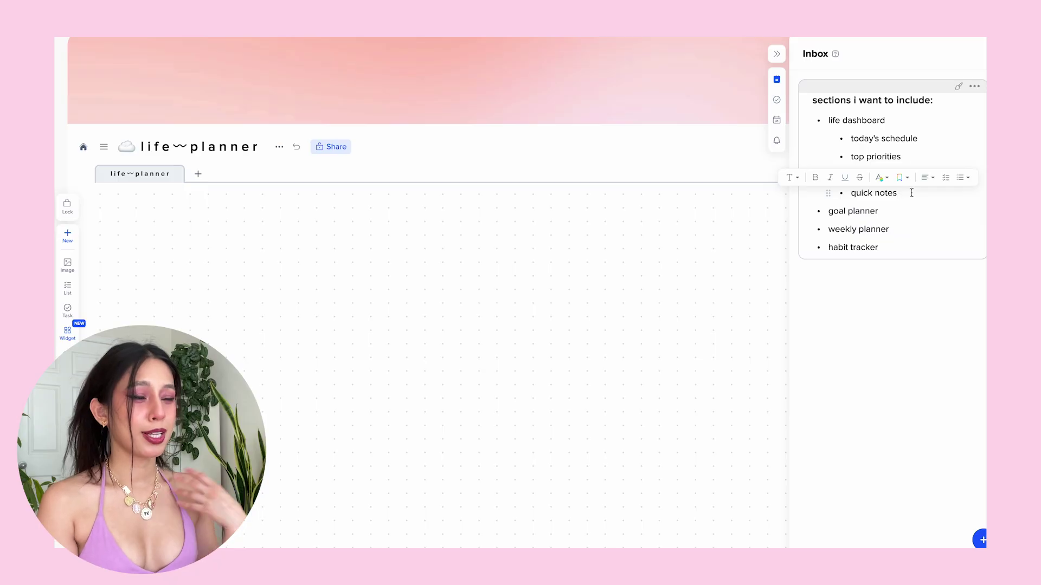
key("Return")
type("pomodoro timer")
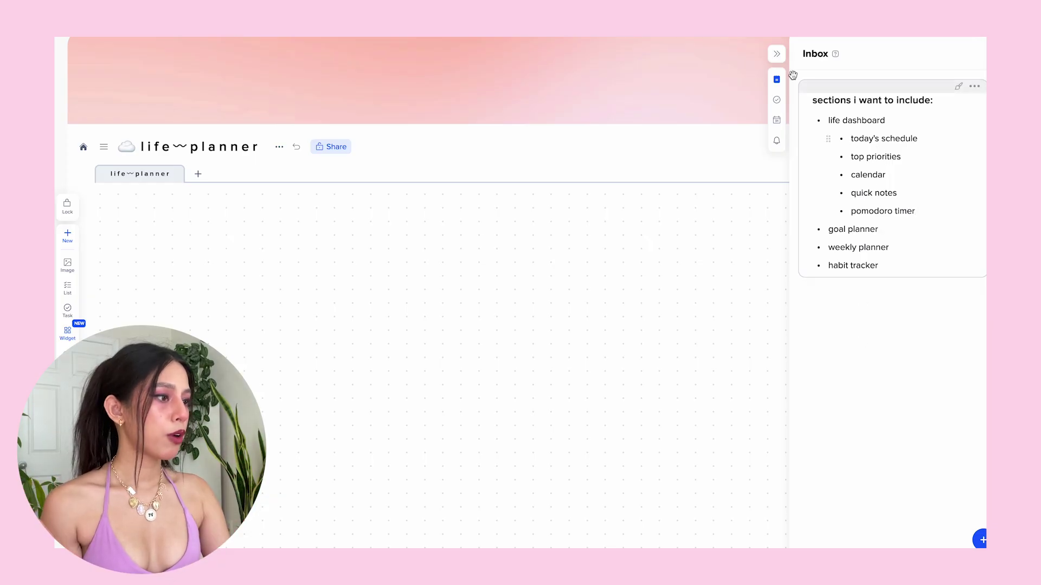
Step: Close the inbox, create a wide, short banner tile at the top of the planner page, and give it a solid medium-pink fill
left_click(777, 53)
left_click_drag(243, 195, 793, 237)
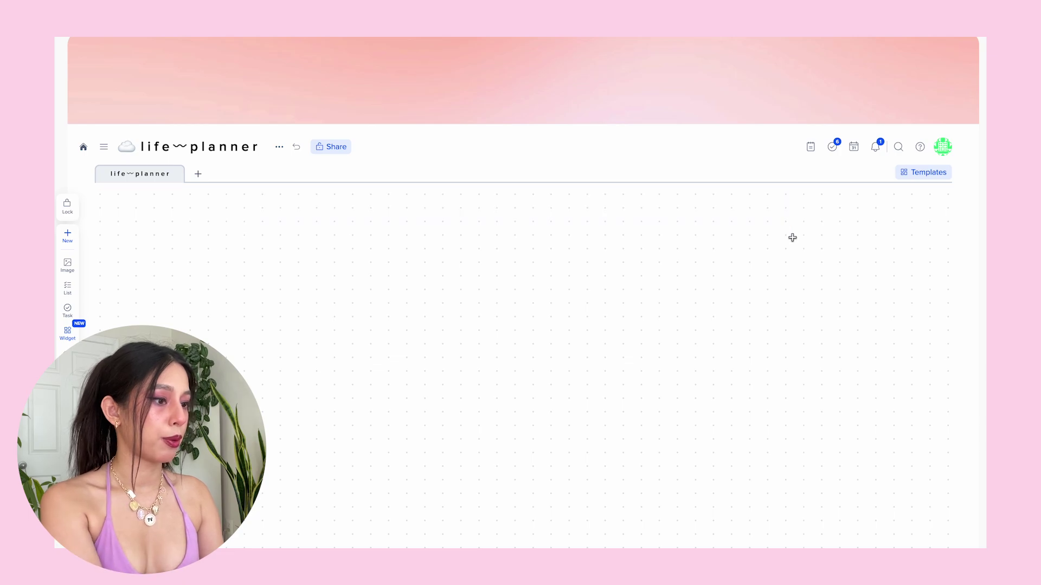
left_click(740, 202)
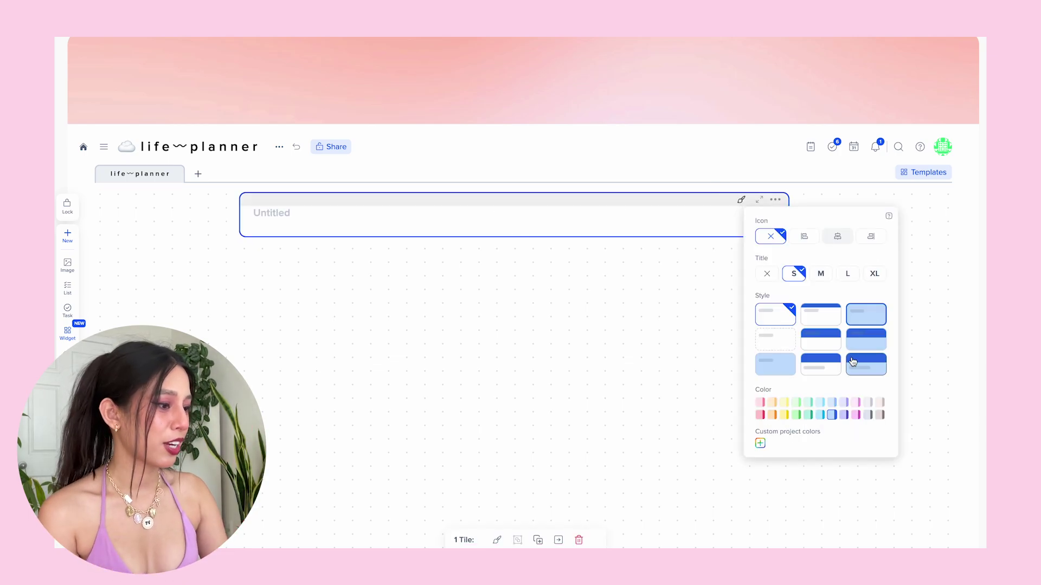
left_click(760, 403)
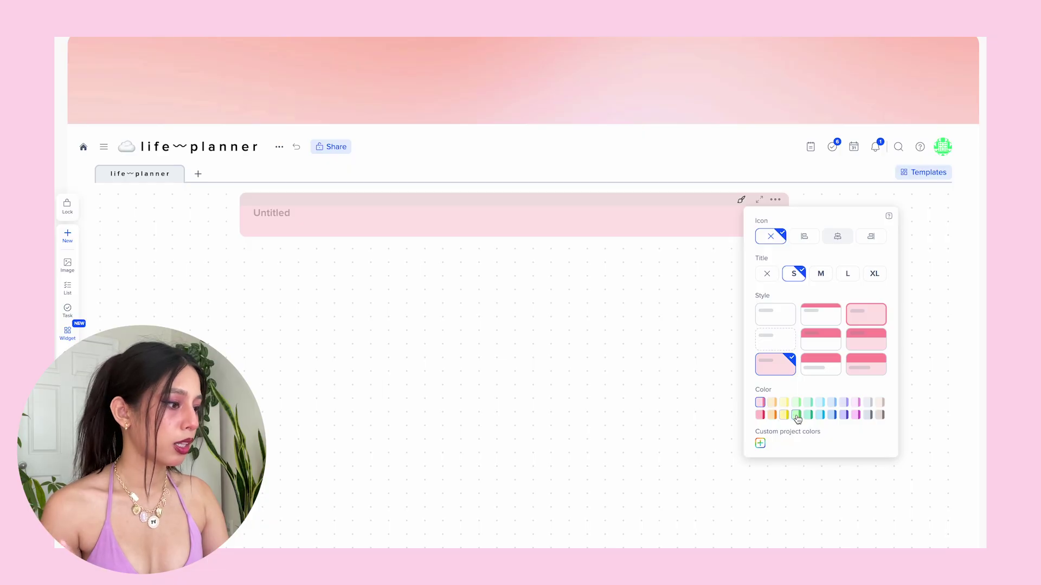
left_click(761, 415)
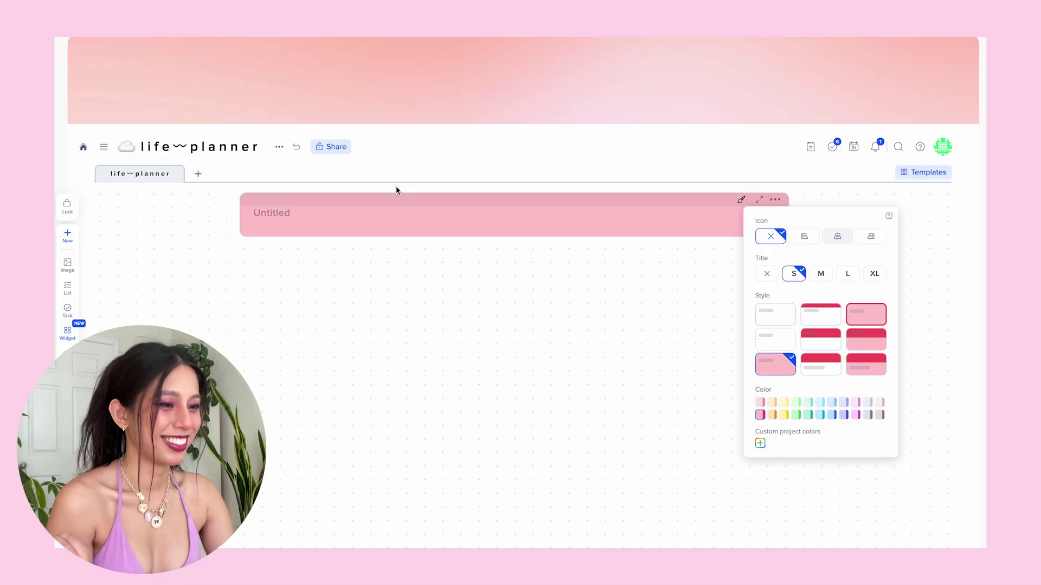
Step: Title the pink banner tile "m o n d a y 〰 november 11, 2024" with letter-spaced weekday and a wavy dash emoji
left_click(384, 212)
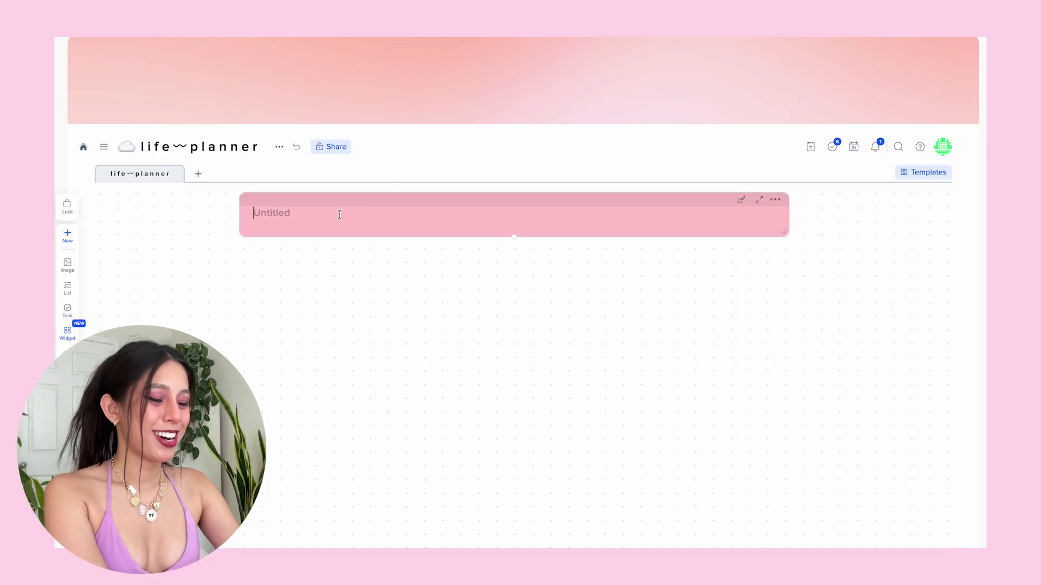
type("mo")
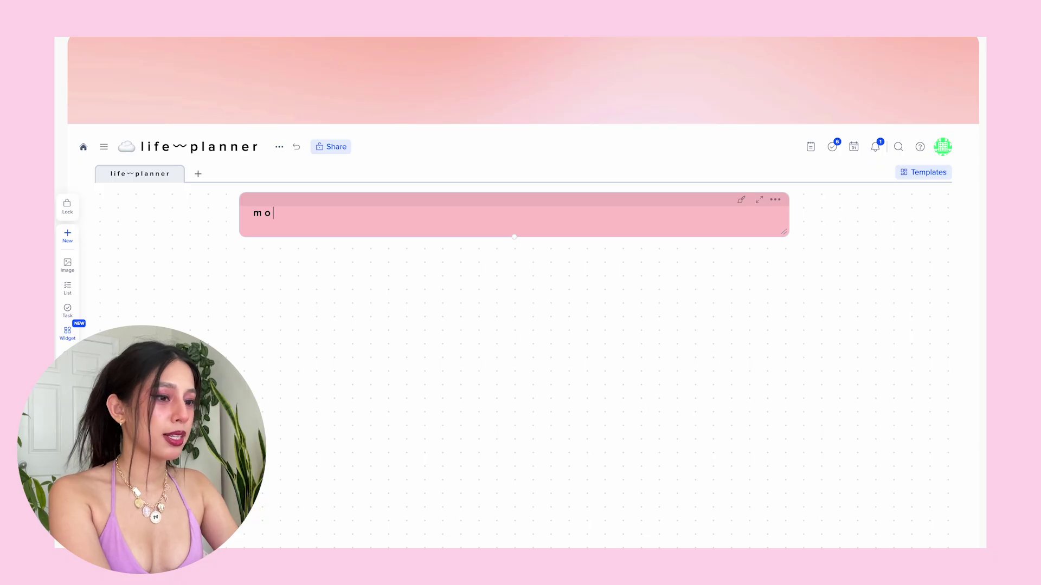
type("nday")
key("ctrl+super+space")
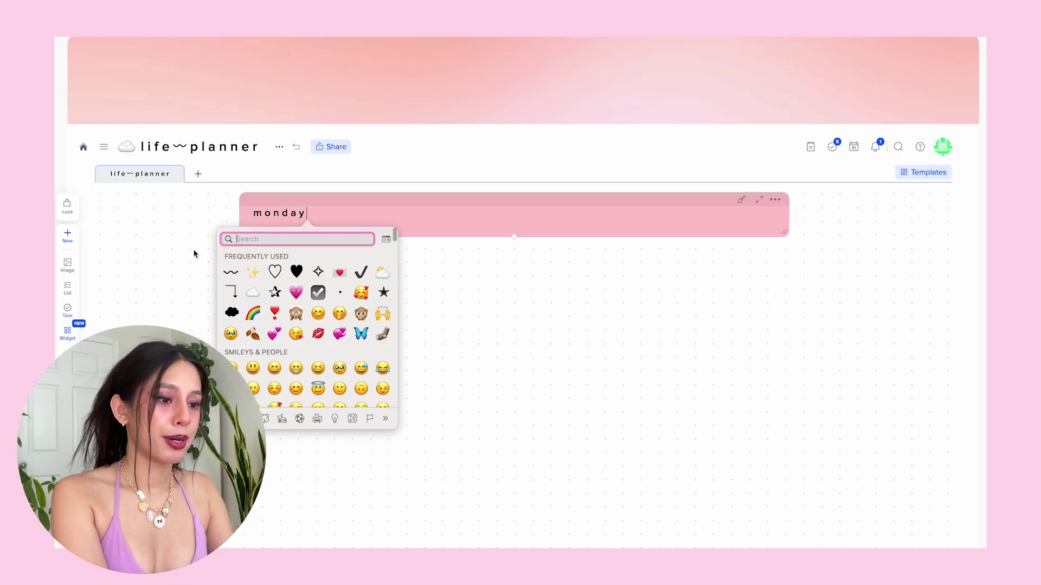
key("Return")
type("nv")
type("vember 11, 2024")
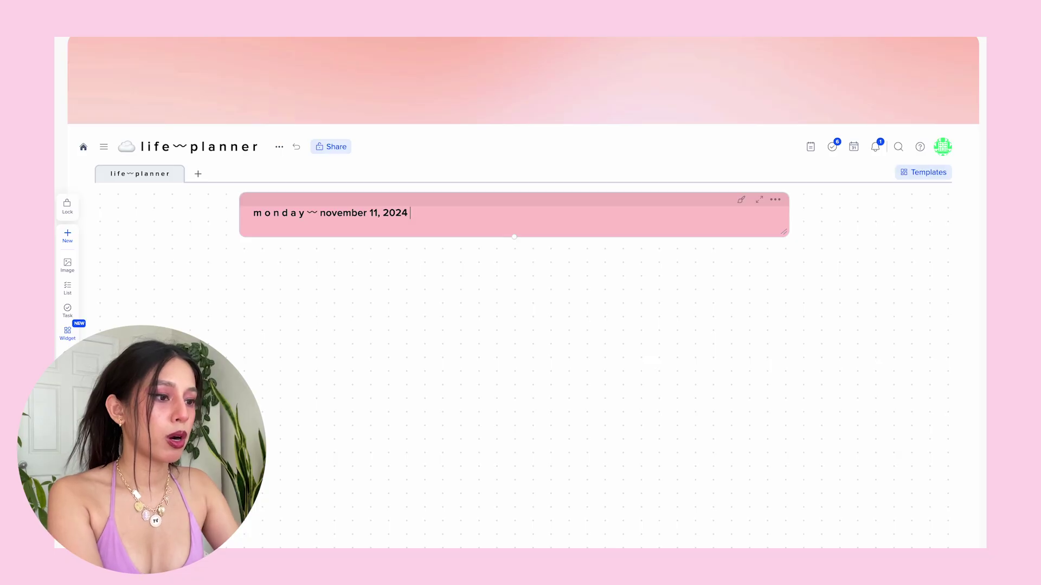
Step: Add a sun-behind-cloud emoji at both the end and the start of the banner's date title
key("ctrl+super+space")
left_click(486, 271)
left_click(266, 216)
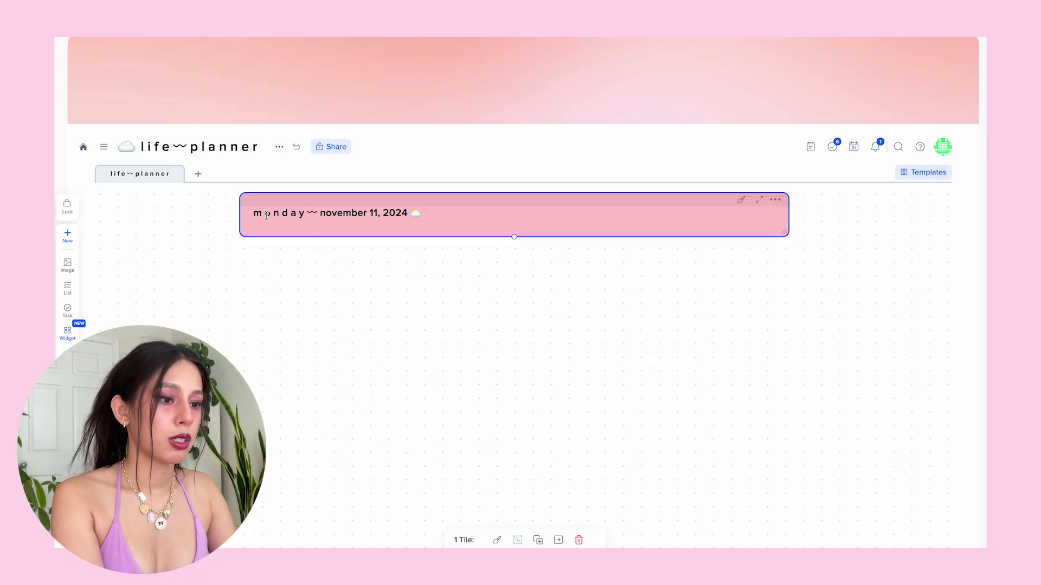
key("ctrl+super+space")
key("Return")
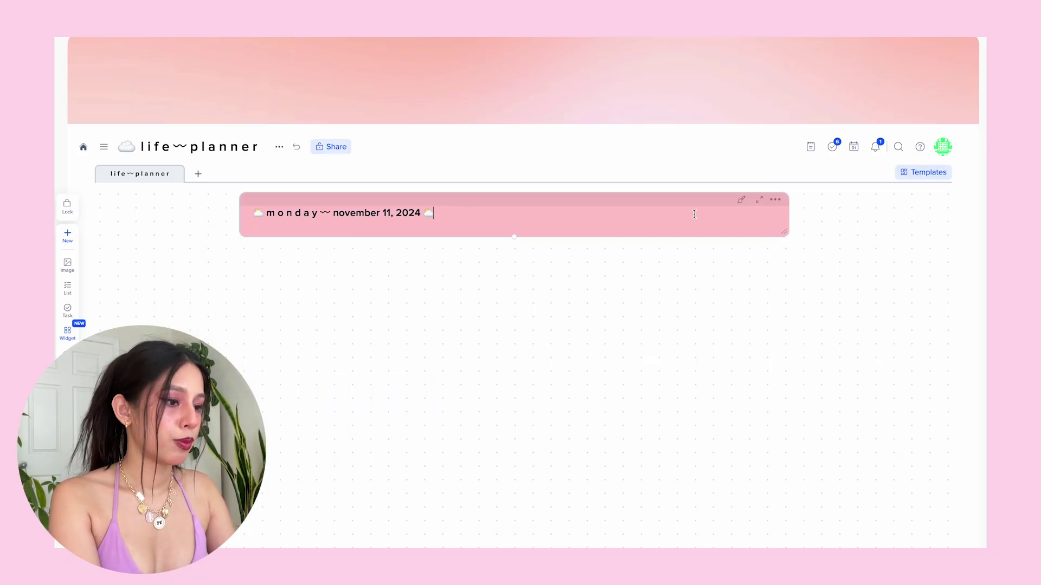
Step: Center the date title within the banner tile
key("ctrl+a")
left_click(381, 232)
left_click(397, 252)
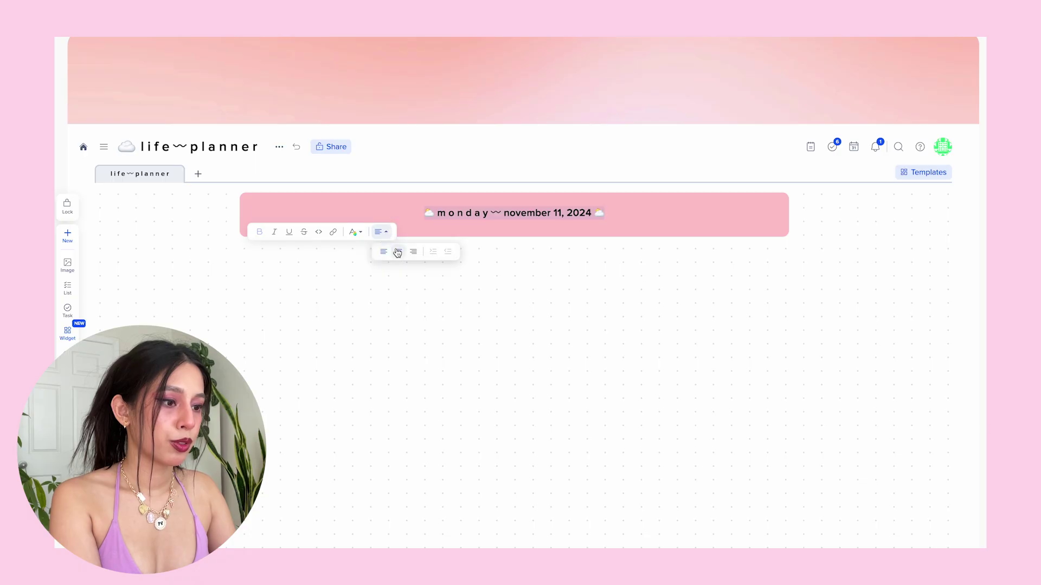
left_click(513, 216)
left_click(605, 213)
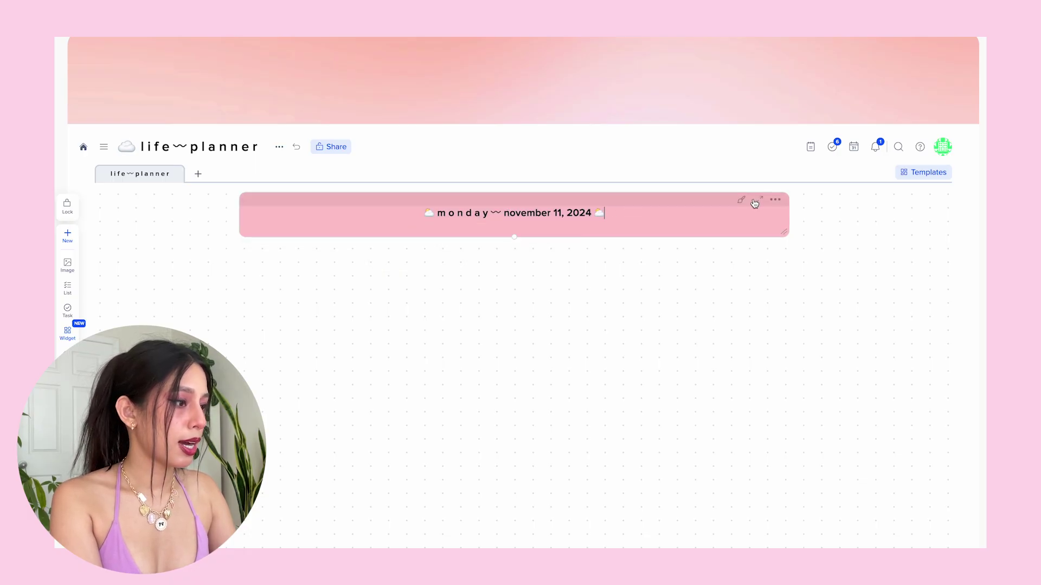
Step: Try the colored-header, solid-fill and borderless styles on the date banner
left_click(742, 201)
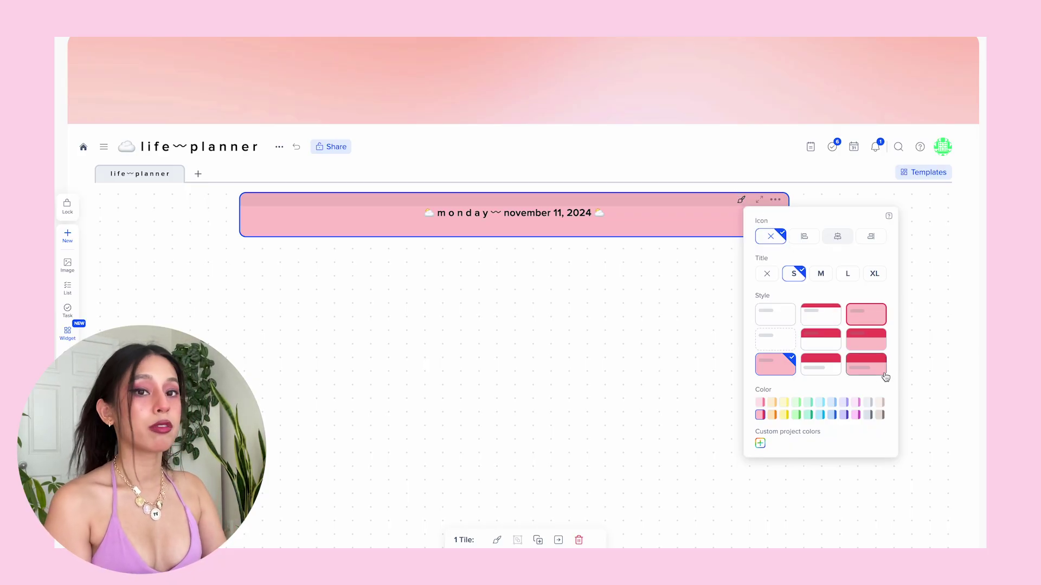
left_click(818, 317)
left_click(826, 339)
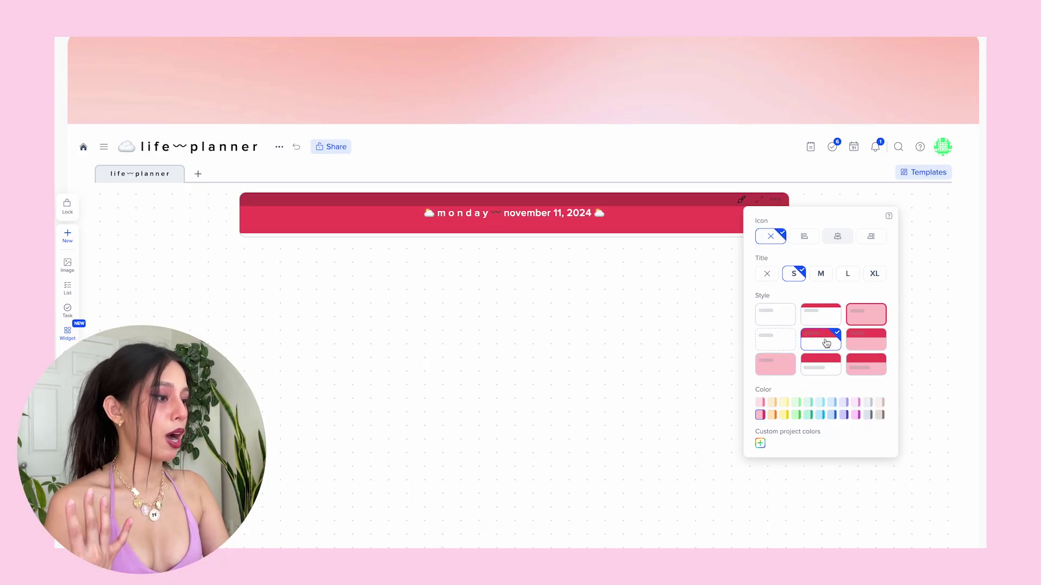
left_click(791, 366)
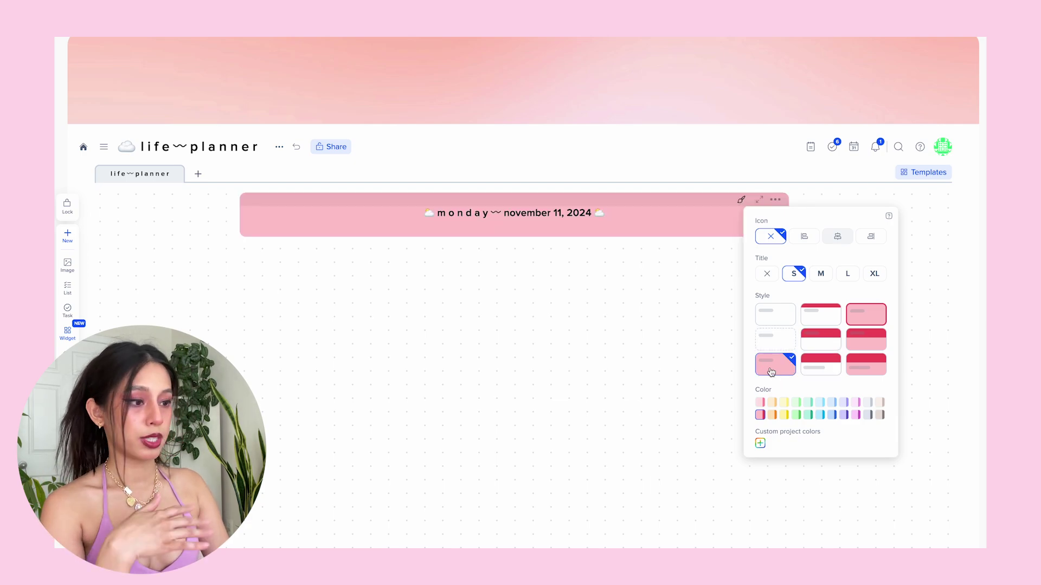
left_click(772, 341)
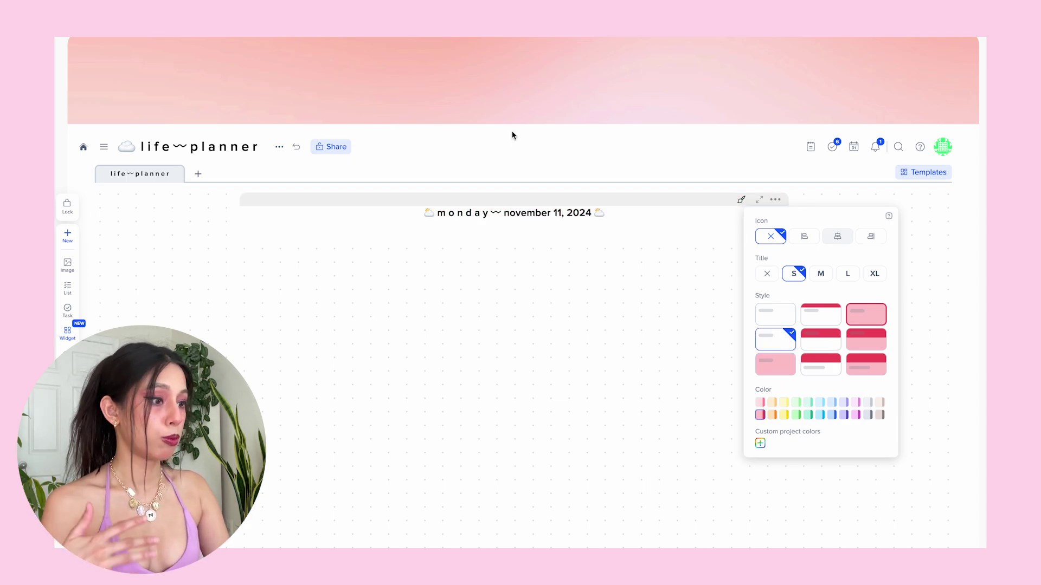
left_click(516, 345)
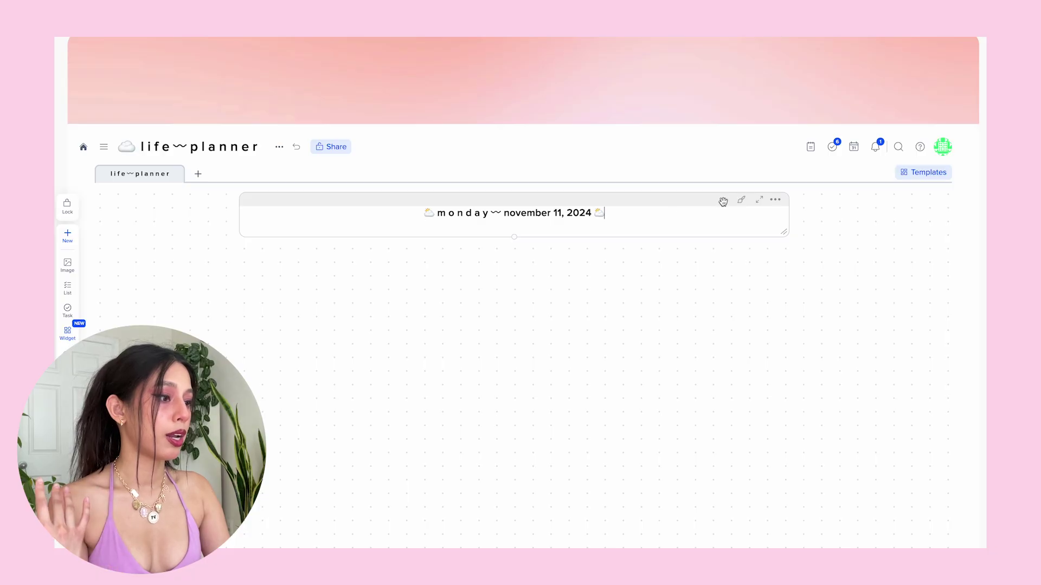
Step: Explore a custom project color, return the date banner to the solid pink fill, and set its title size to XL
left_click(741, 200)
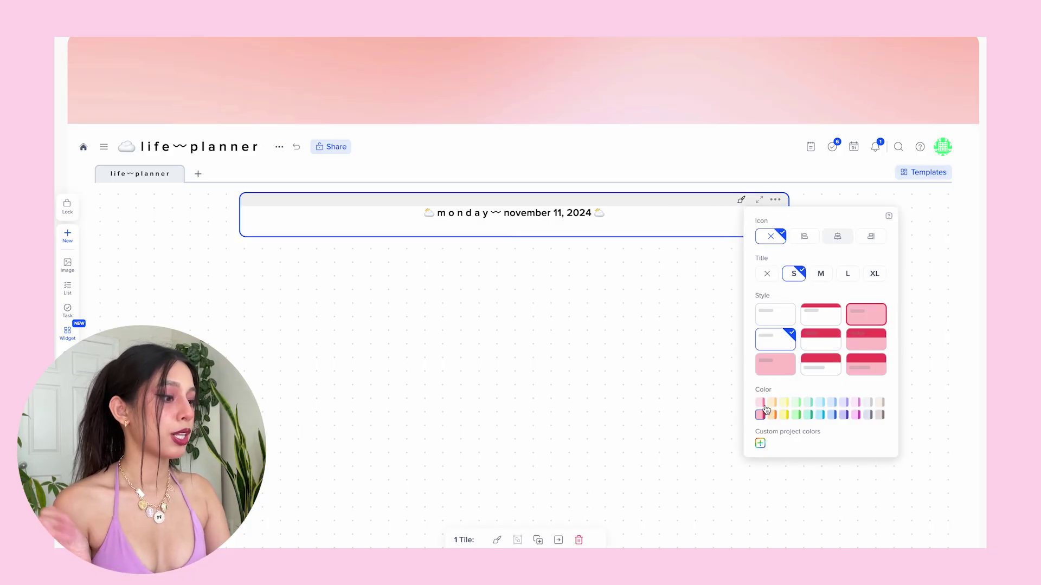
left_click(761, 445)
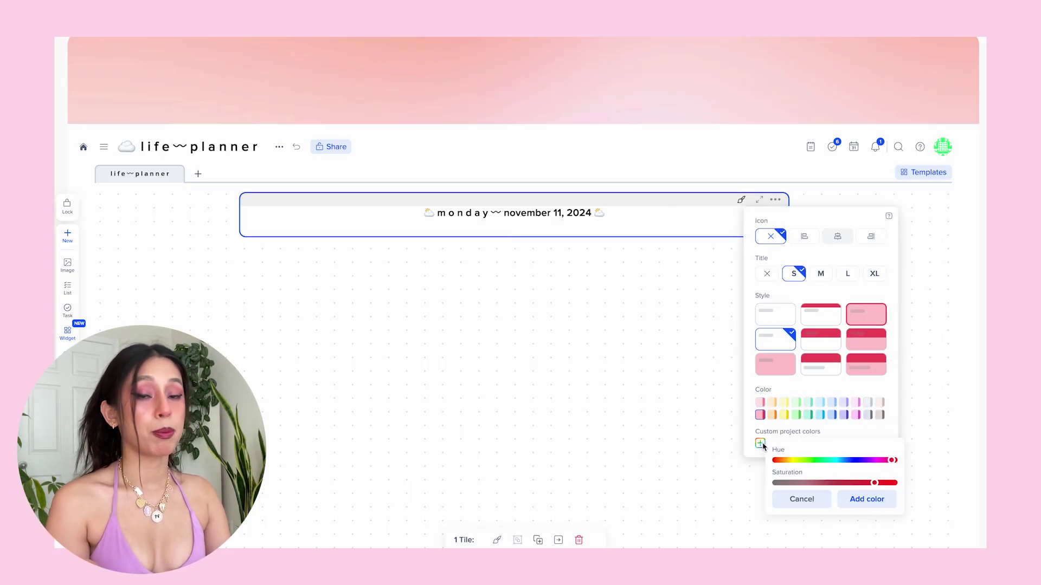
mouse_move(886, 466)
left_mouse_down()
mouse_move(867, 461)
mouse_move(898, 463)
left_mouse_up()
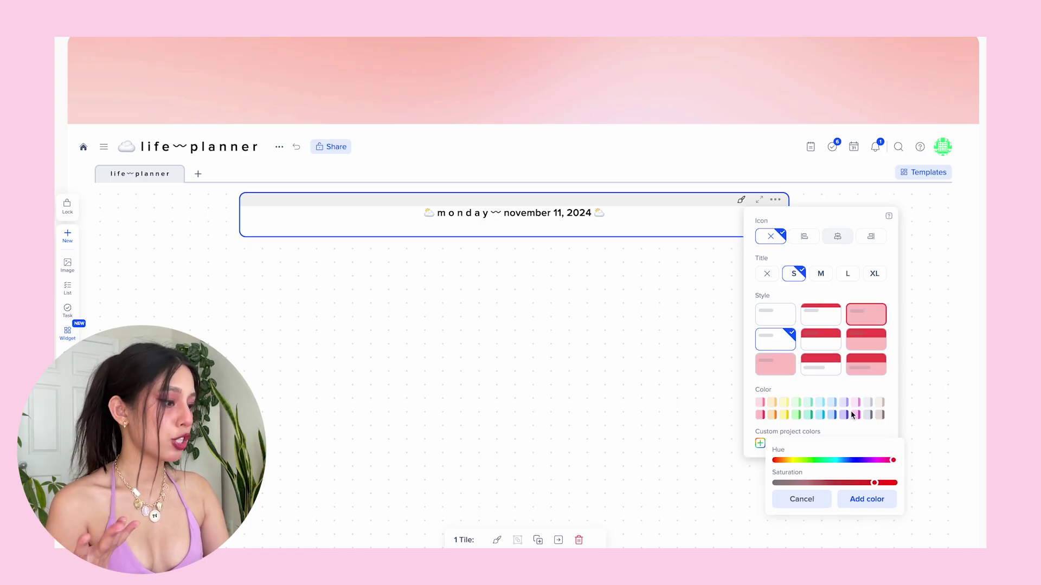
left_click(761, 416)
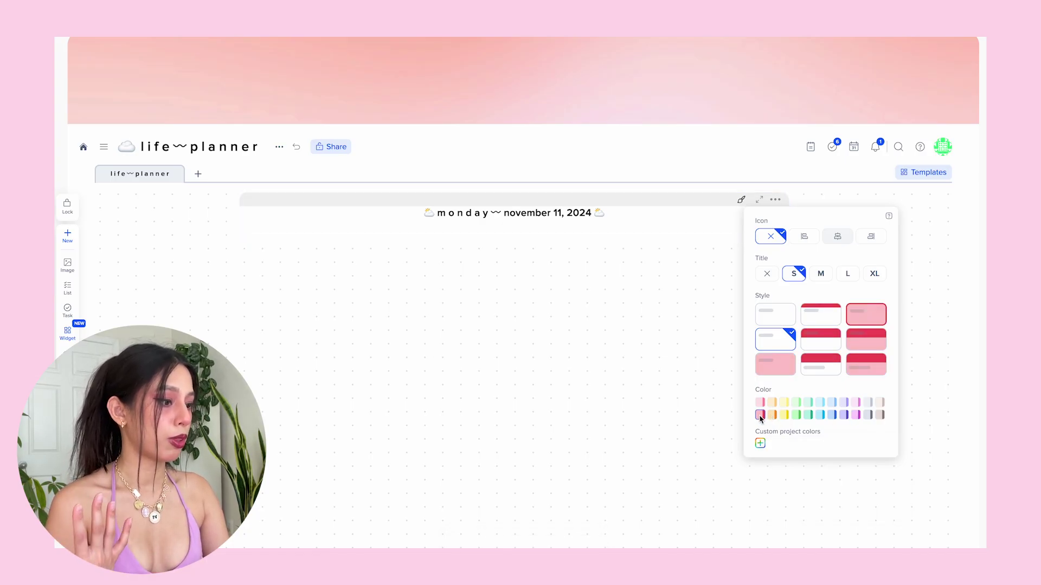
left_click(785, 367)
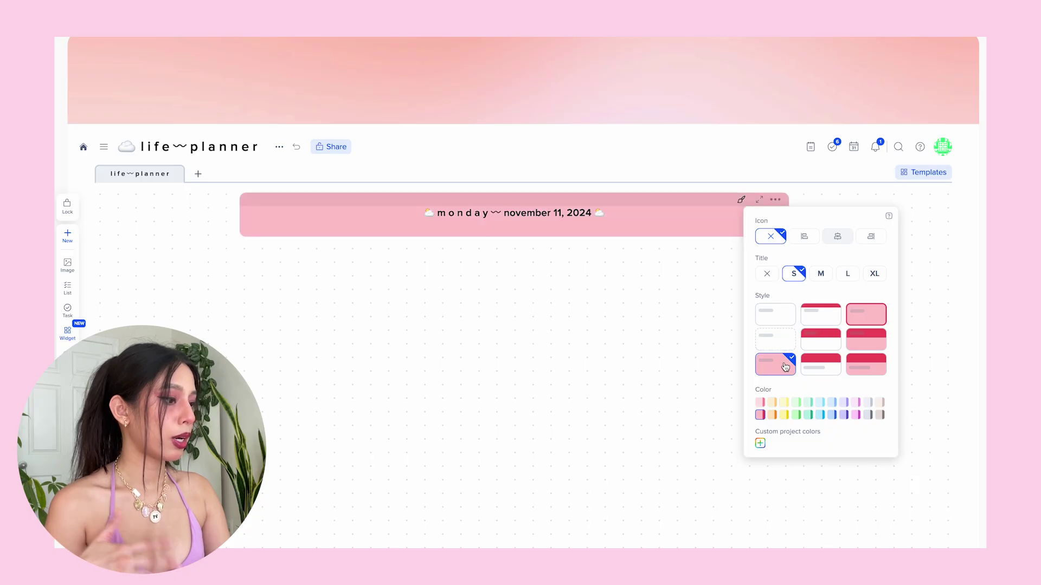
left_click(874, 274)
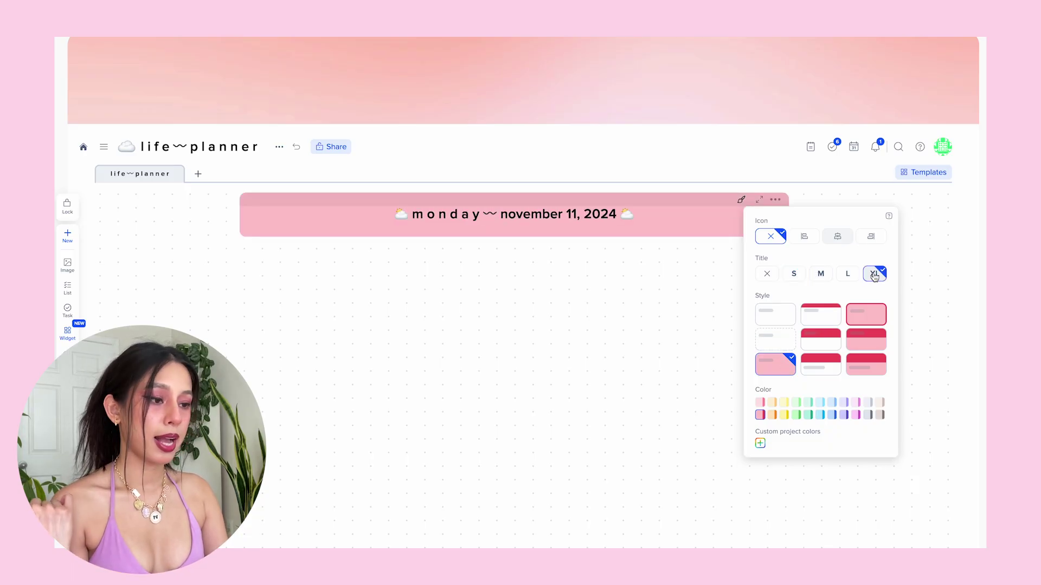
Step: Format the word "monday" in the banner title as bold and italic
left_click(457, 213)
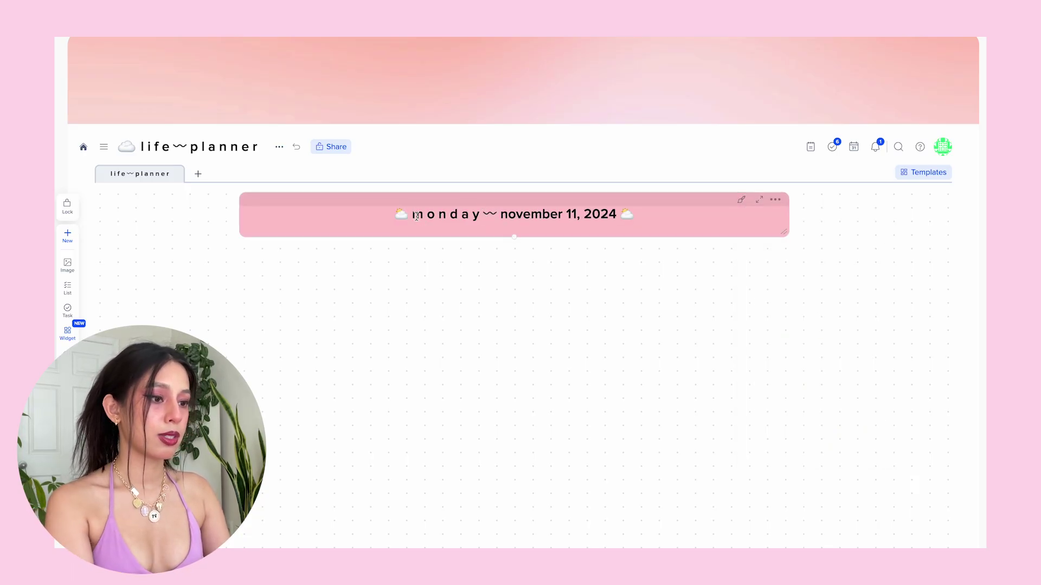
left_click_drag(480, 217, 411, 215)
key("ctrl+b")
key("ctrl+i")
Step: Create a tile below the banner's left part and insert a table in it
left_click(244, 251)
left_click_drag(253, 251, 464, 448)
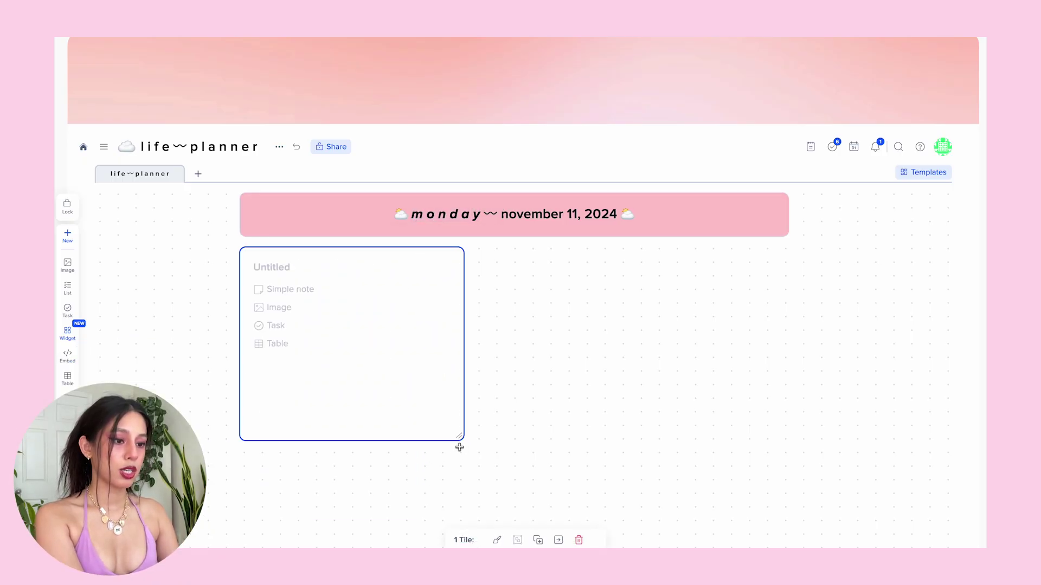
left_click(273, 346)
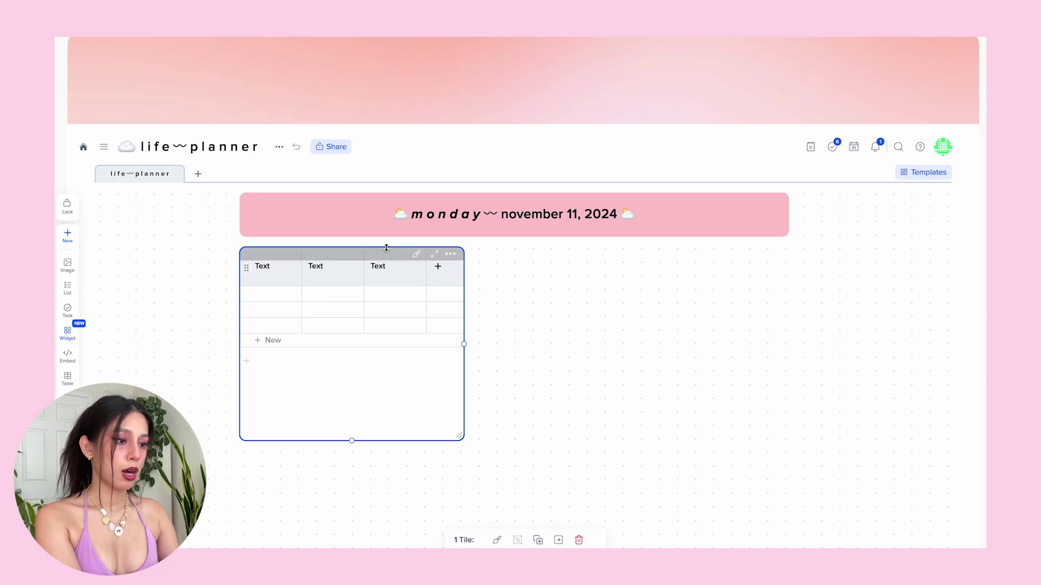
Step: Show a size M title on the table tile and name it "today's schedule"
left_click(416, 253)
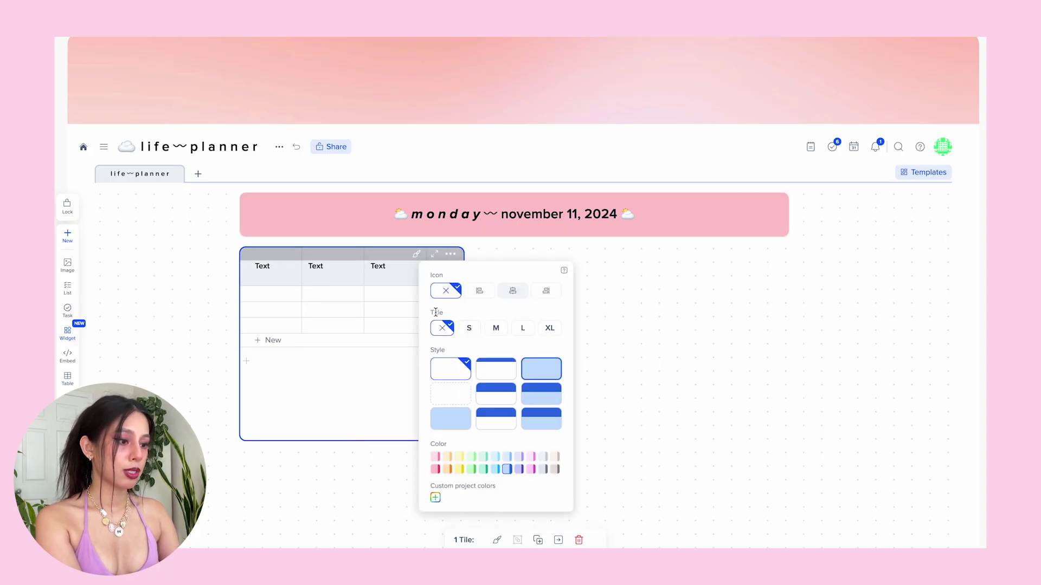
left_click(496, 328)
left_click(294, 271)
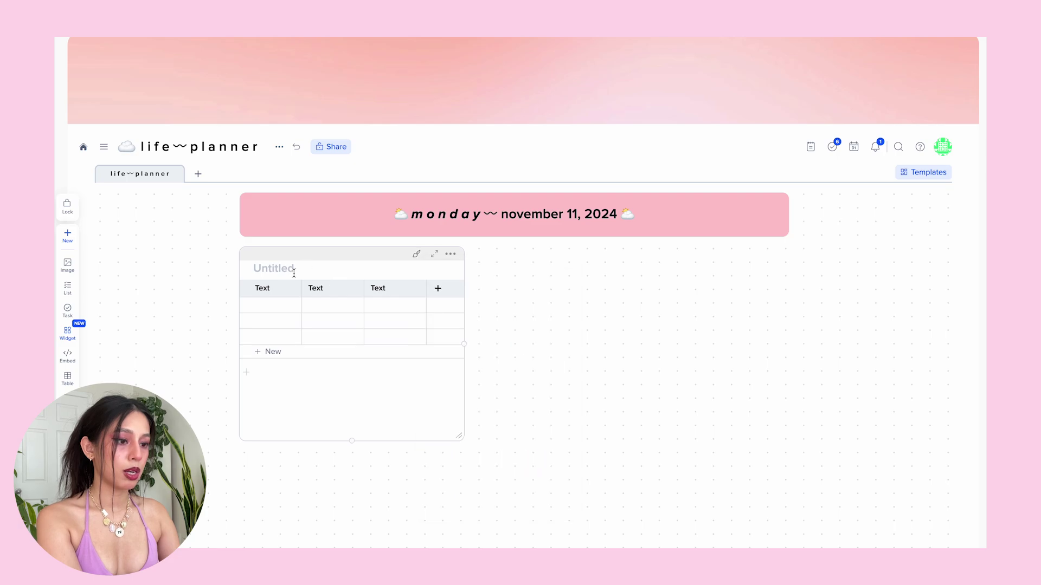
type("today's schedule")
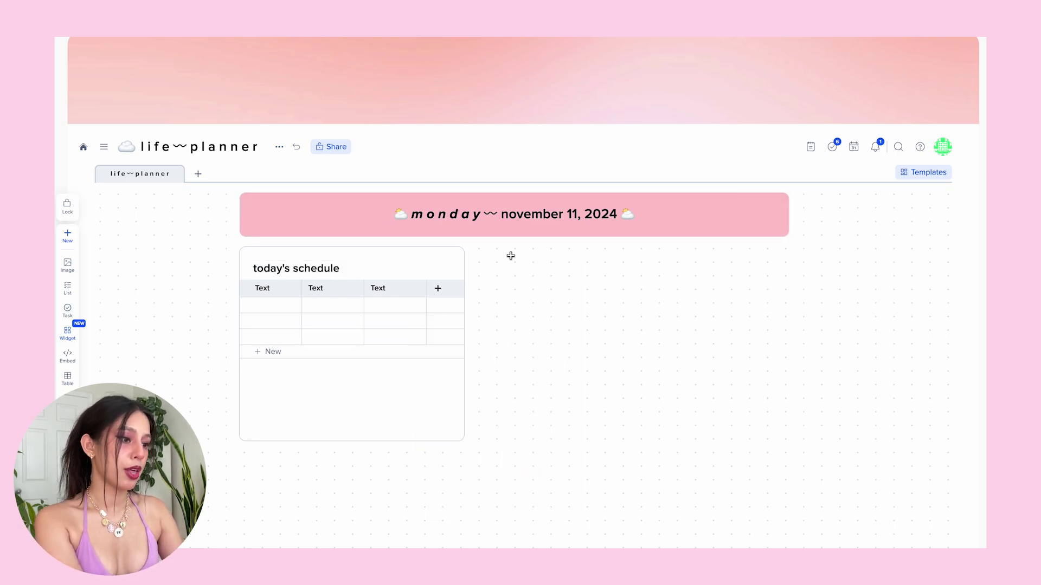
Step: Create a task tile beside today's schedule, reaching the banner's right edge, with the tasks Priority 1, Priority 2 and Priority 3
left_click_drag(490, 249, 787, 424)
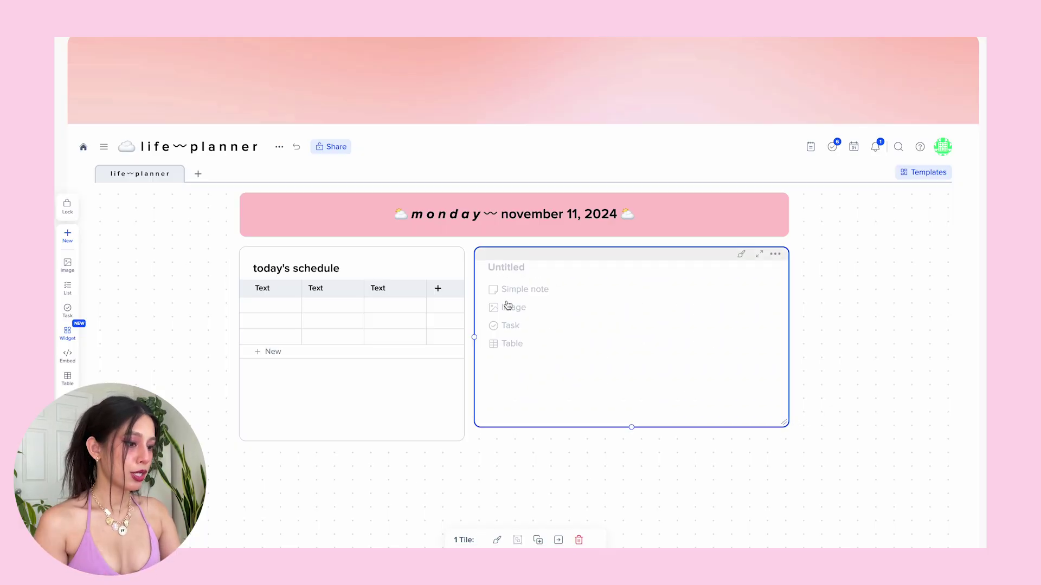
left_click(512, 326)
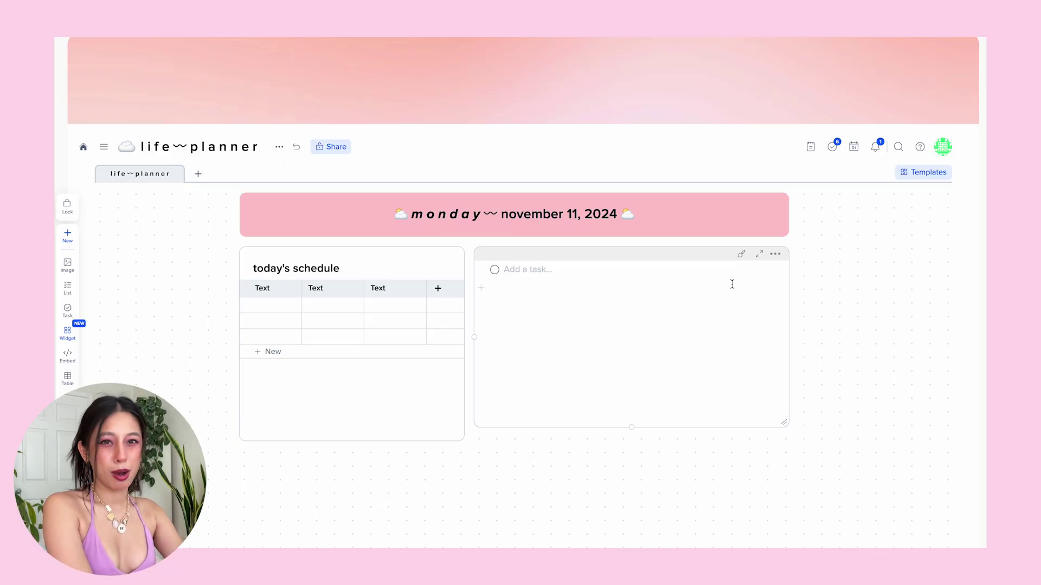
type("Pr")
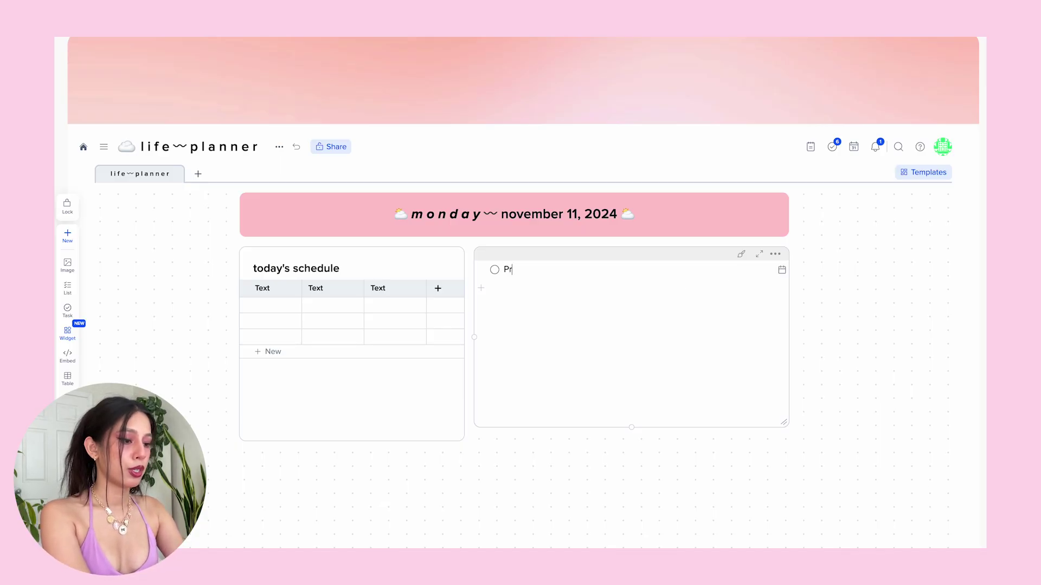
type("iority 1")
key("Return")
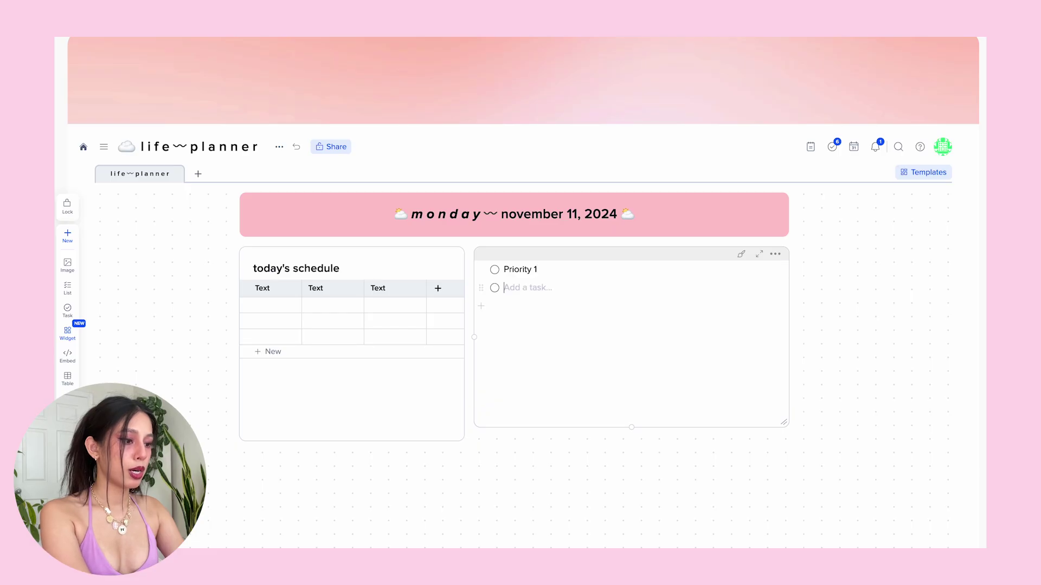
type("Priority 2")
key("Return")
type("Priority 3")
Step: Show a size M title on the priorities task tile and name it "top priorities"
left_click(741, 253)
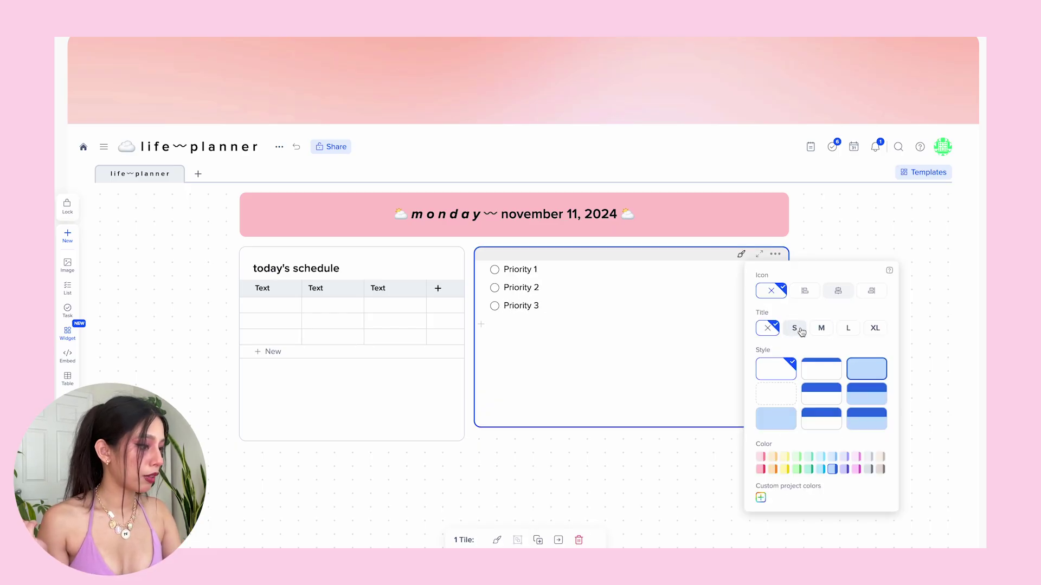
left_click(821, 328)
left_click(562, 266)
type("top ")
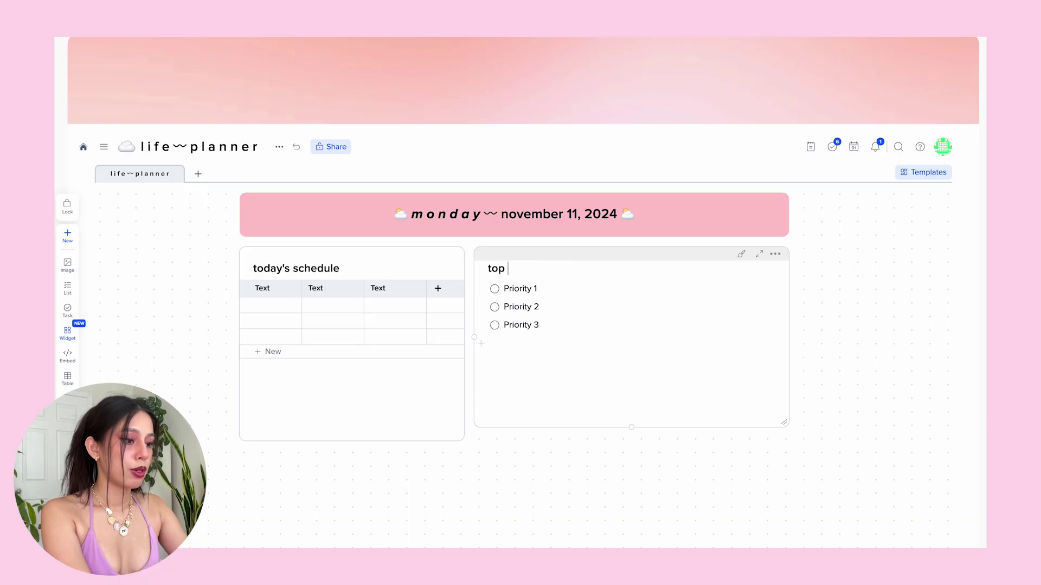
type("priorities")
Step: Colour the today's schedule tile pink and give it the white style with a thin coloured band along the upper edge
left_click(390, 263)
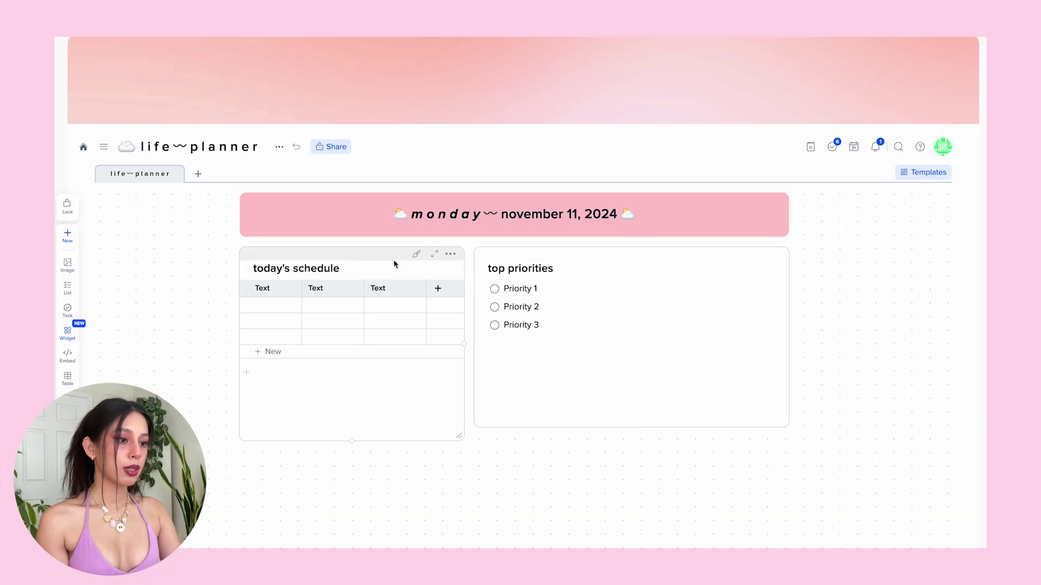
left_click(416, 254)
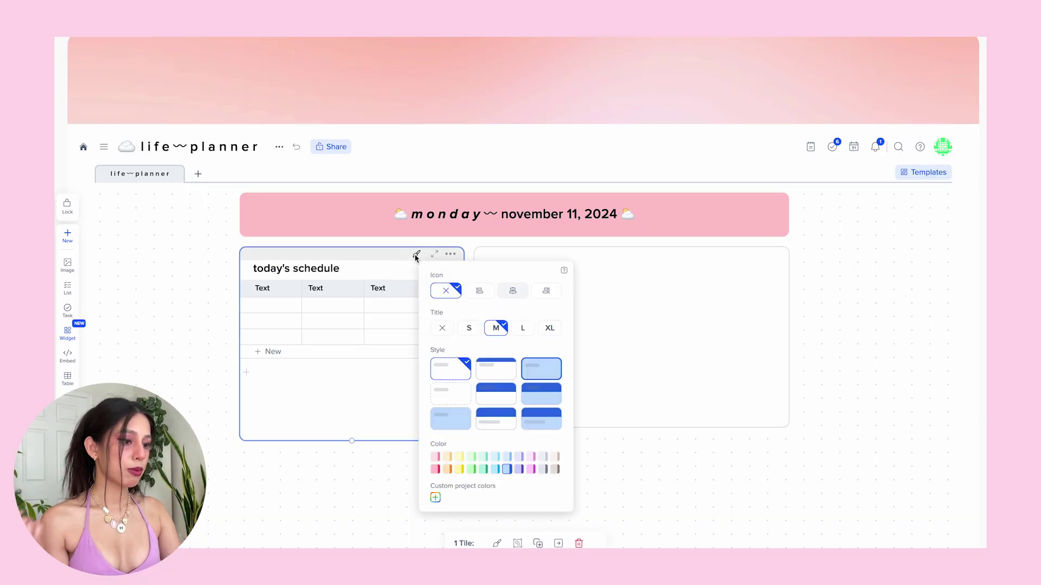
left_click(435, 457)
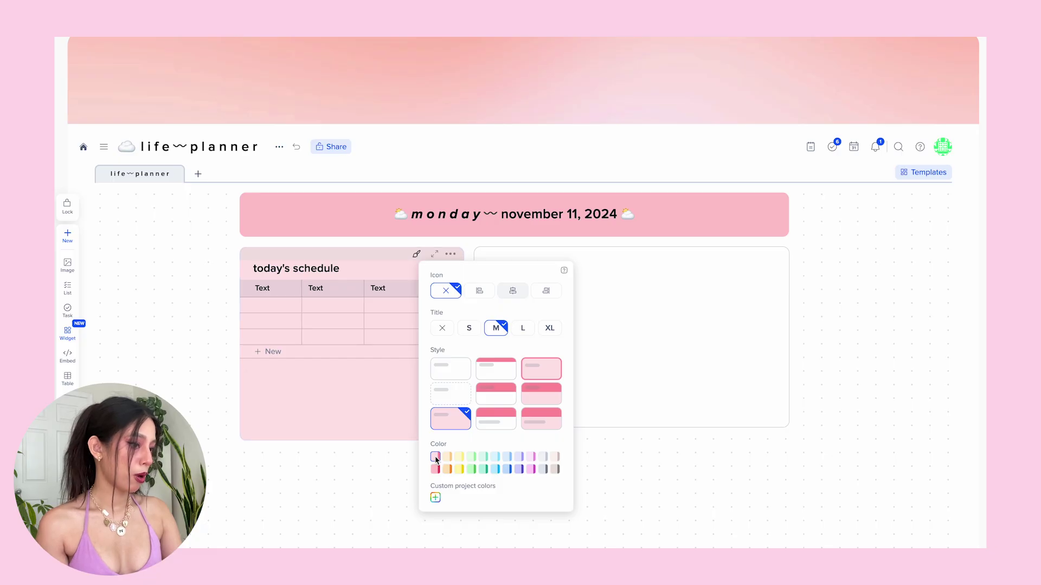
left_click(495, 370)
Step: Give the top priorities tile the borderless fill style in light pink
left_click(755, 269)
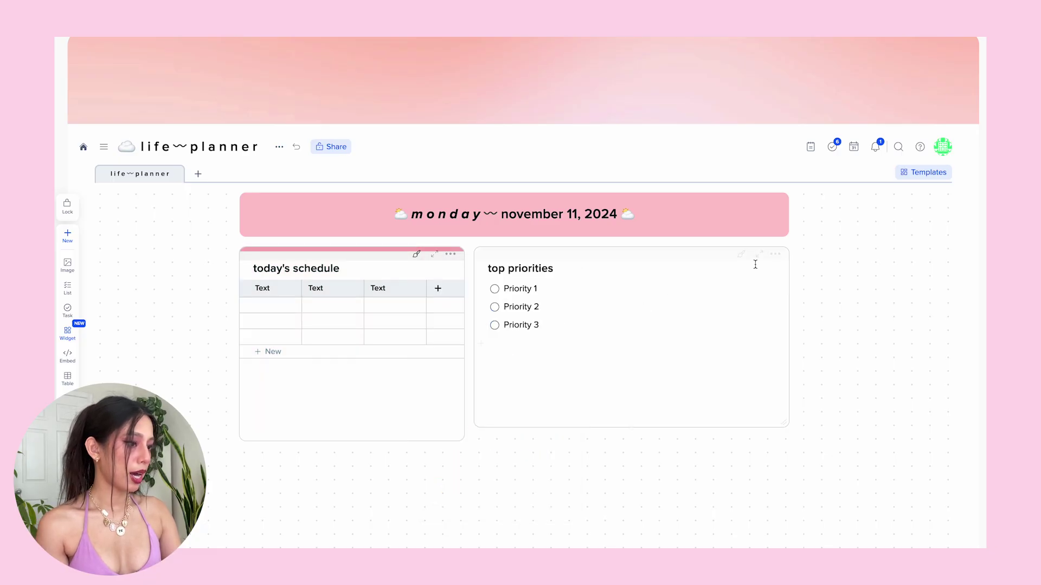
left_click(741, 254)
left_click(764, 459)
left_click(776, 422)
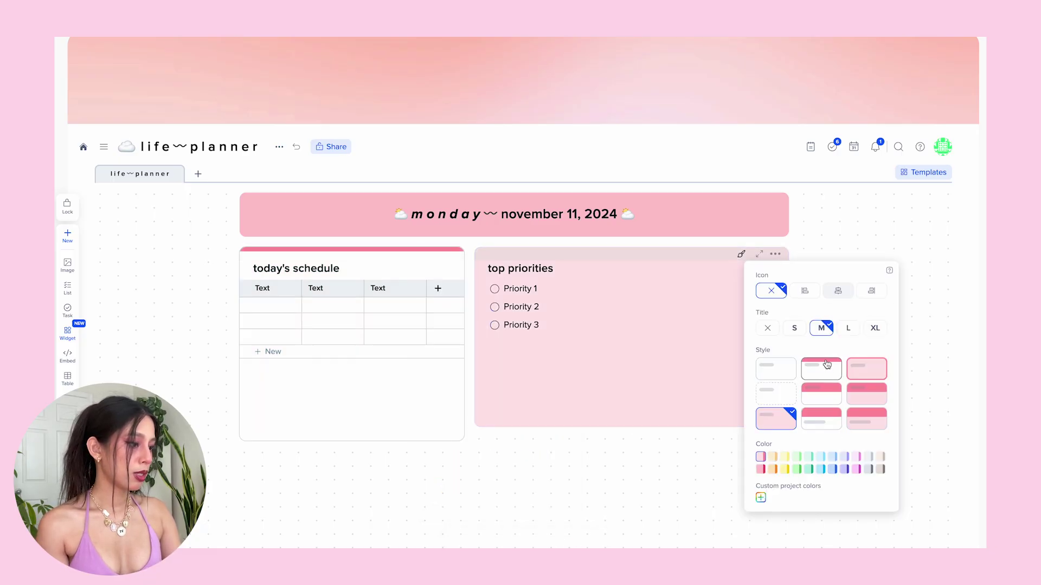
left_click(470, 391)
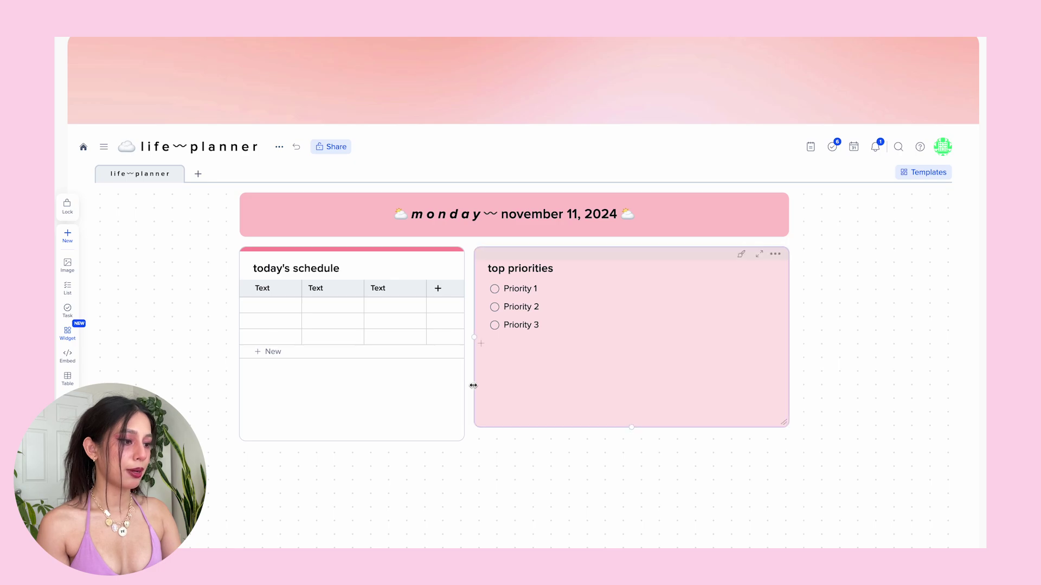
Step: Narrow the top priorities tile from its left edge and resize the today's schedule tile to 20x10 beside it
left_click_drag(473, 386, 599, 383)
left_click_drag(465, 442, 585, 378)
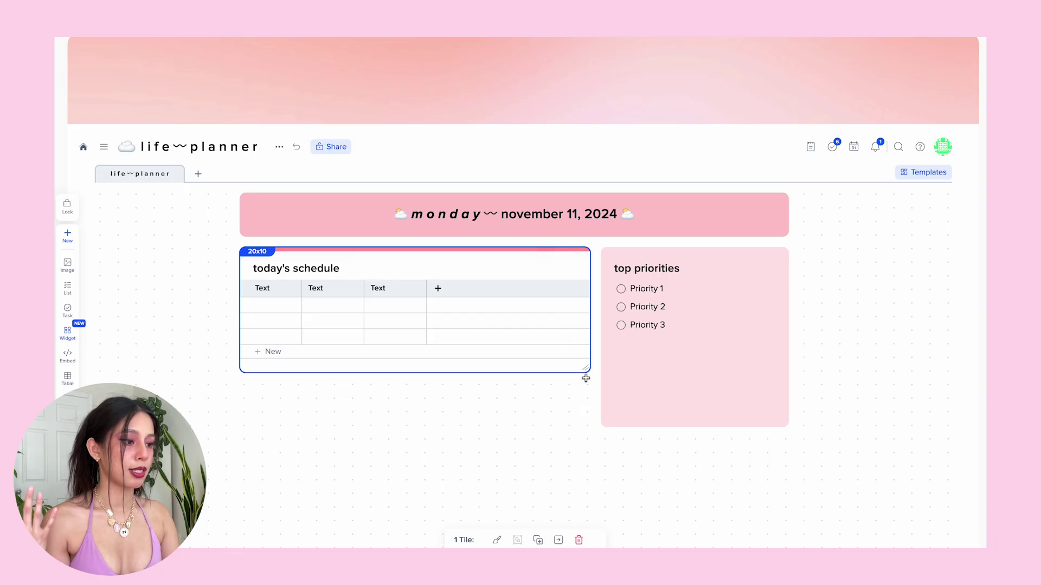
Step: Name the schedule table's first column "time" and change the second column's type to Checkbox
left_click(261, 295)
type("time")
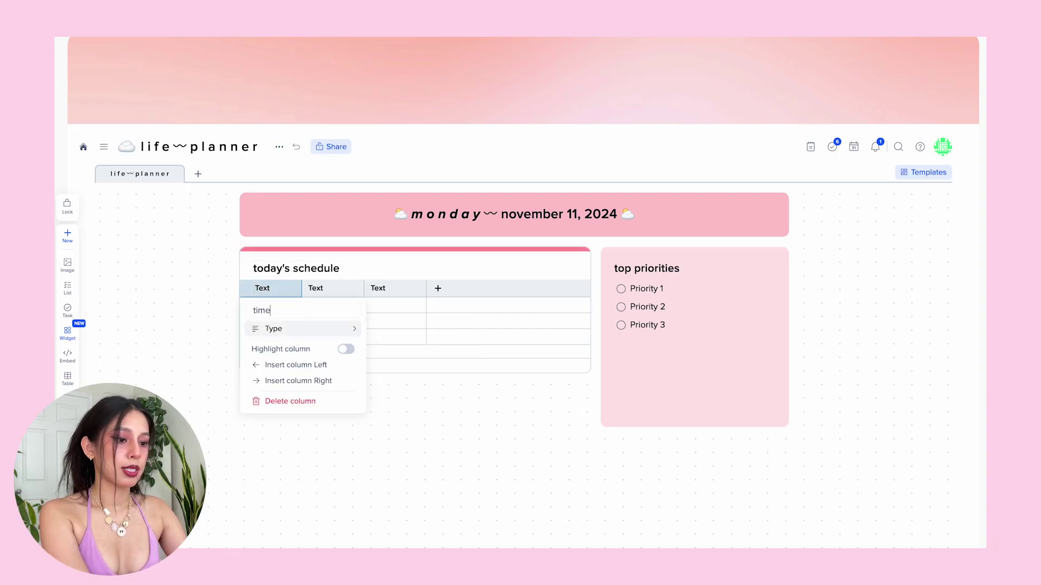
left_click(317, 293)
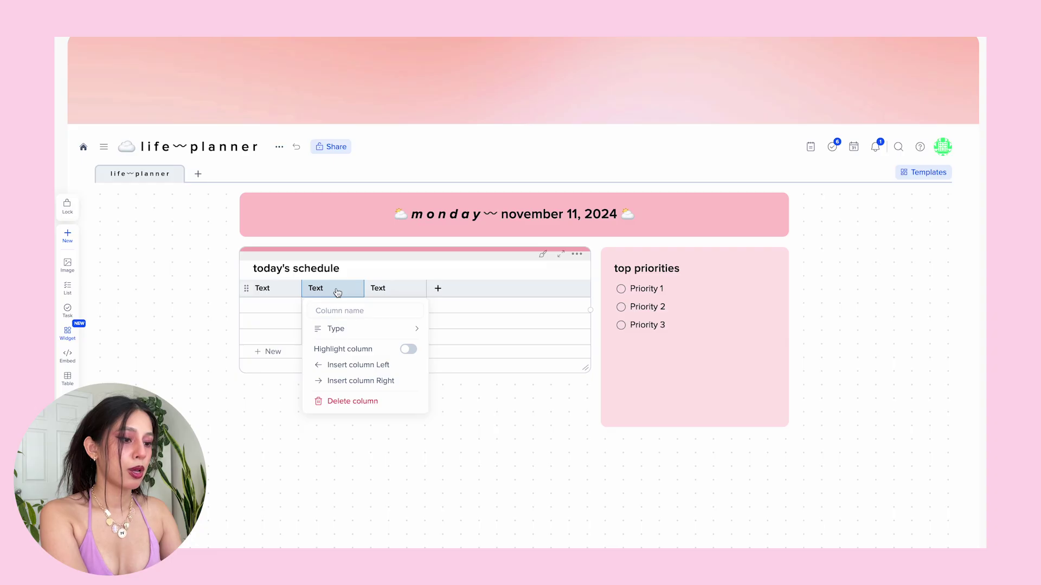
mouse_move(416, 333)
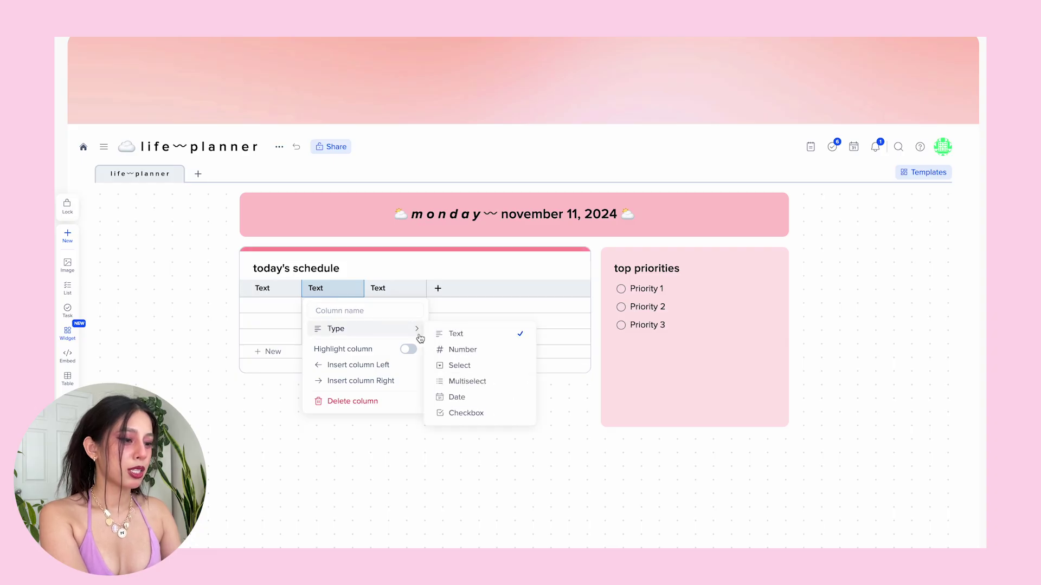
left_click(465, 414)
Step: Name the schedule table's checkbox column with a check mark symbol and narrow it to fit the checkboxes
left_click(332, 292)
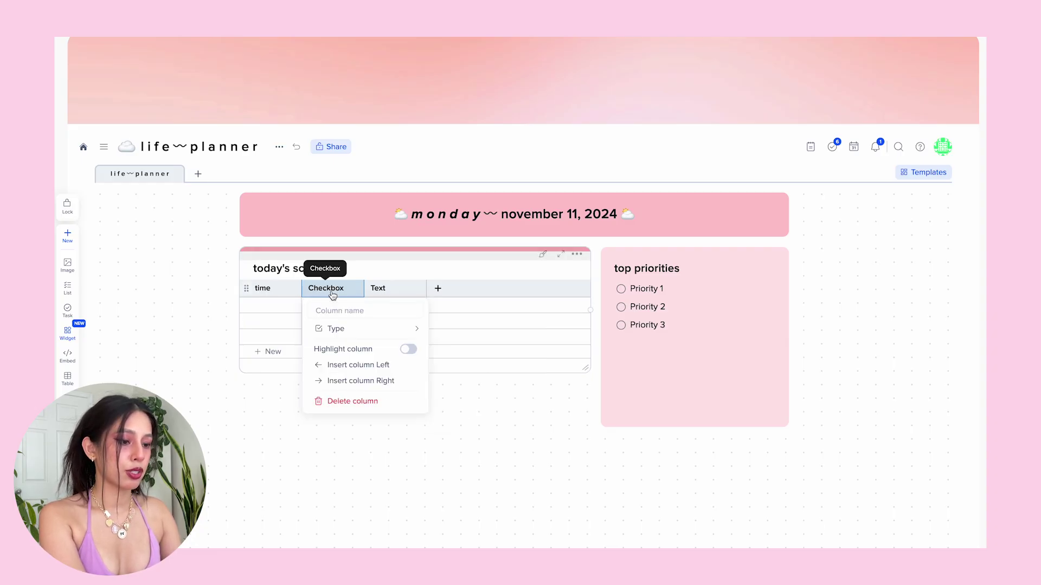
key("ctrl+super+space")
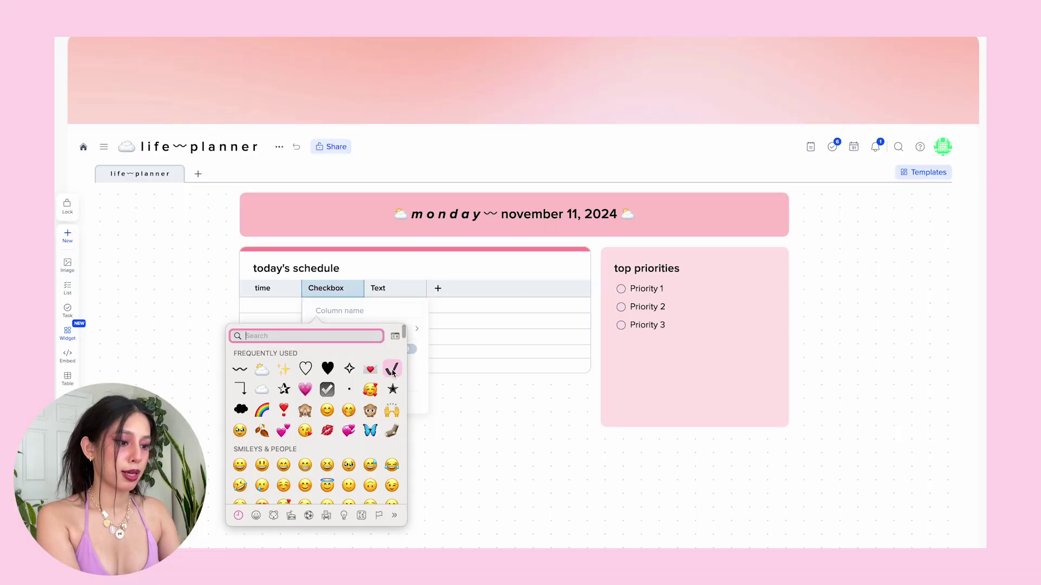
key("Escape")
type("✓")
left_click(401, 289)
left_click(364, 288)
left_click_drag(364, 288, 327, 290)
Step: Name the schedule table's third column "activity"
left_click(370, 295)
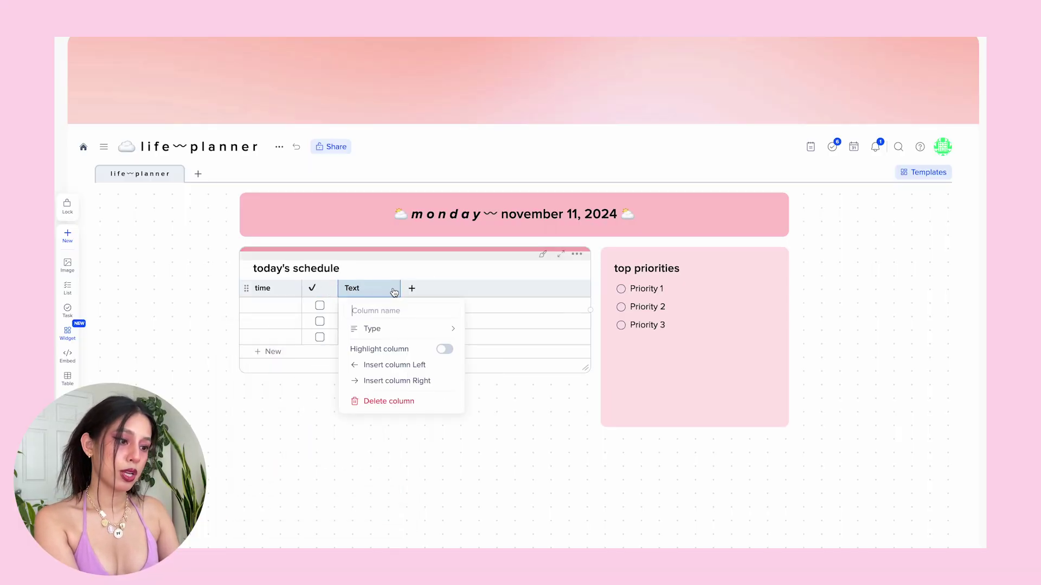
type("act")
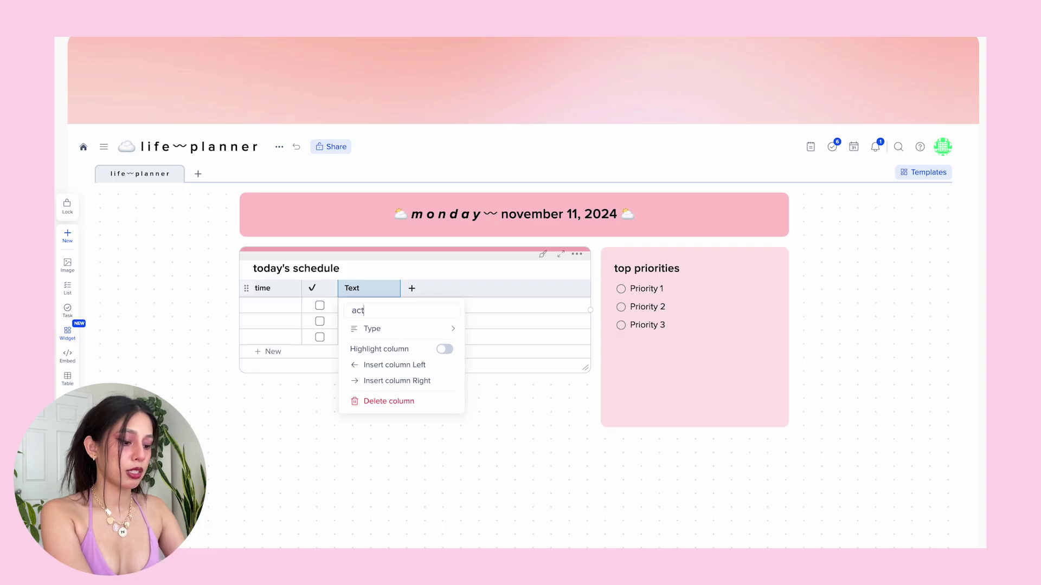
key("Return")
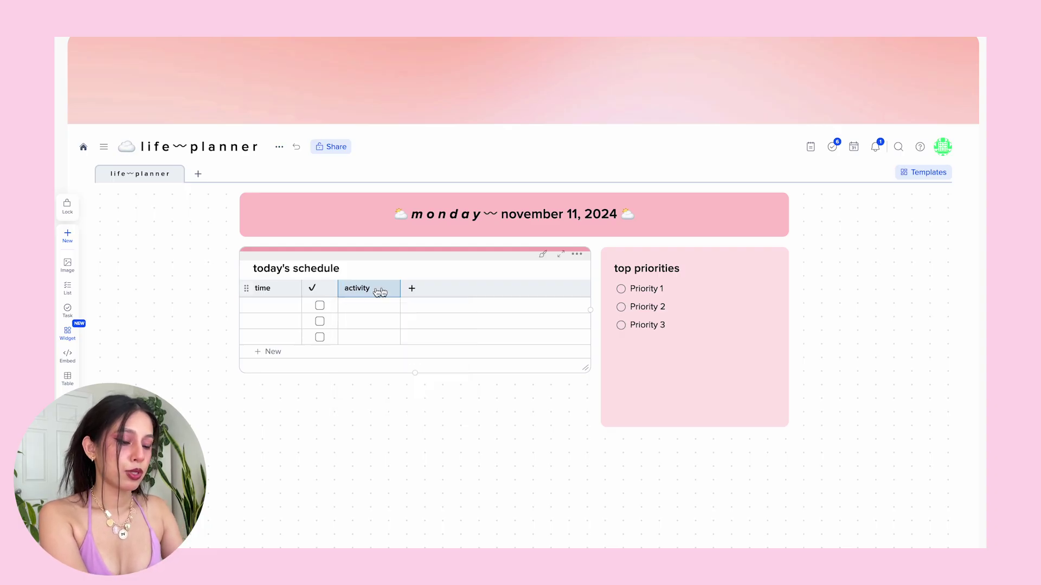
Step: Fill the time column with hourly entries from 7am to 7pm, one per row, adding rows as needed
left_click(273, 305)
type("7a")
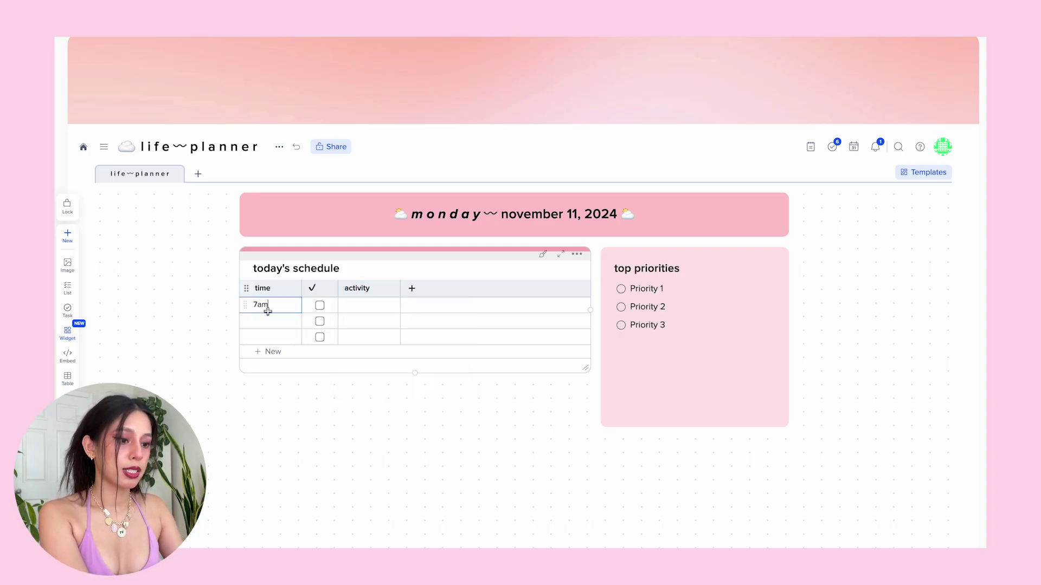
type("m")
left_click(266, 324)
type("8am")
left_click(279, 336)
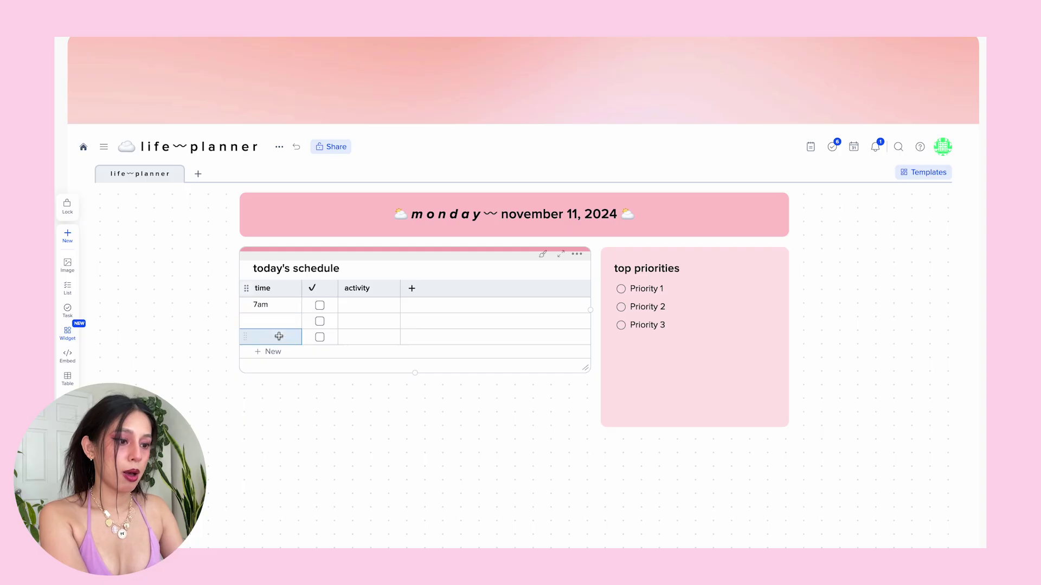
type("9am")
left_click(269, 351)
type("10am")
left_click(264, 368)
type("11am")
left_click(268, 383)
type("12pm")
left_click(272, 400)
type("1pm")
left_click(274, 416)
type("2pm")
left_click(274, 431)
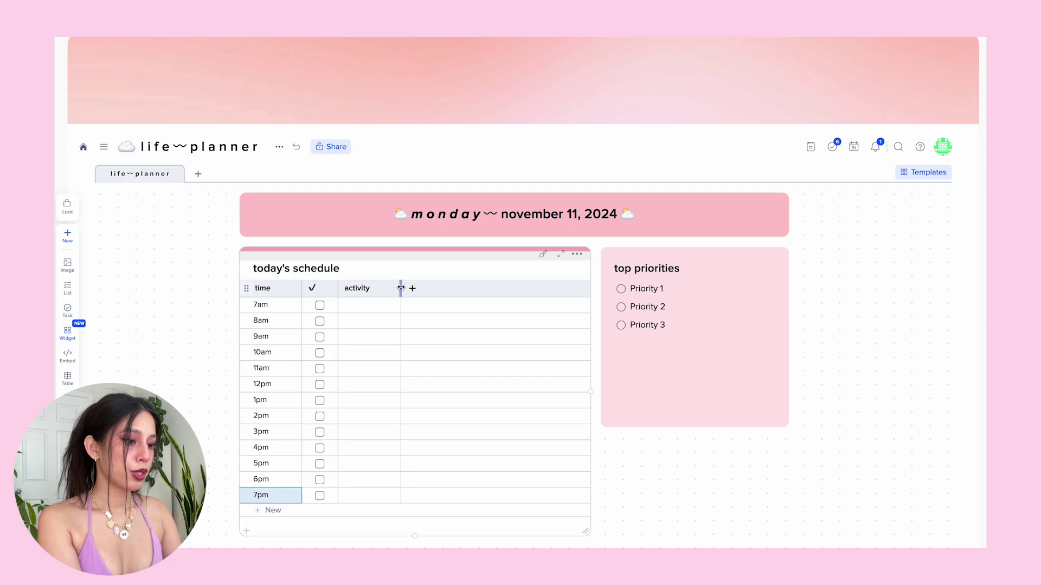
Step: Widen the activity column, narrow the today's schedule tile to fit the table, and extend top priorities to meet it
left_click_drag(400, 288, 528, 290)
left_click_drag(590, 323, 524, 324)
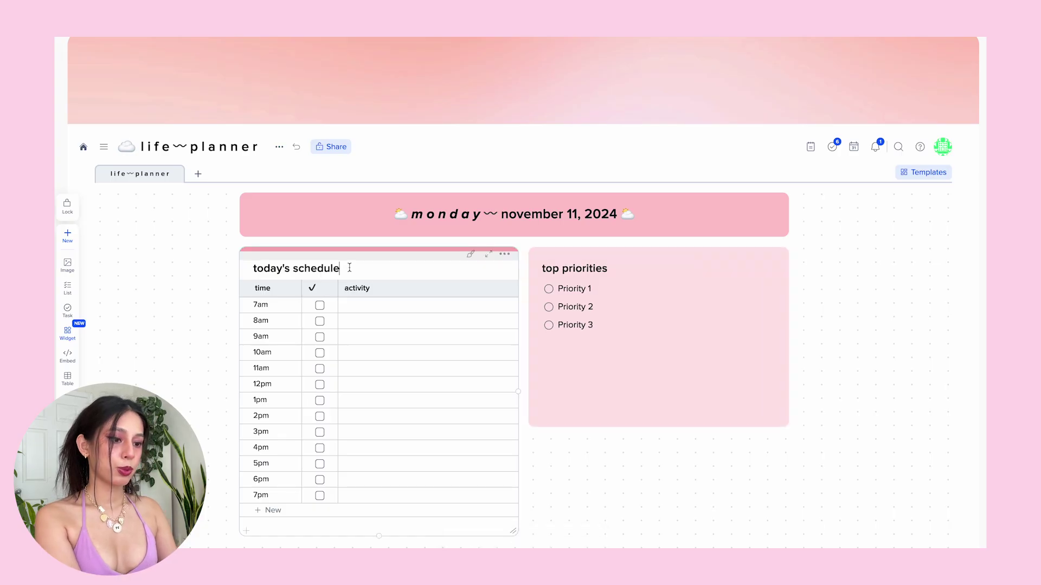
Step: Turn on column highlighting for the time column of the schedule table
left_click(266, 289)
left_click(349, 349)
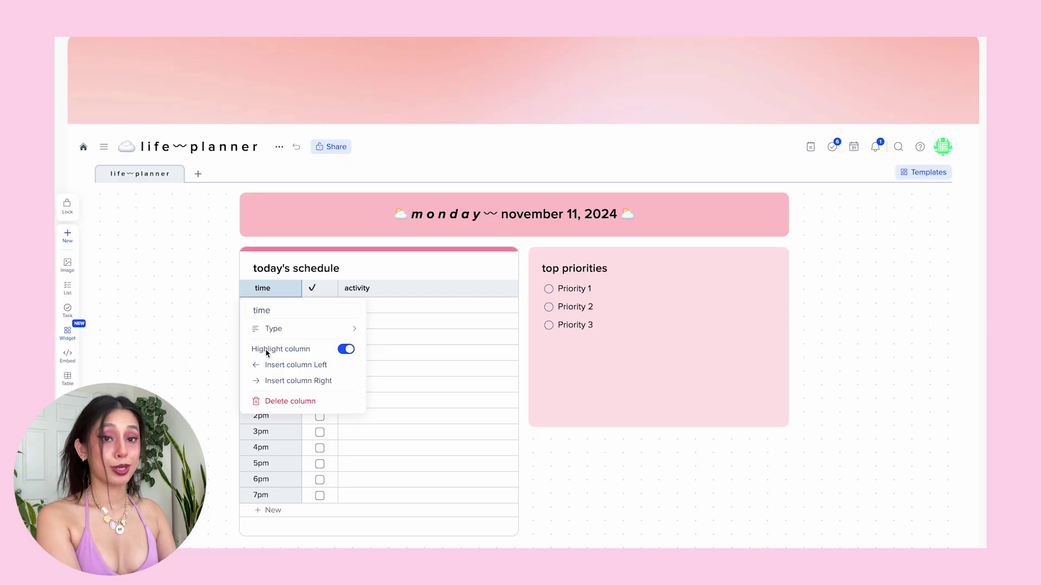
left_click(370, 292)
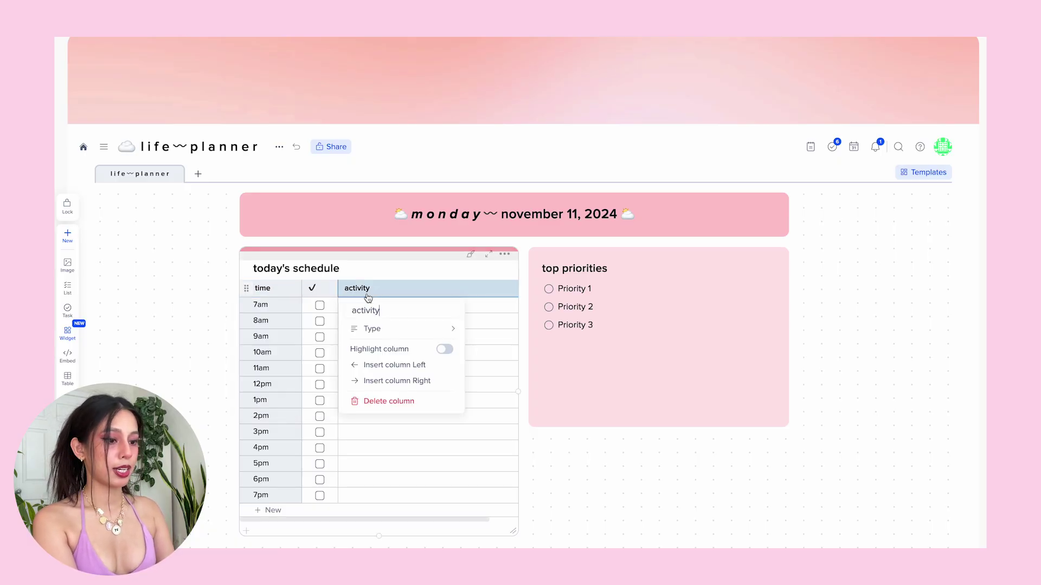
left_click(418, 259)
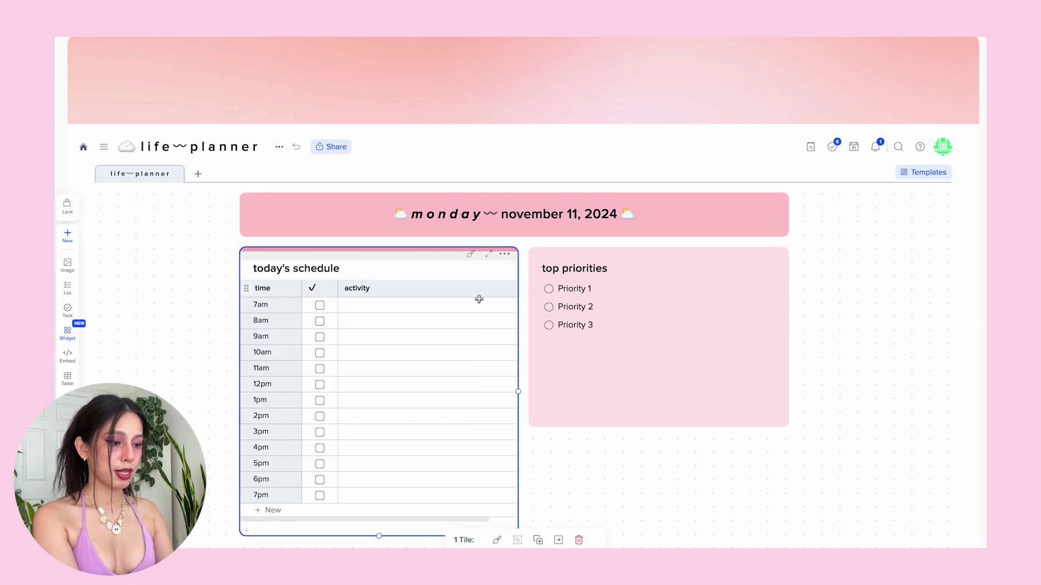
Step: Add a right-aligned icon to the today's schedule tile and set it to the clock emoji
scroll(499, 441, "down", 2)
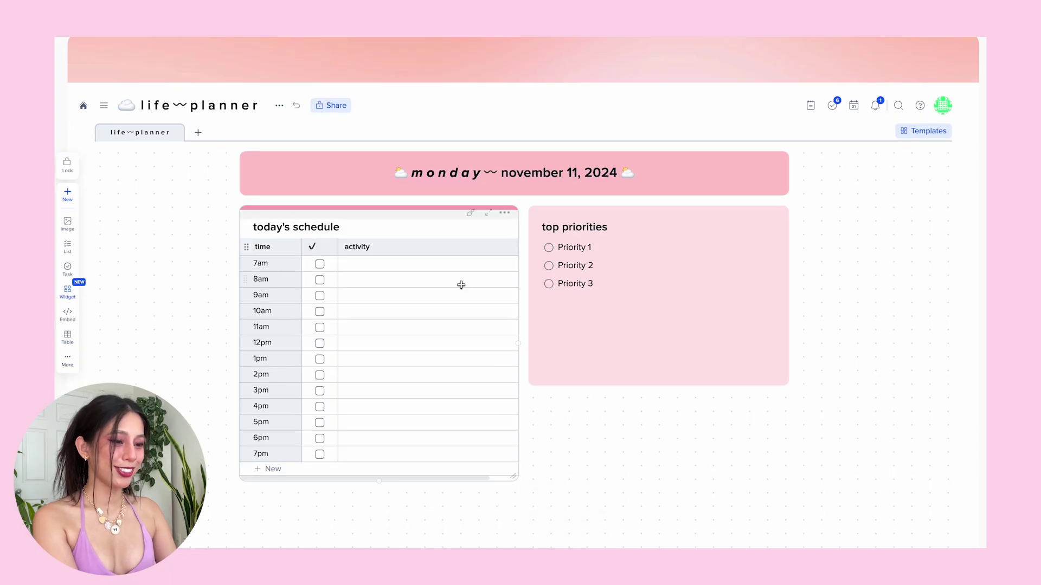
left_click(471, 215)
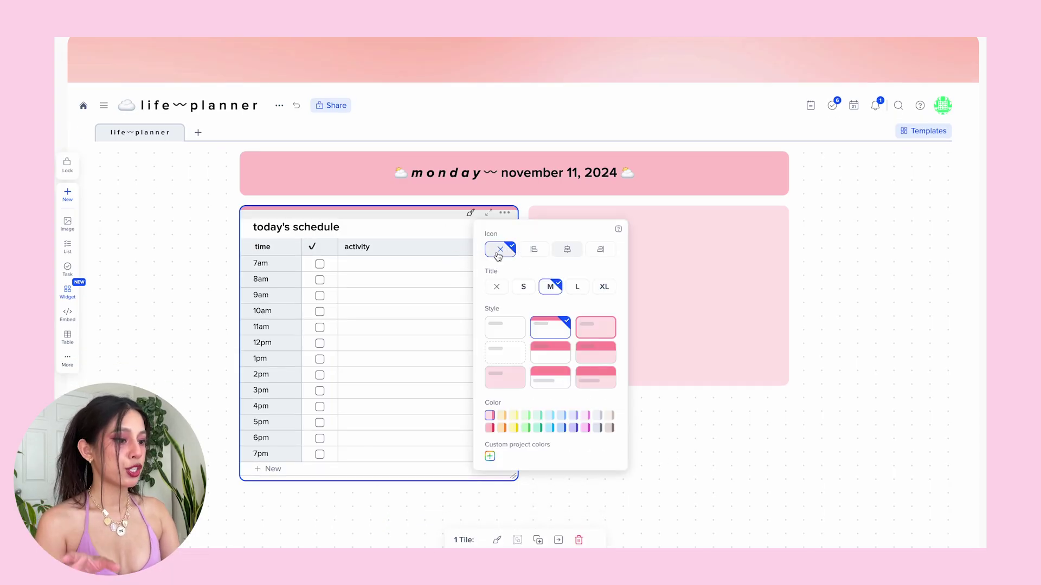
left_click(603, 258)
left_click(403, 233)
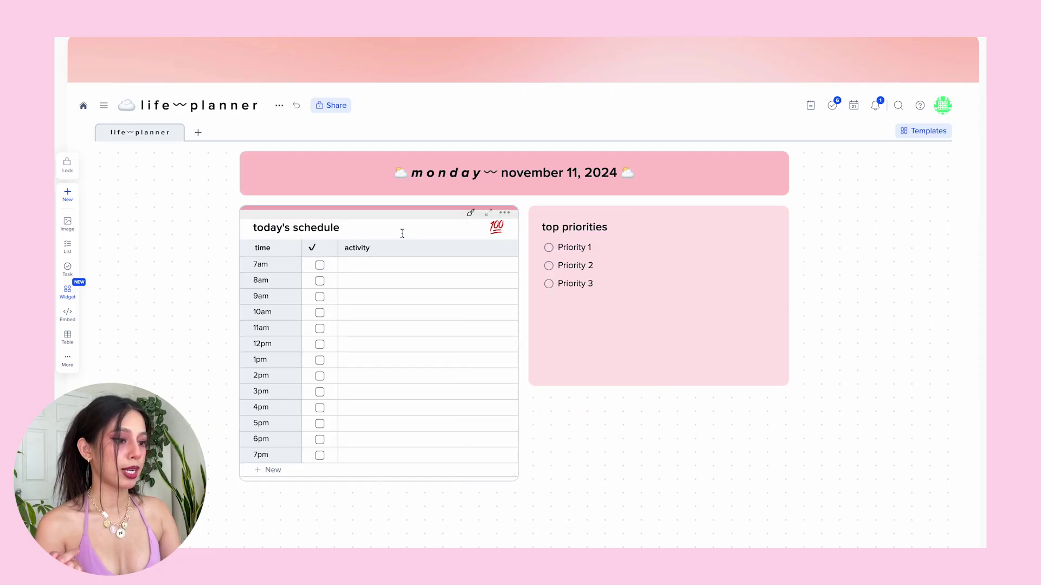
left_click(499, 234)
left_click(615, 327)
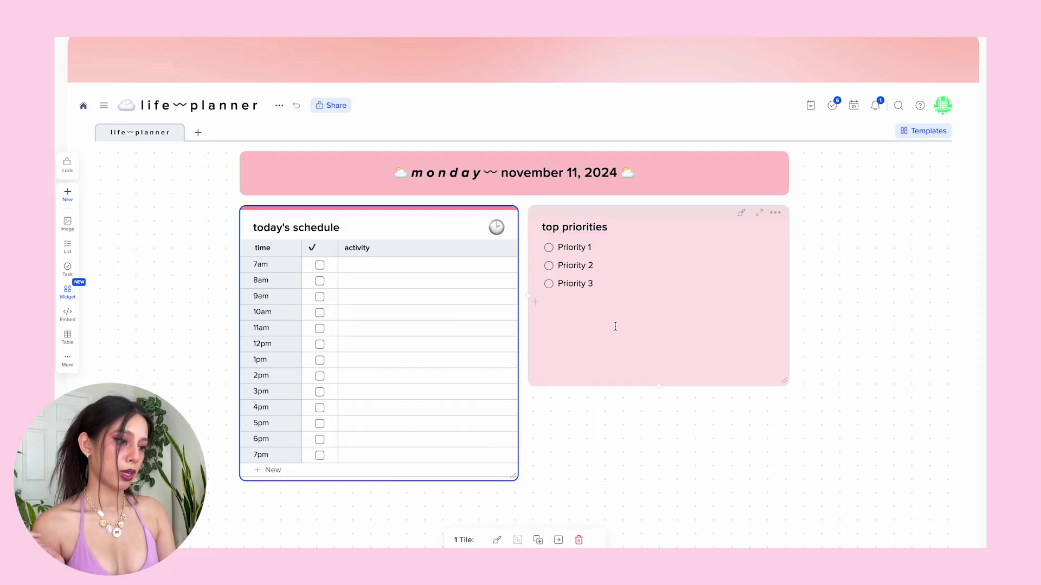
Step: Add a right-aligned icon to the top priorities tile and set it to the sparkles emoji
left_click(741, 213)
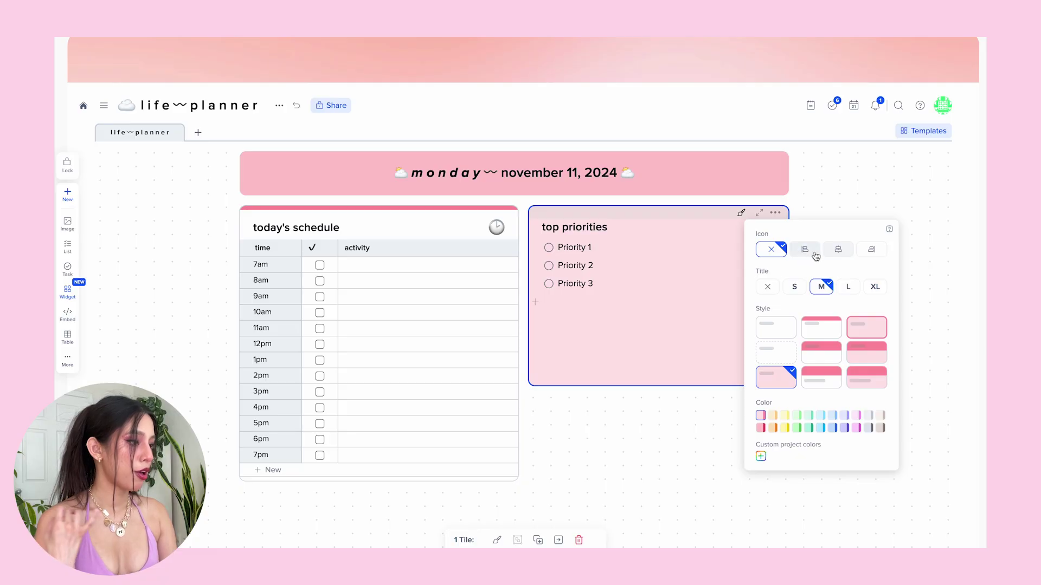
left_click(873, 250)
left_click(766, 226)
left_click(866, 330)
Step: Change the today's schedule tile's icon to the sun-behind-cloud emoji
scroll(867, 332, "down", 1)
left_click(496, 210)
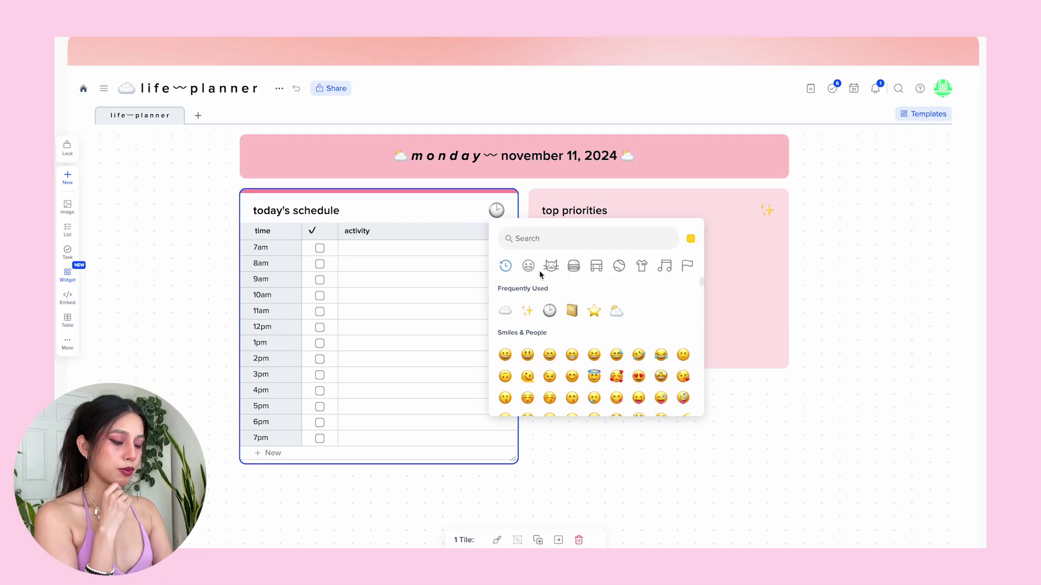
left_click(619, 313)
left_click(880, 346)
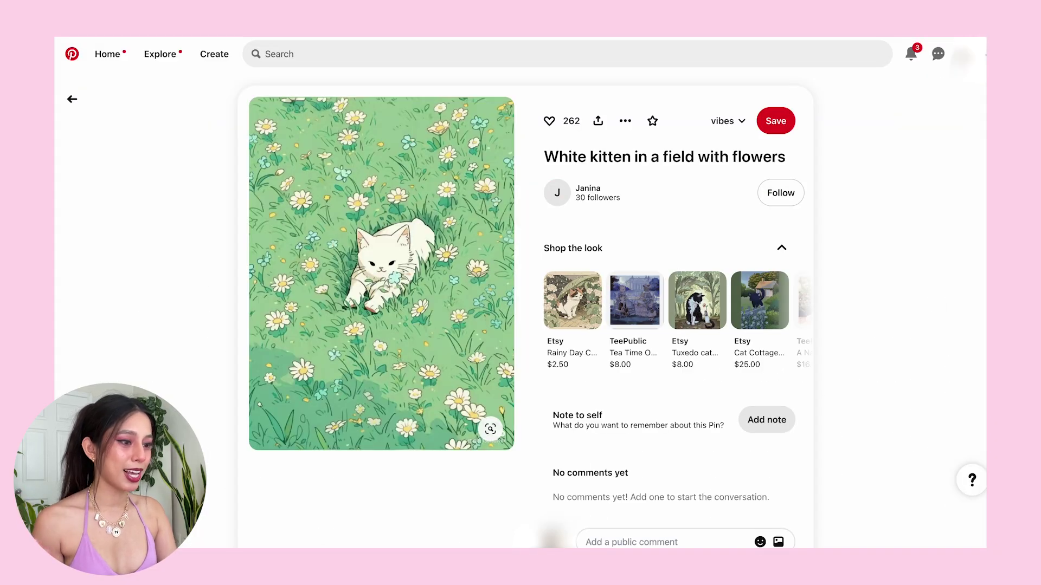
Step: Switch to Pinterest and copy the image of the white kitten in a field with flowers
right_click(425, 218)
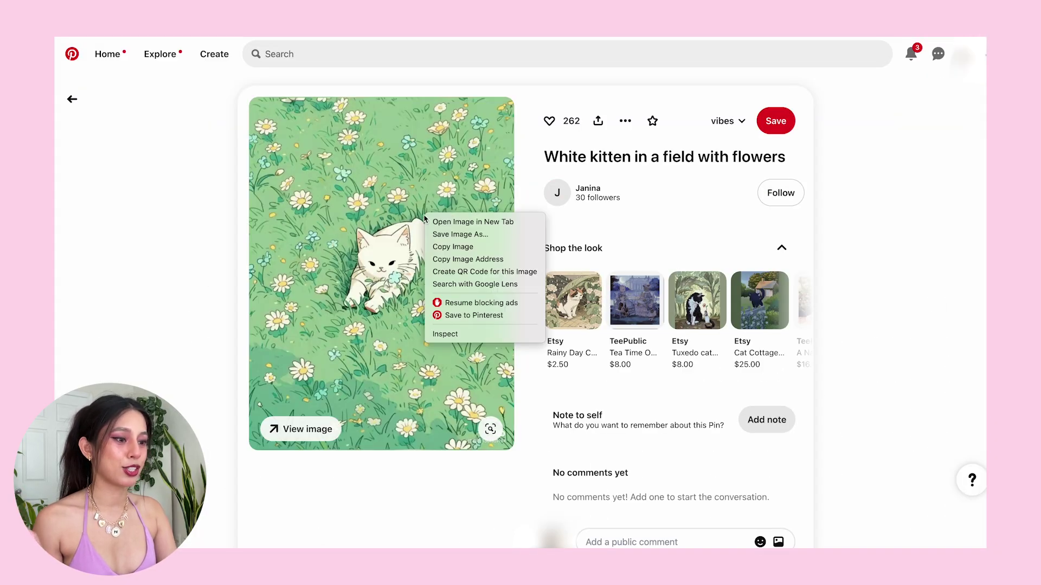
left_click(496, 251)
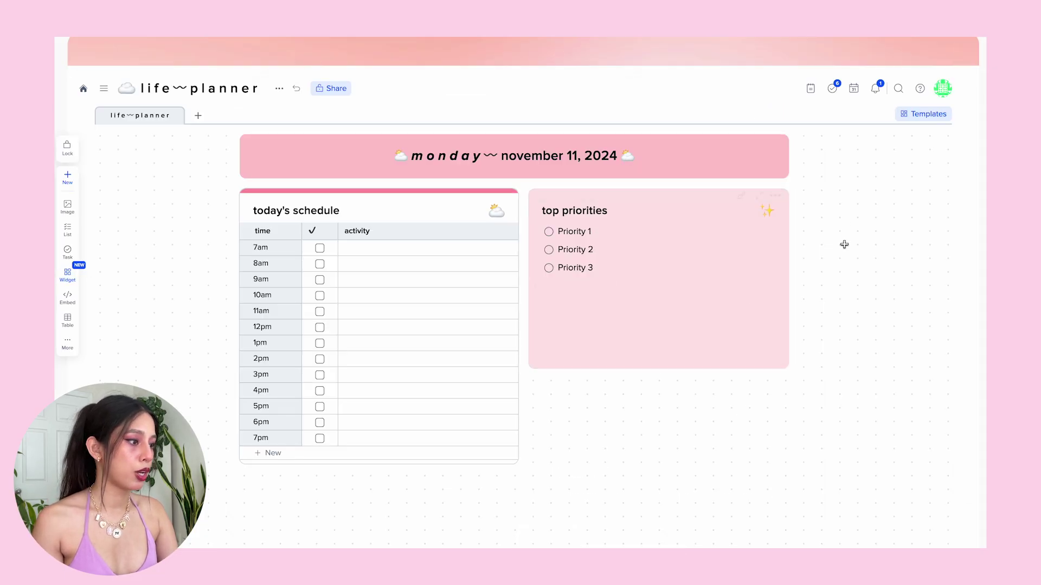
Step: Add an image tile beside the date banner, fill it with the copied white kitten picture and widen it to fit the space
left_click_drag(805, 140, 942, 370)
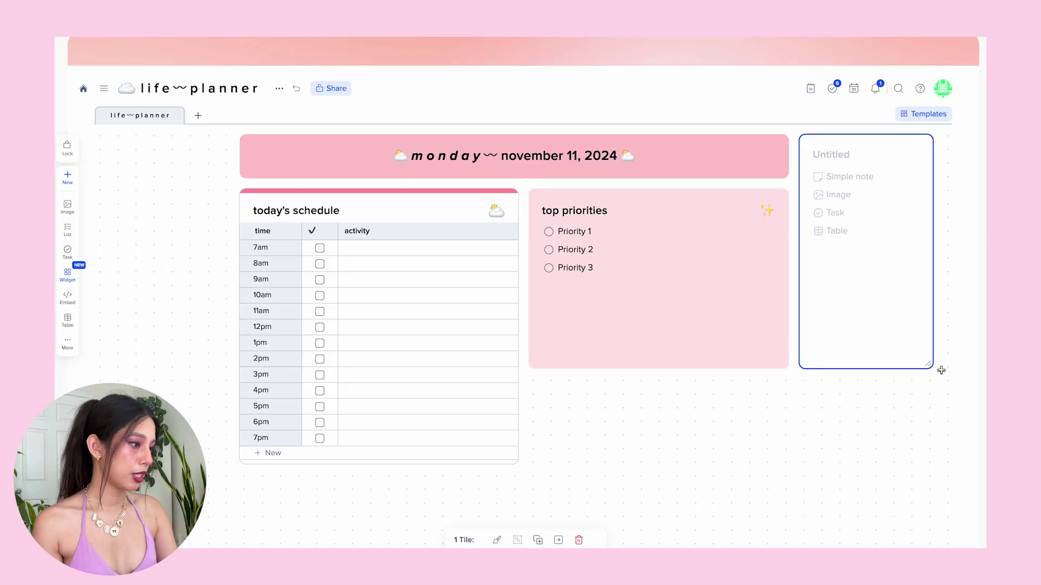
left_click(838, 193)
left_click(452, 212)
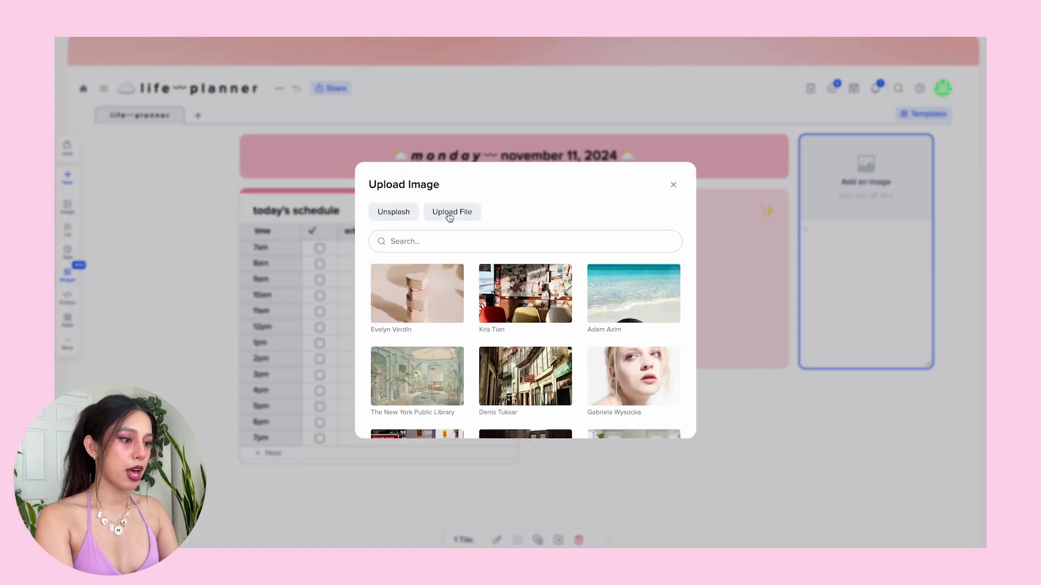
double_click(530, 318)
key("ctrl+v")
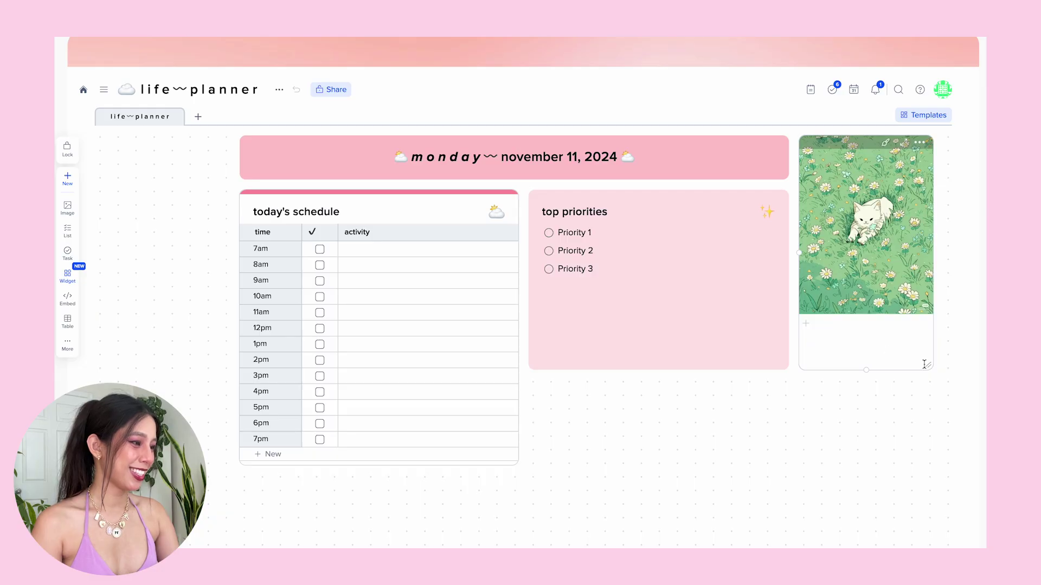
left_click_drag(926, 365, 964, 373)
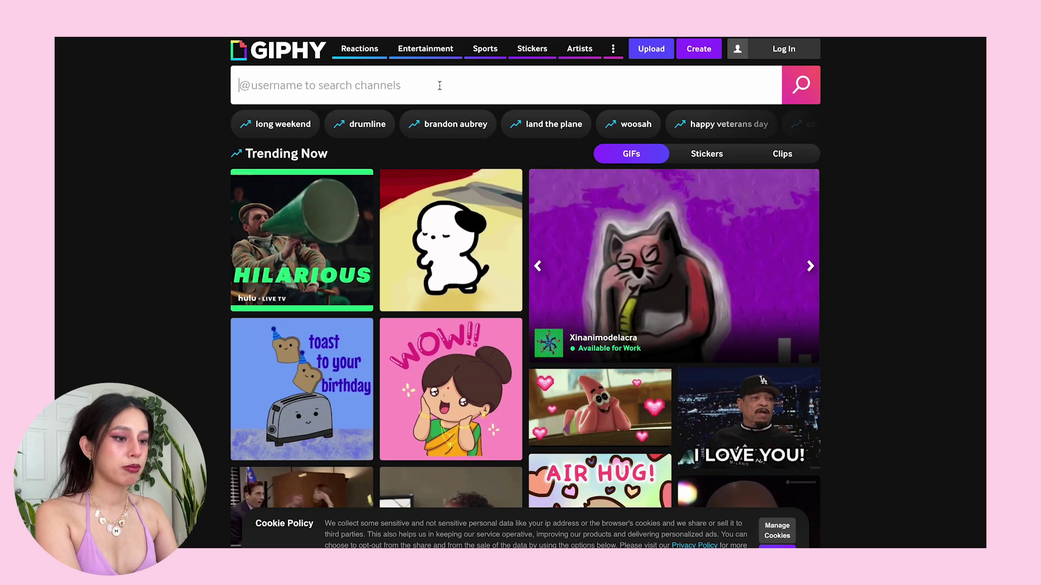
Step: Switch to GIPHY, search for "aesthetic", open the Black Cat Summer GIF and copy its link
type("aesthetic")
key("Return")
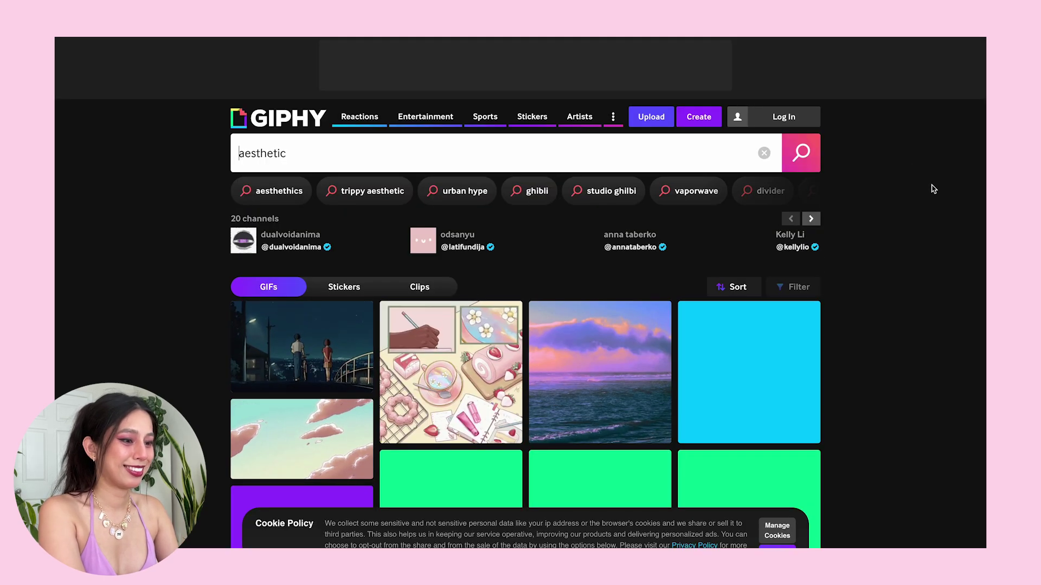
scroll(939, 349, "down", 3)
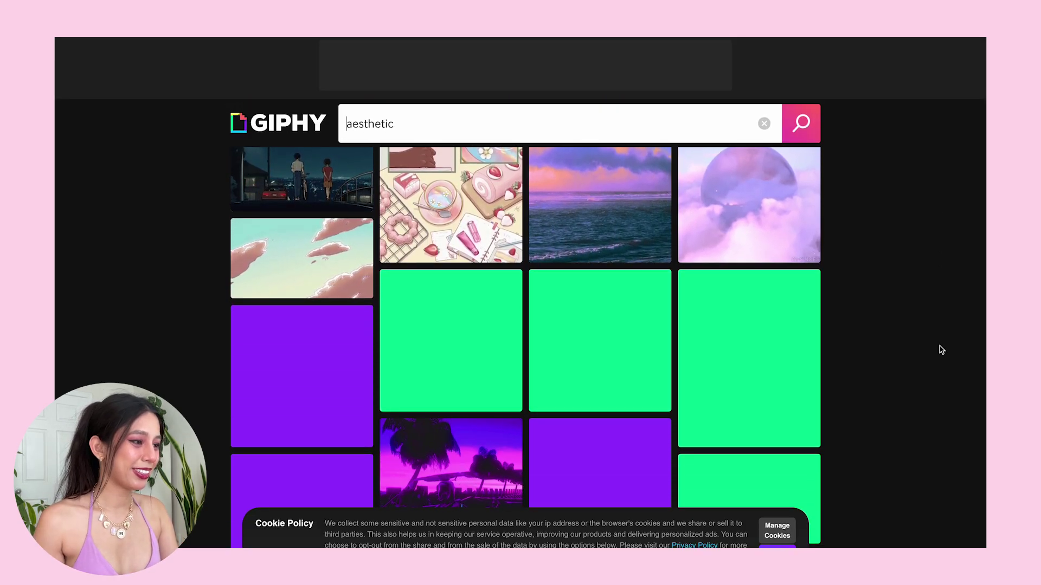
scroll(941, 349, "down", 5)
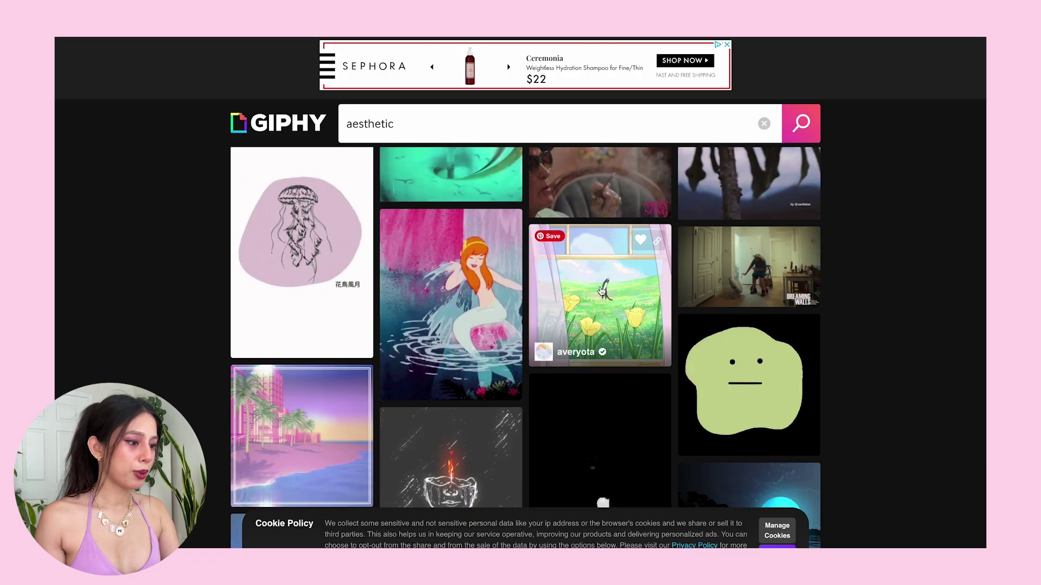
left_click(599, 292)
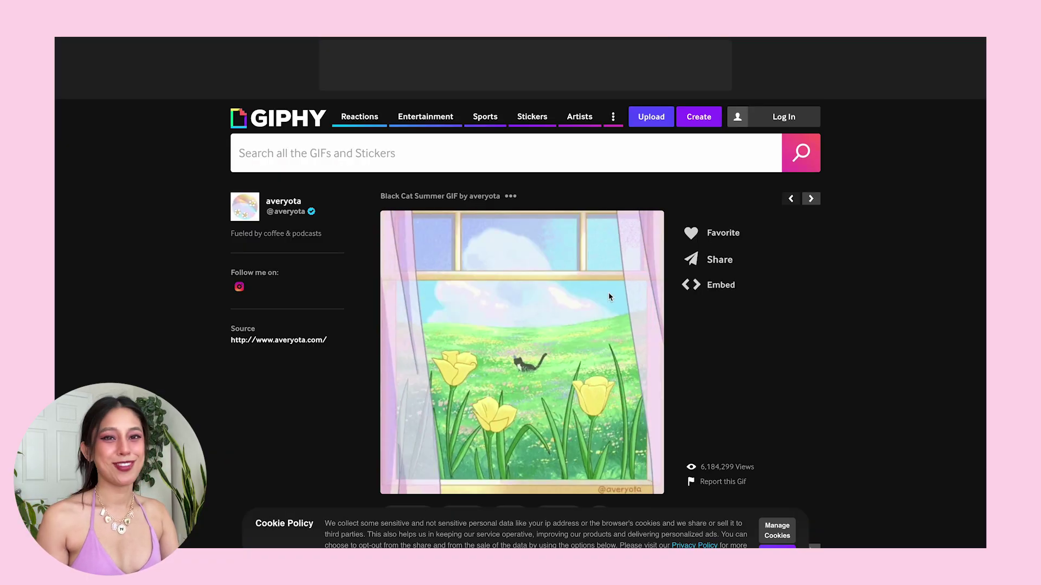
left_click(706, 263)
left_click(516, 372)
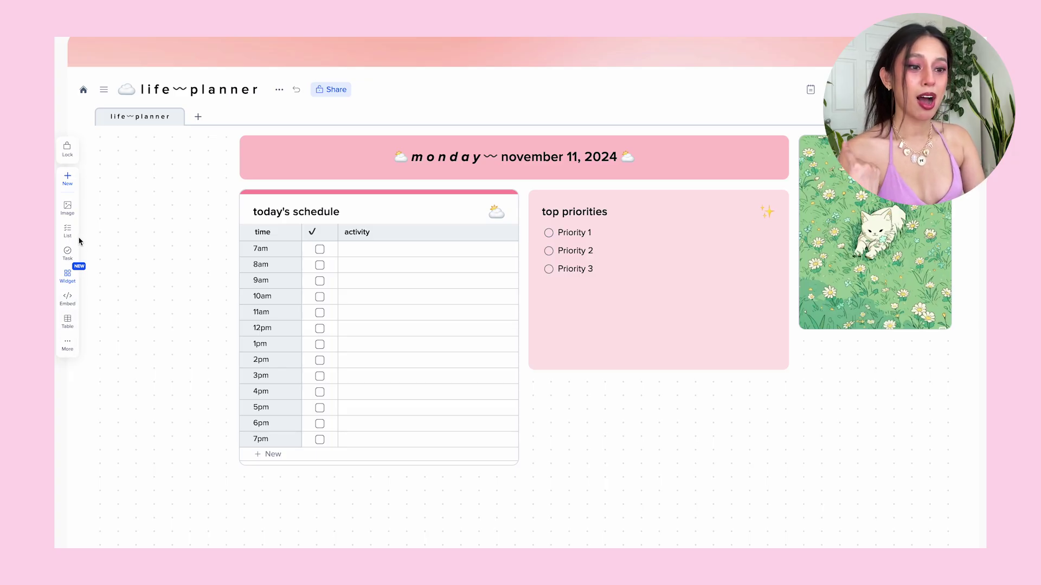
Step: Switch back to xTiles and embed the copied GIF link in a new tile below top priorities
left_click(67, 304)
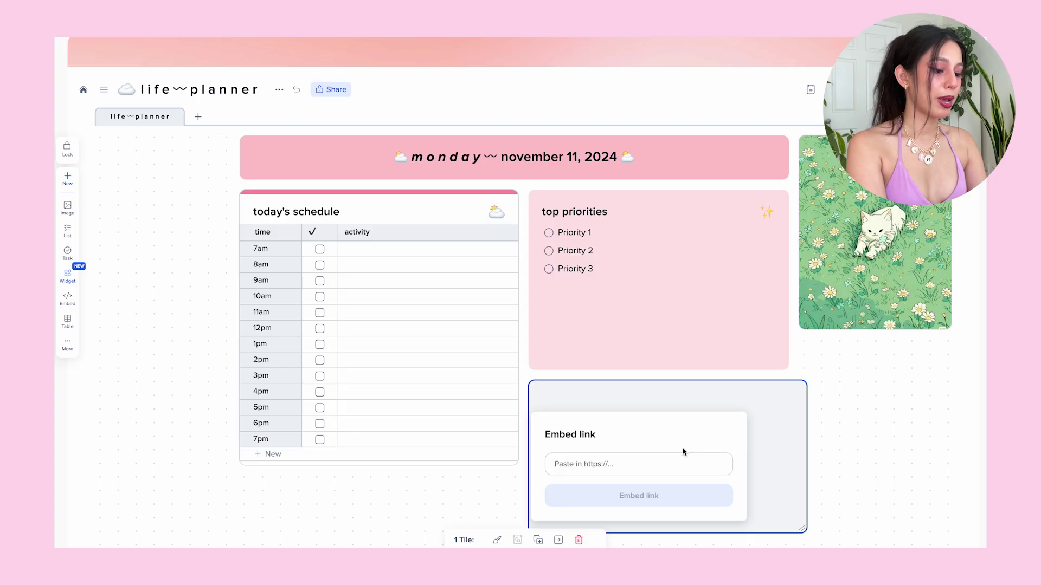
key("ctrl+v")
left_click(659, 495)
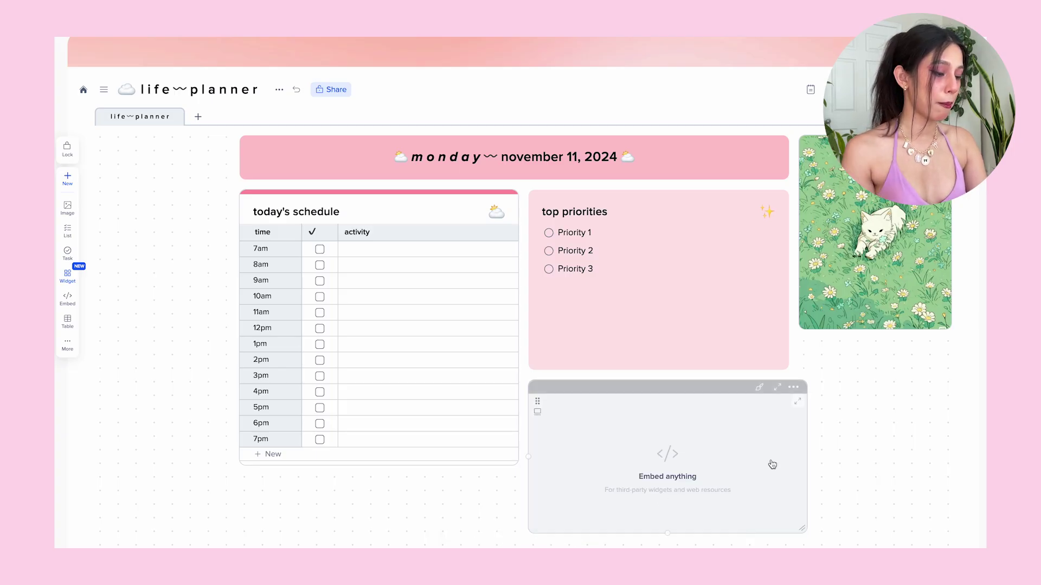
scroll(812, 451, "down", 2)
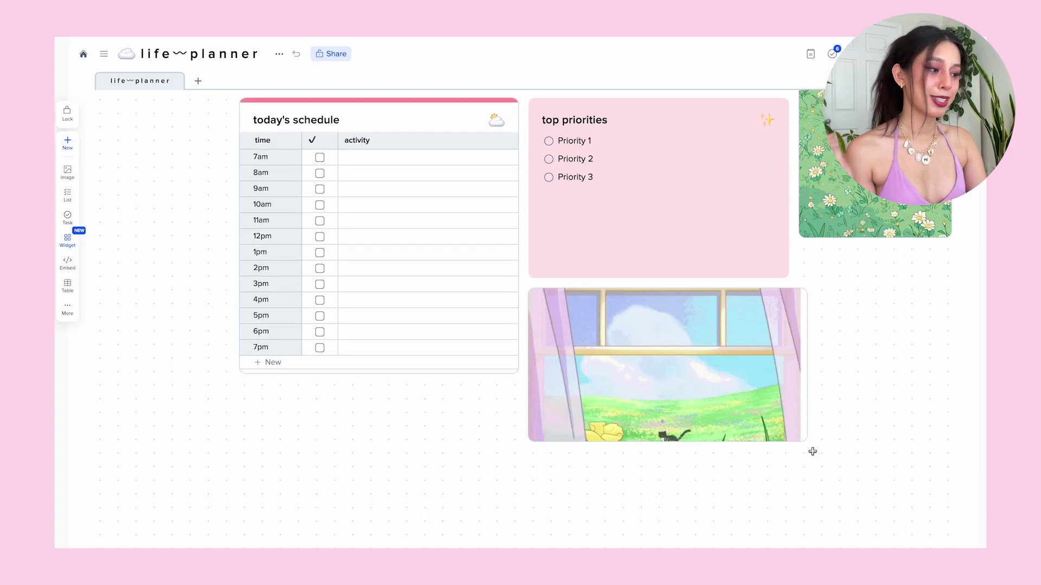
Step: Resize the GIF tile to show the whole window scene and move it to the upper-left corner of the planner page
left_click_drag(802, 438, 778, 477)
left_click_drag(661, 421, 653, 522)
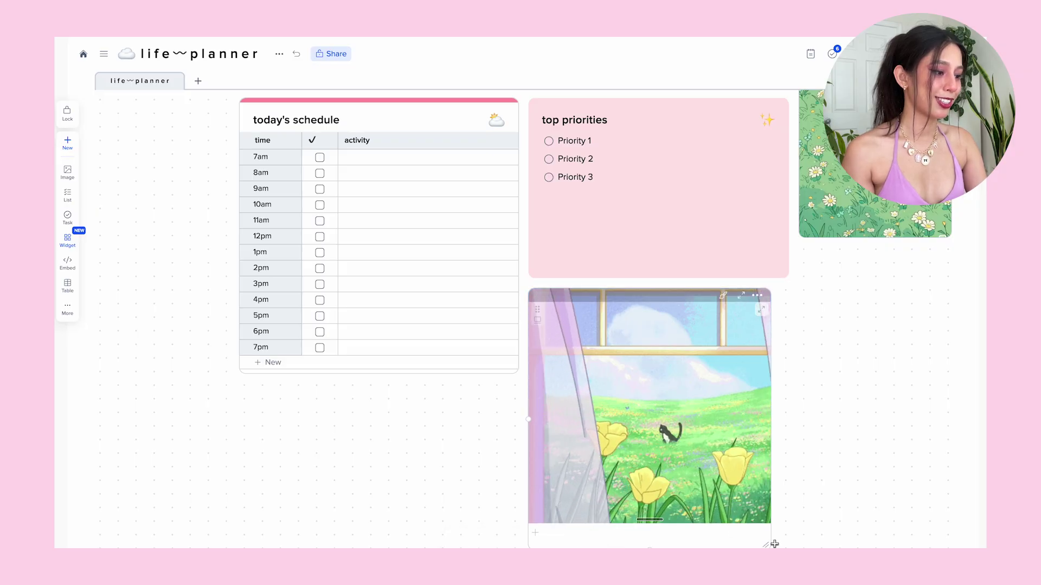
scroll(768, 539, "up", 2)
left_click_drag(650, 432, 165, 217)
scroll(532, 407, "up", 3)
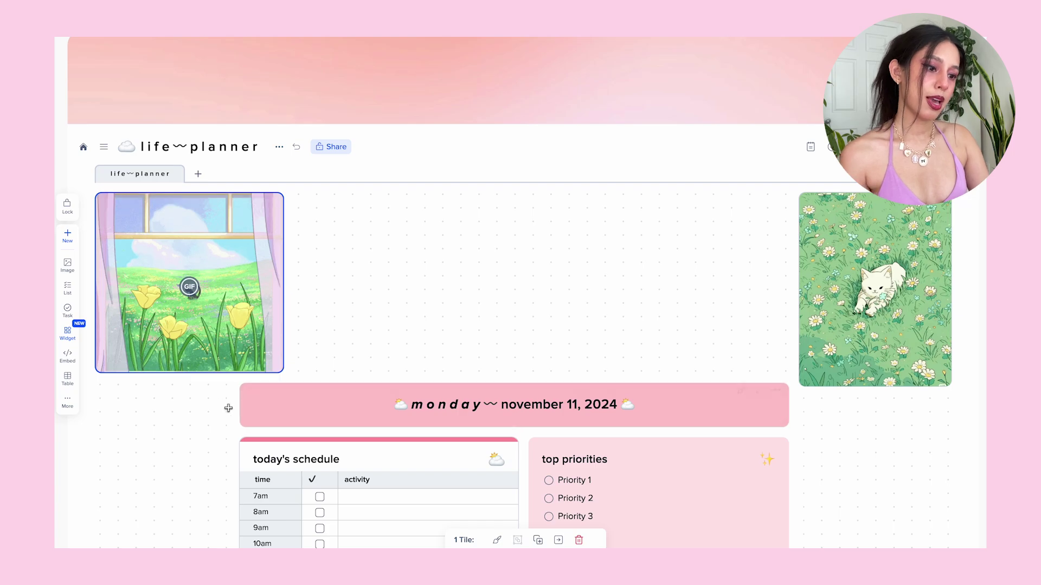
Step: Narrow the date banner and top priorities tile and fit them, with today's schedule, between the GIF and kitten tiles
left_click_drag(241, 408, 297, 412)
left_click_drag(358, 225, 359, 197)
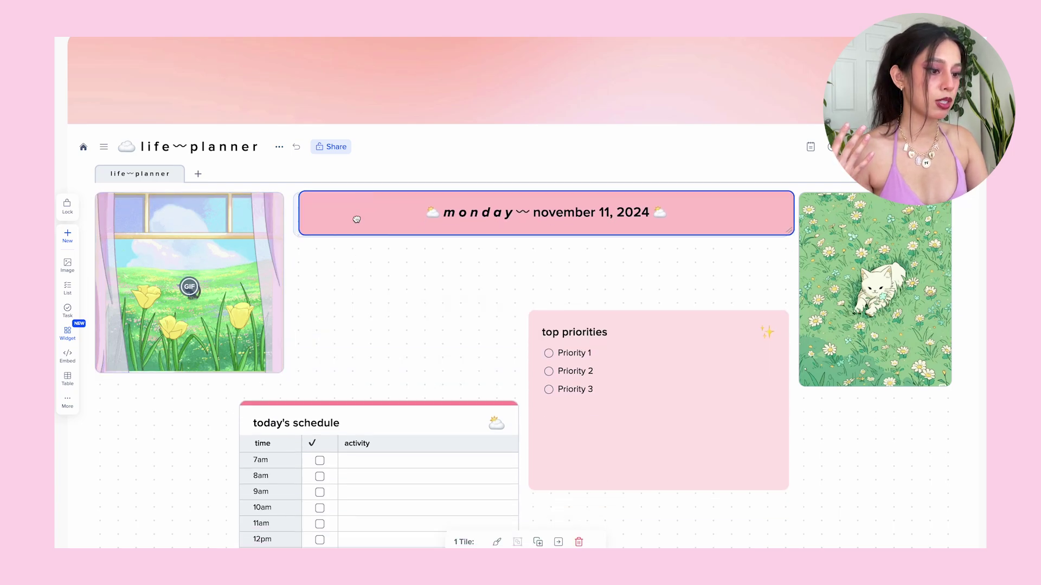
left_click_drag(527, 325, 583, 326)
left_click(239, 397)
scroll(239, 398, "down", 1)
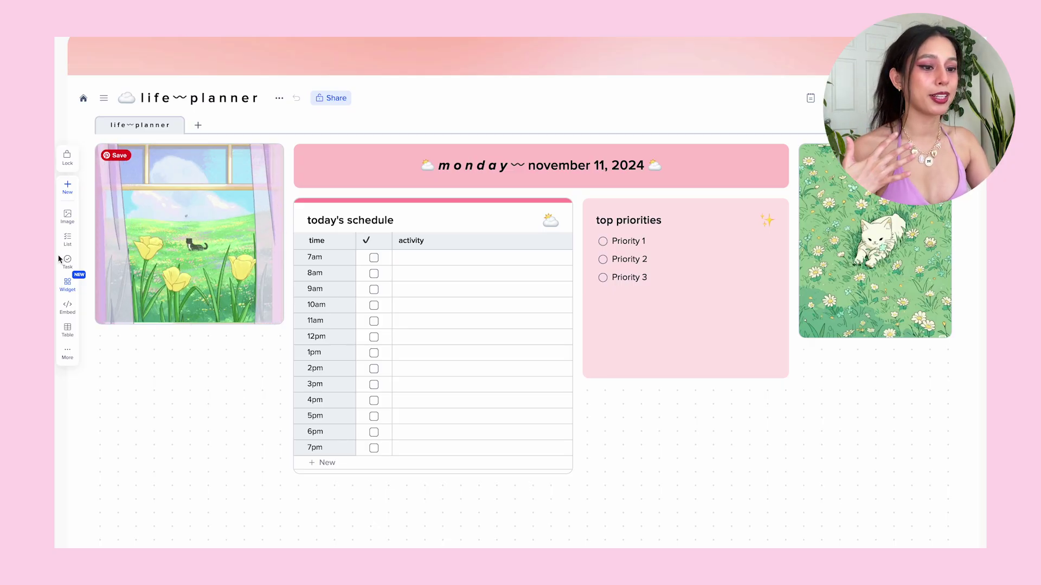
left_click(67, 352)
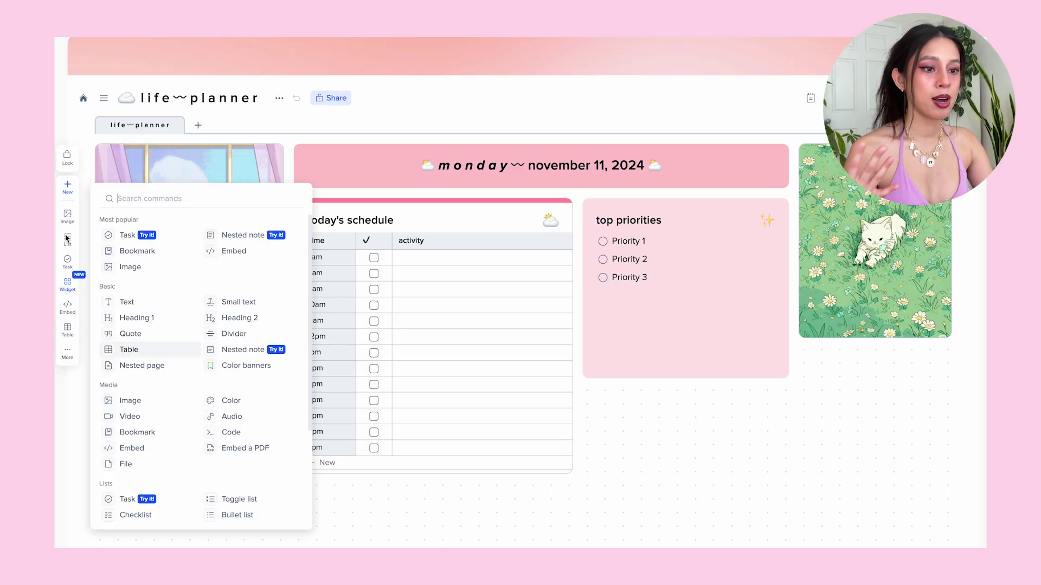
scroll(185, 409, "down", 3)
scroll(186, 410, "up", 3)
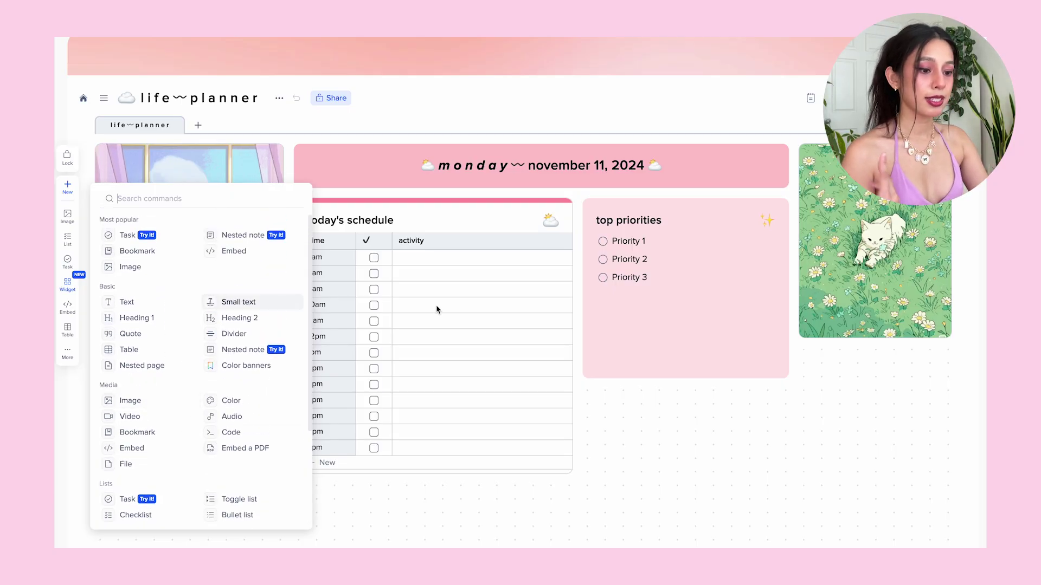
left_click(604, 423)
Step: Add a blank note tile below top priorities and style it in light yellow with a thin coloured strip along its upper edge
left_click_drag(590, 397, 791, 498)
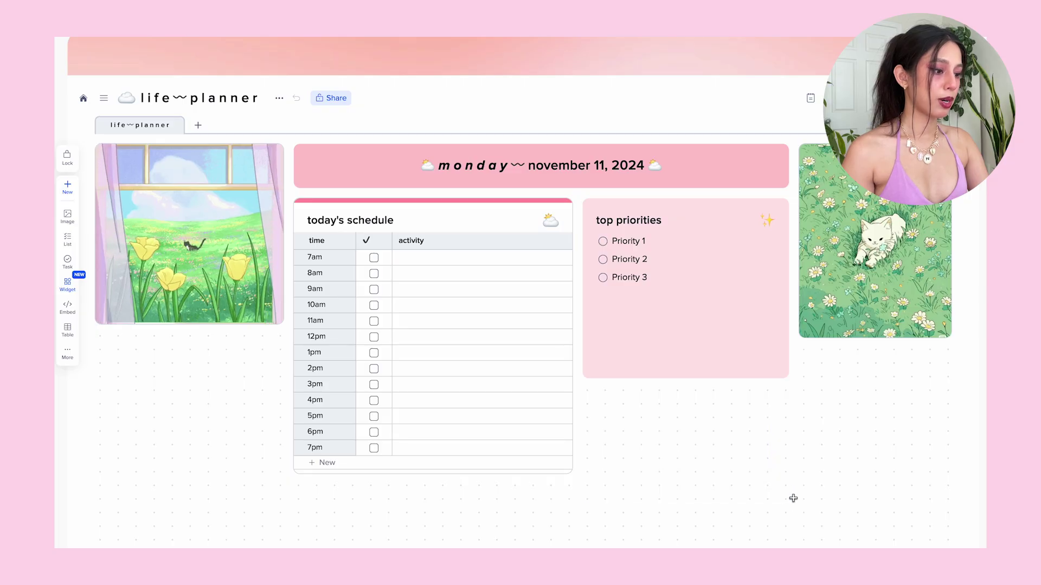
left_click(619, 432)
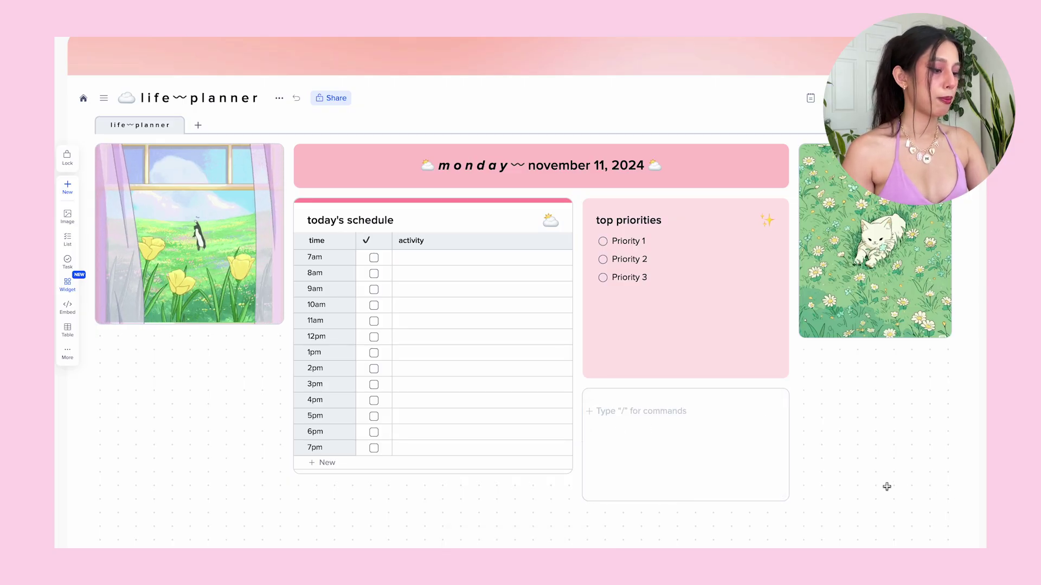
left_click(741, 396)
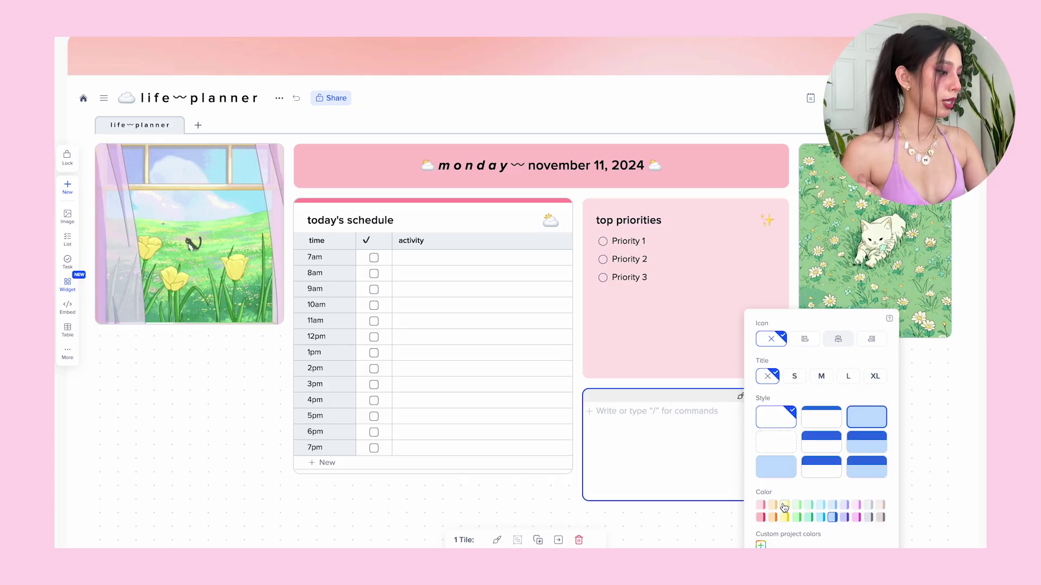
left_click(776, 466)
left_click(784, 505)
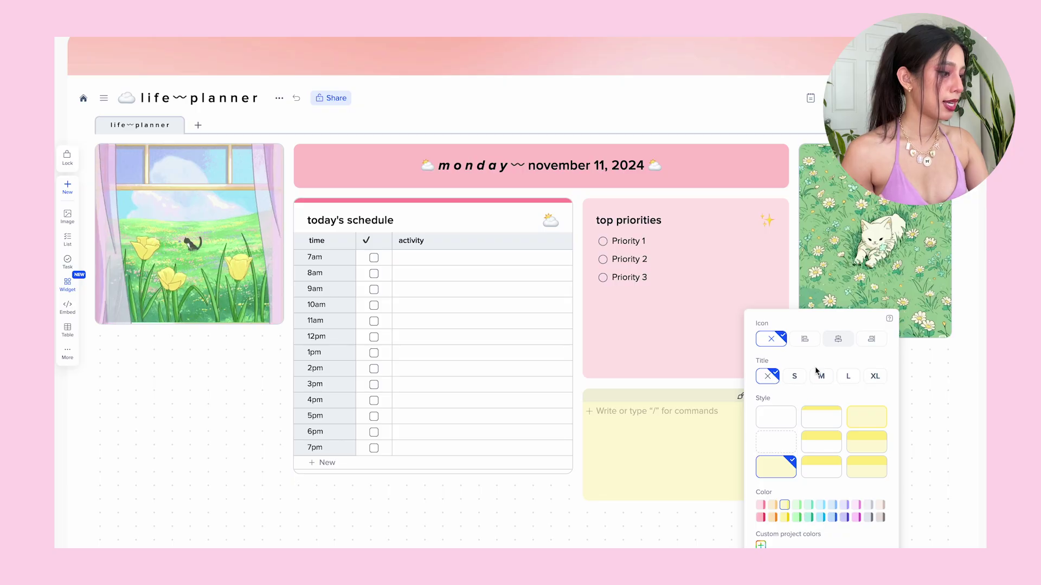
left_click(822, 421)
Step: Enter "quick notes" in the yellow tile and move it to the page's left edge, just below the schedule's lower end
left_click(662, 417)
type("quick notes")
scroll(839, 400, "down", 2)
scroll(840, 400, "down", 2)
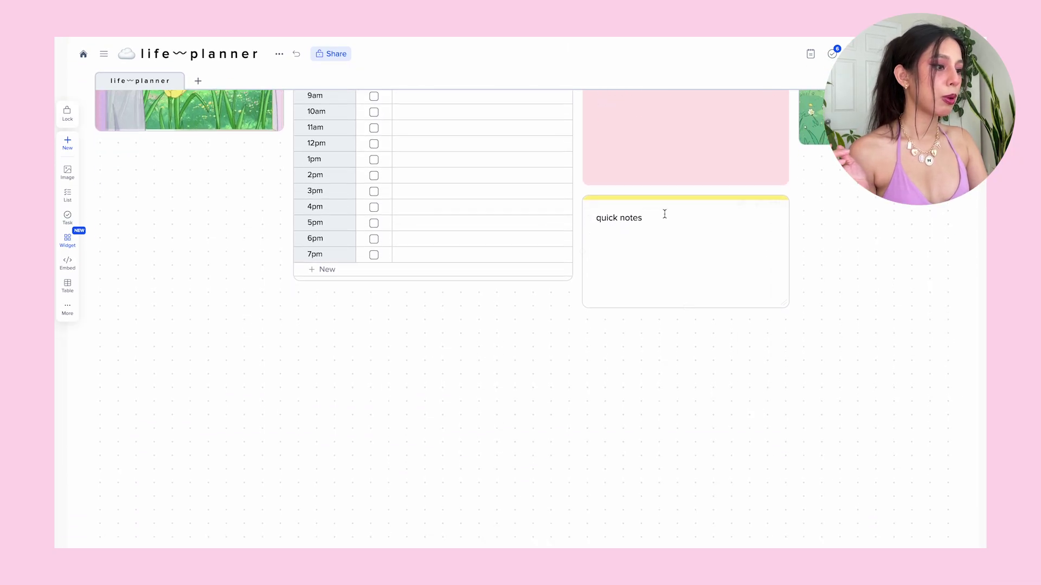
left_click_drag(679, 200, 204, 314)
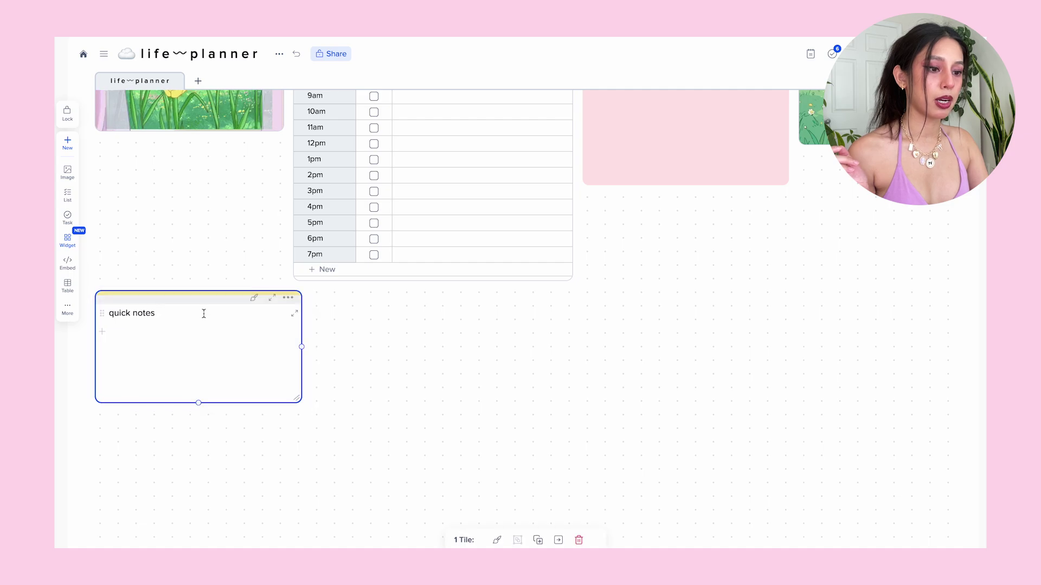
Step: Give the yellow tile a medium-size title "quick notes" and replace its body text with an empty bullet list
left_click(255, 300)
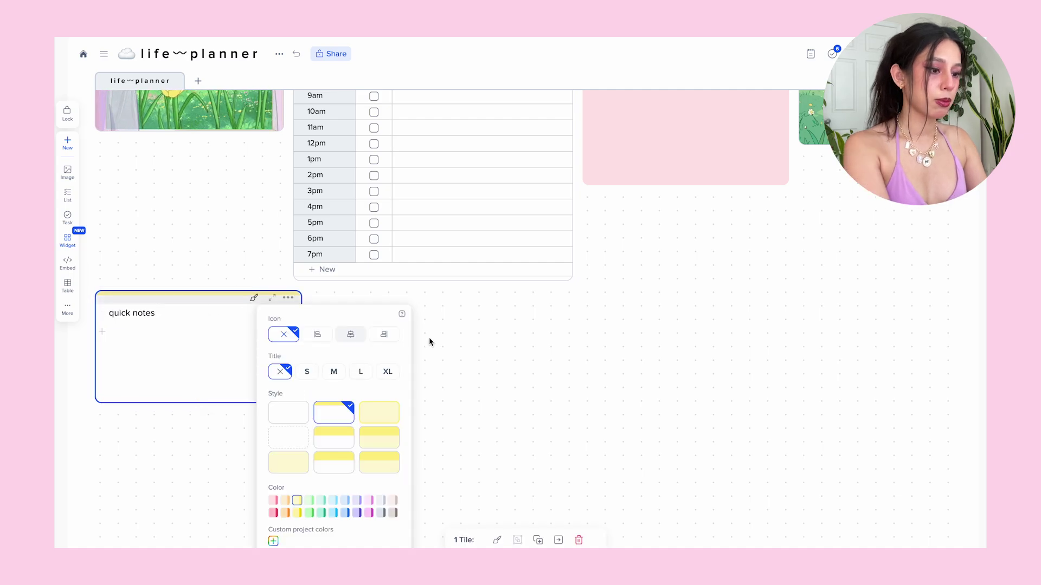
left_click(334, 372)
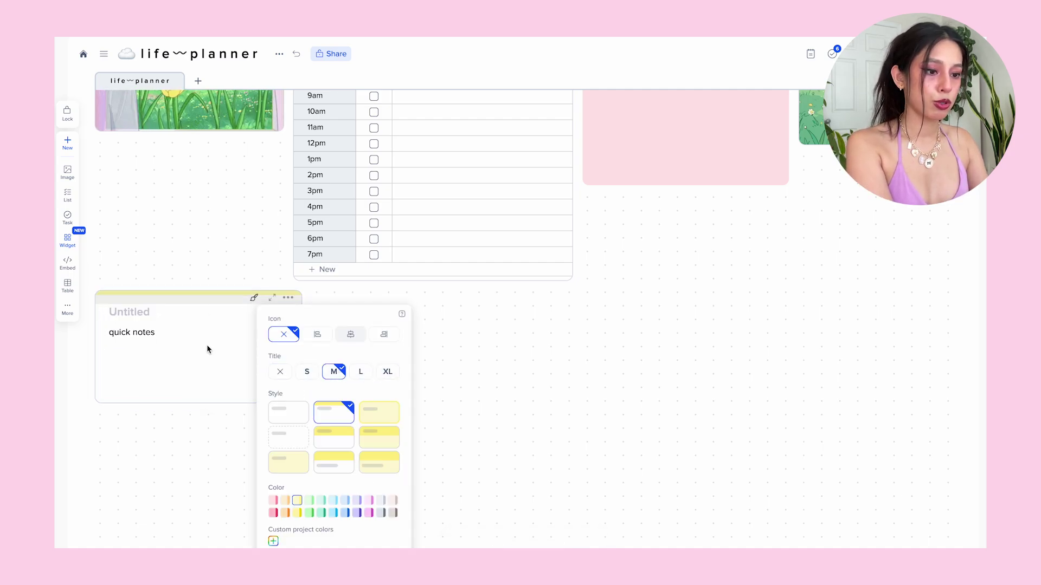
left_click(129, 316)
type("quick notes")
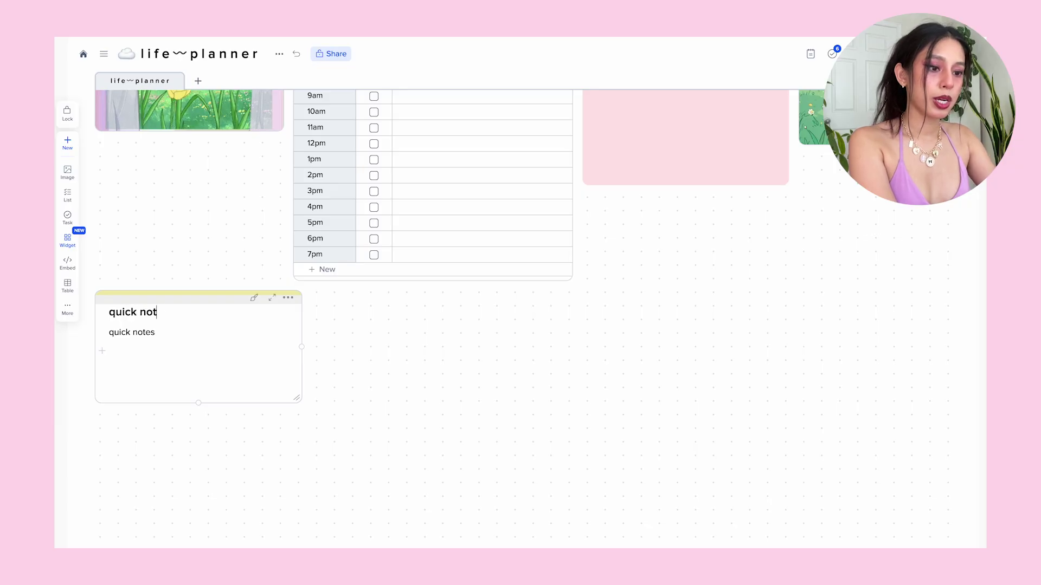
triple_click(124, 329)
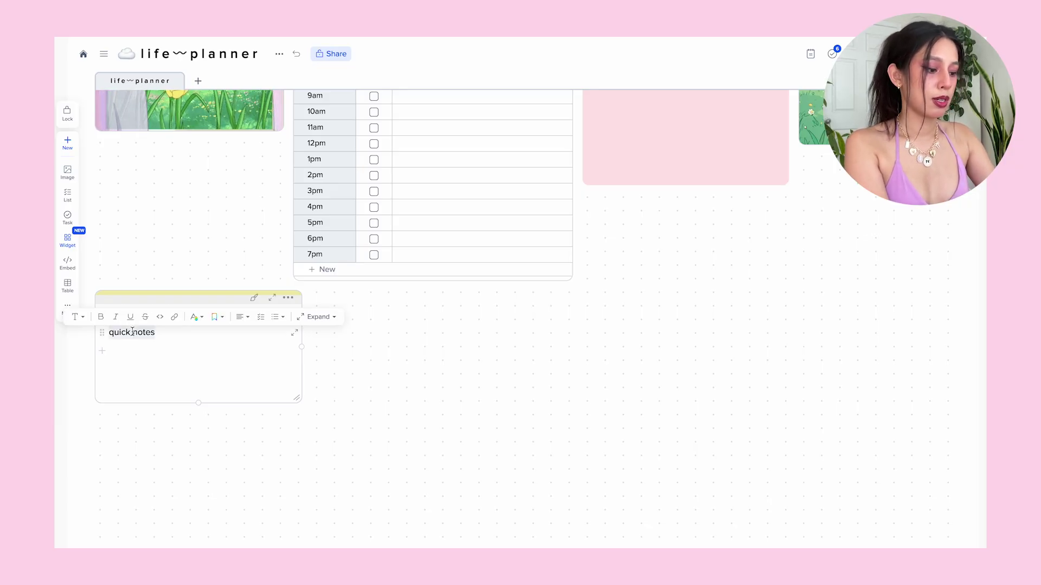
type("-")
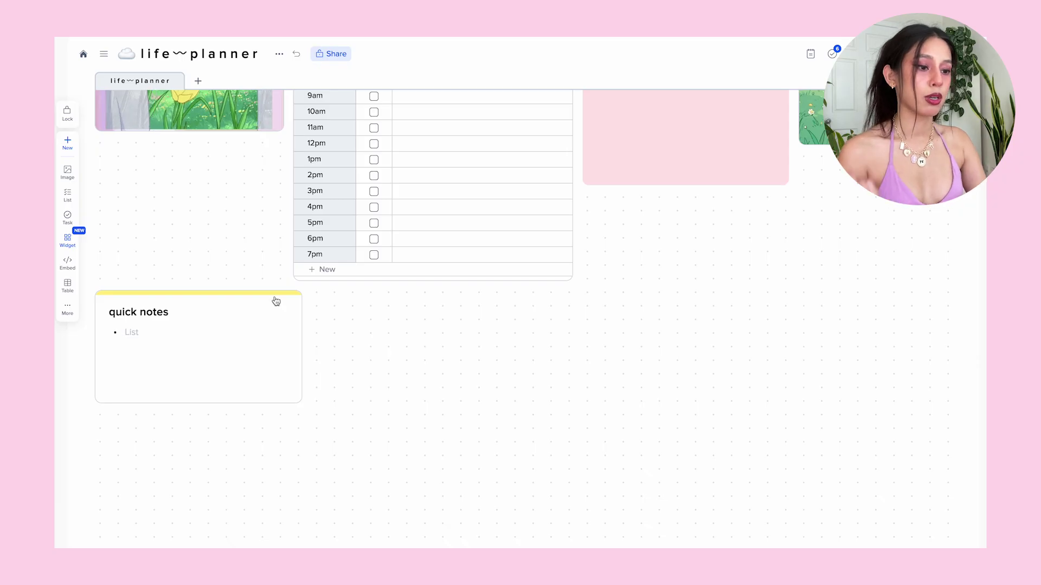
Step: Duplicate the quick notes tile and place the copy directly to the right of the original
left_click(231, 294)
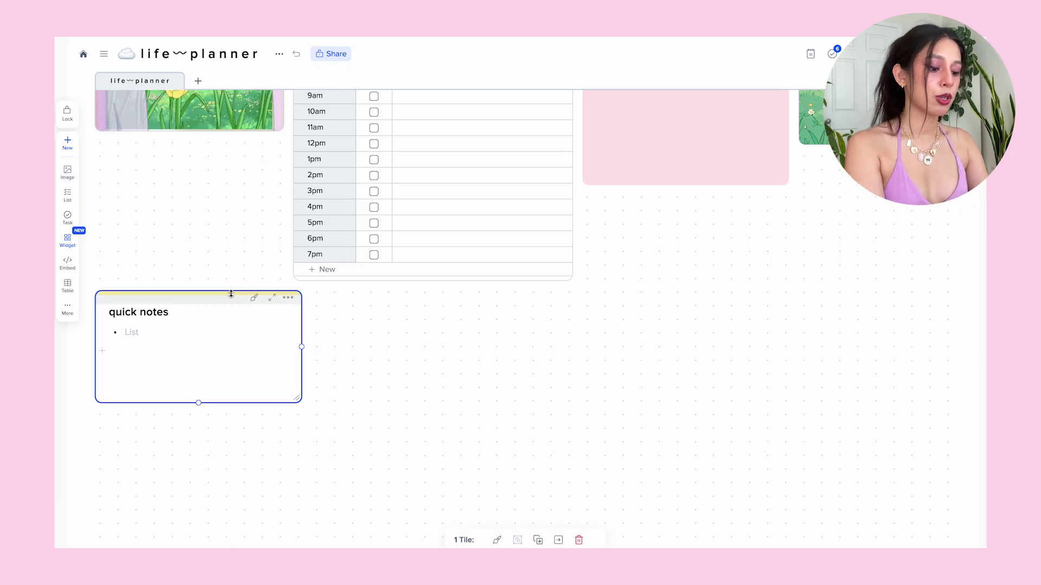
left_click(371, 351)
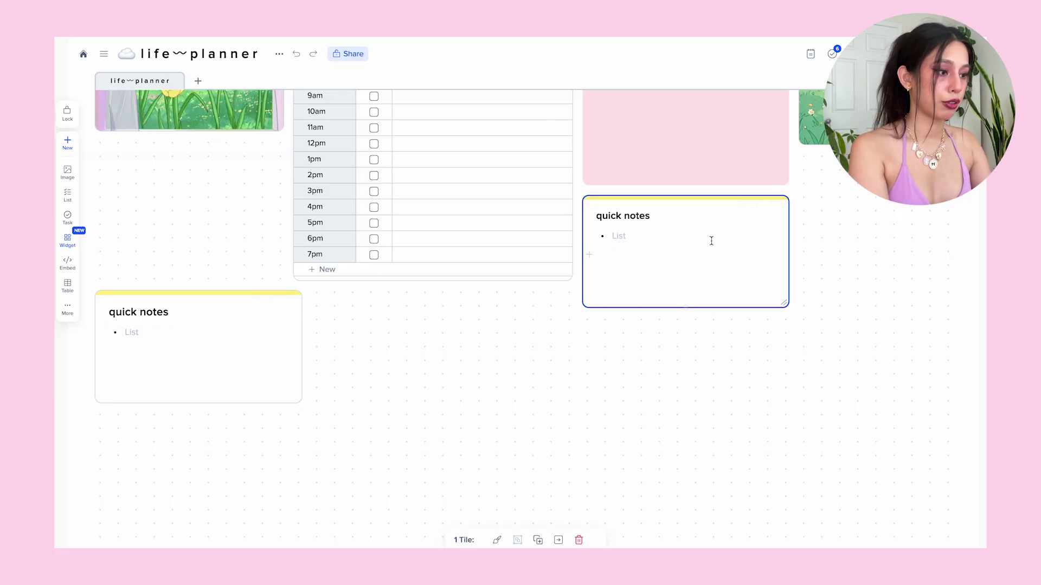
left_click_drag(713, 203, 442, 298)
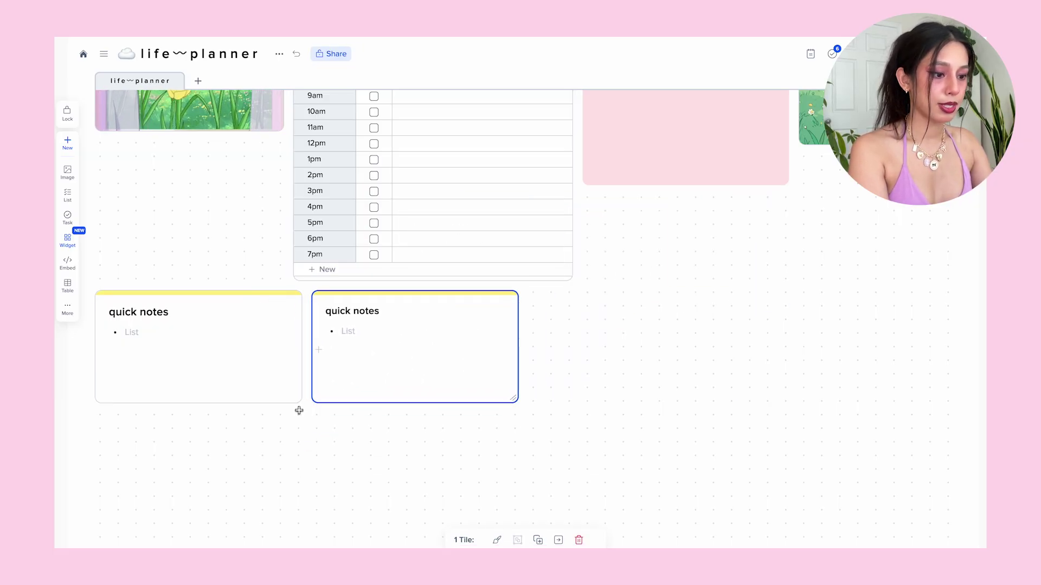
Step: Lengthen both yellow tiles downward to the same height and retitle the second one "reminders"
left_click_drag(298, 402, 299, 460)
left_click_drag(514, 402, 514, 459)
left_click(418, 305)
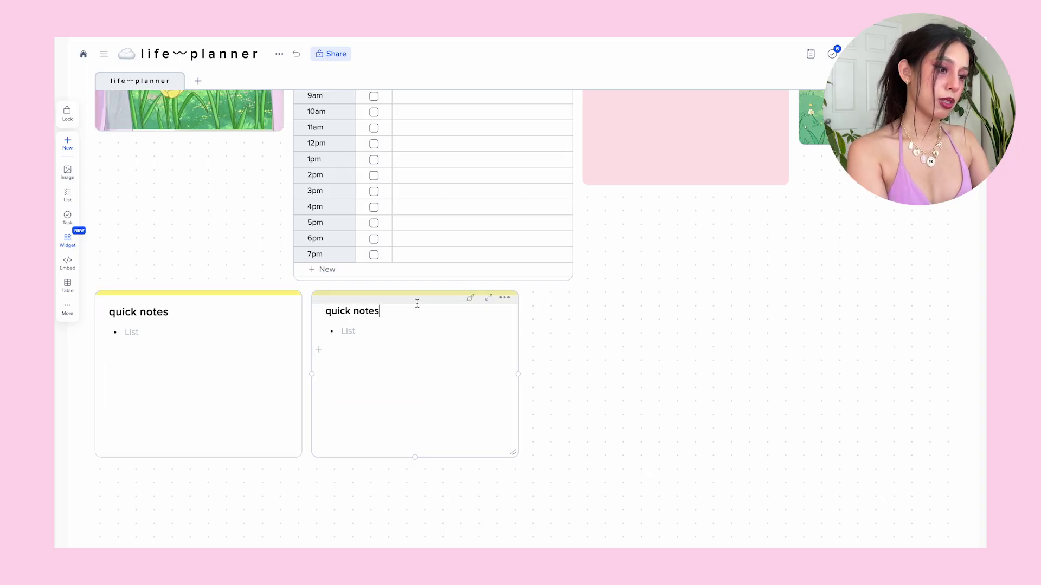
Step: Duplicate the reminders tile, place the copy to its right and title it "gratitudes"
left_click(368, 298)
key("ctrl+d")
left_click_drag(650, 201, 600, 297)
double_click(562, 312)
type("gratitudes")
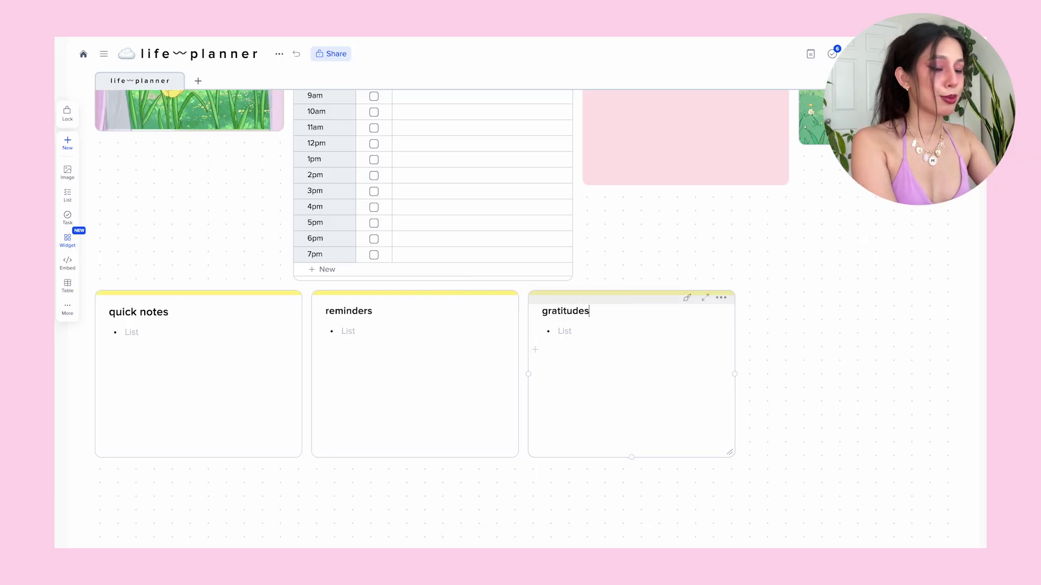
left_click(573, 298)
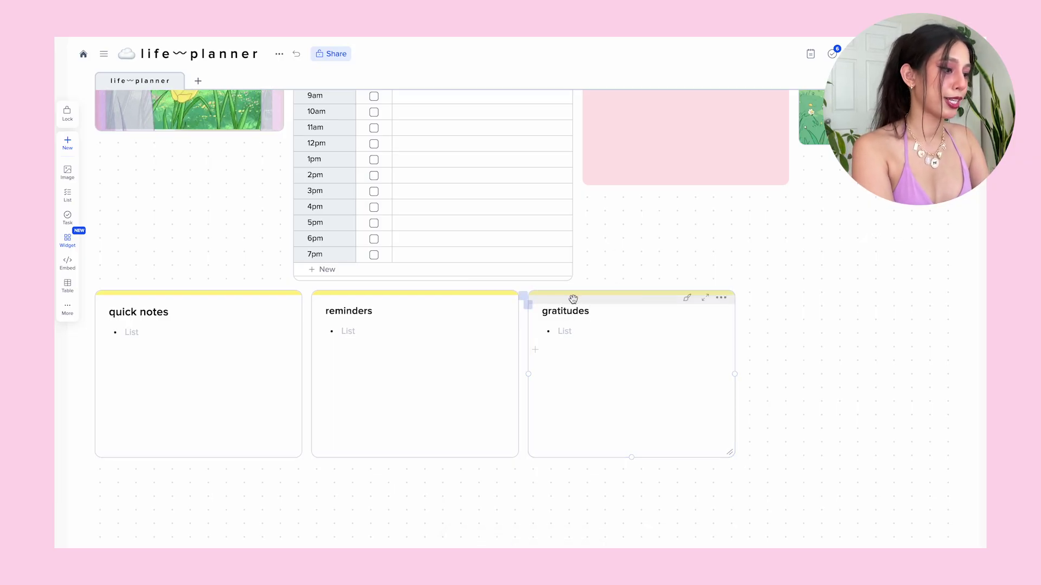
Step: Duplicate the gratitudes tile, align the copy to its right in the same row and title it "navigation"
key("ctrl+d")
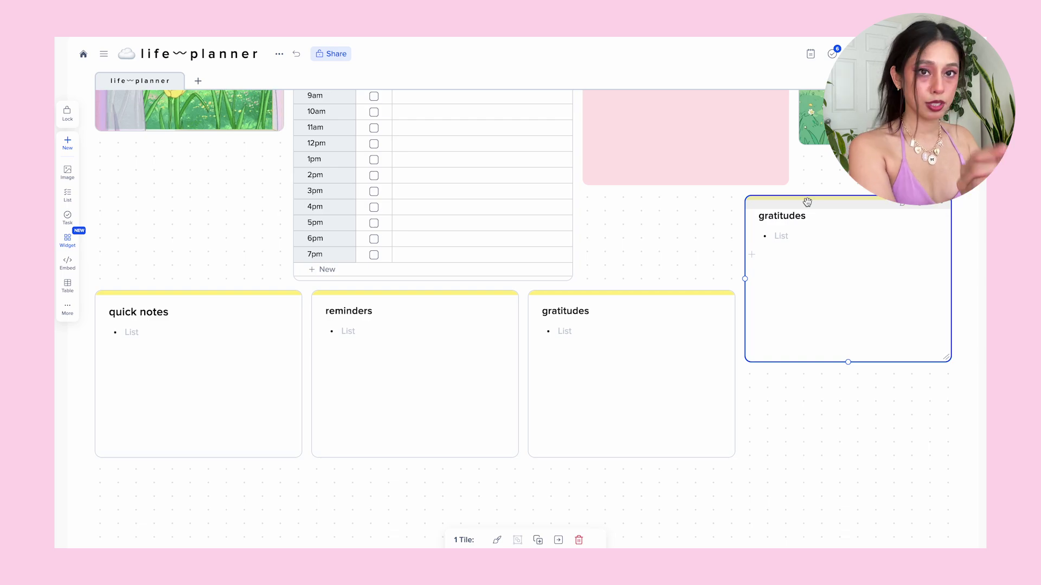
left_click_drag(808, 202, 808, 296)
double_click(787, 311)
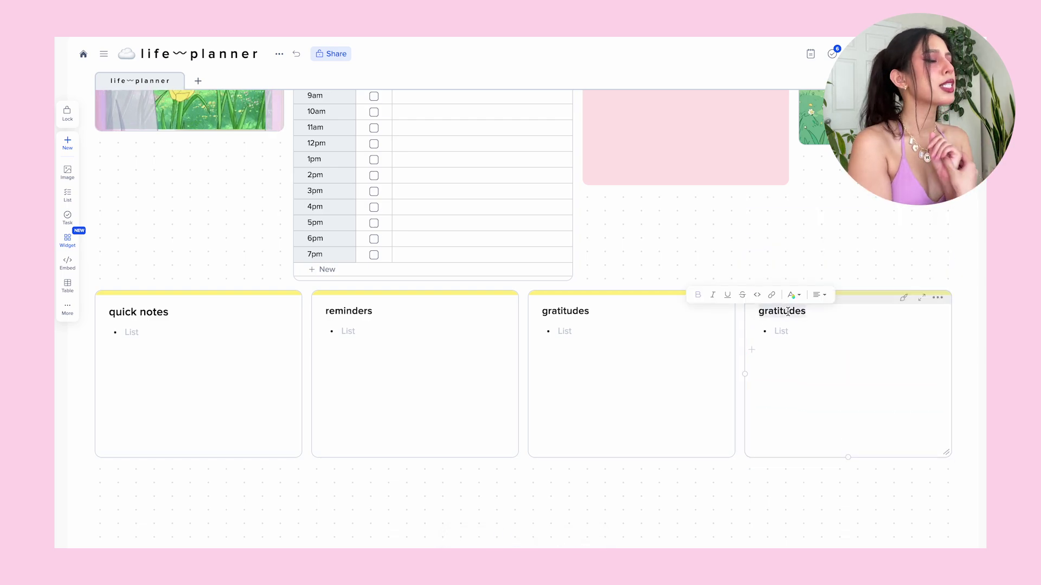
type("navi")
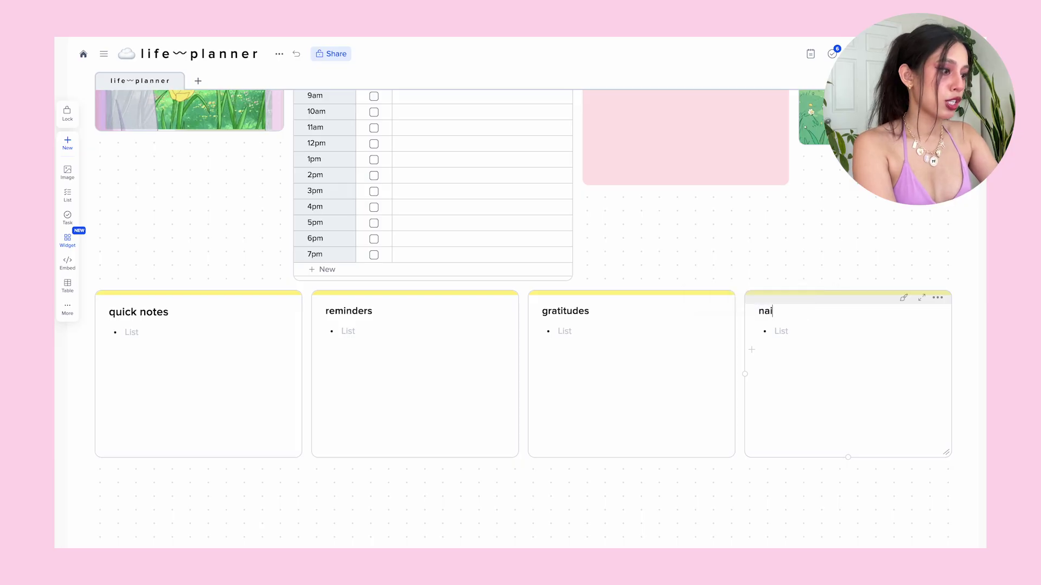
type("gation")
left_click(788, 331)
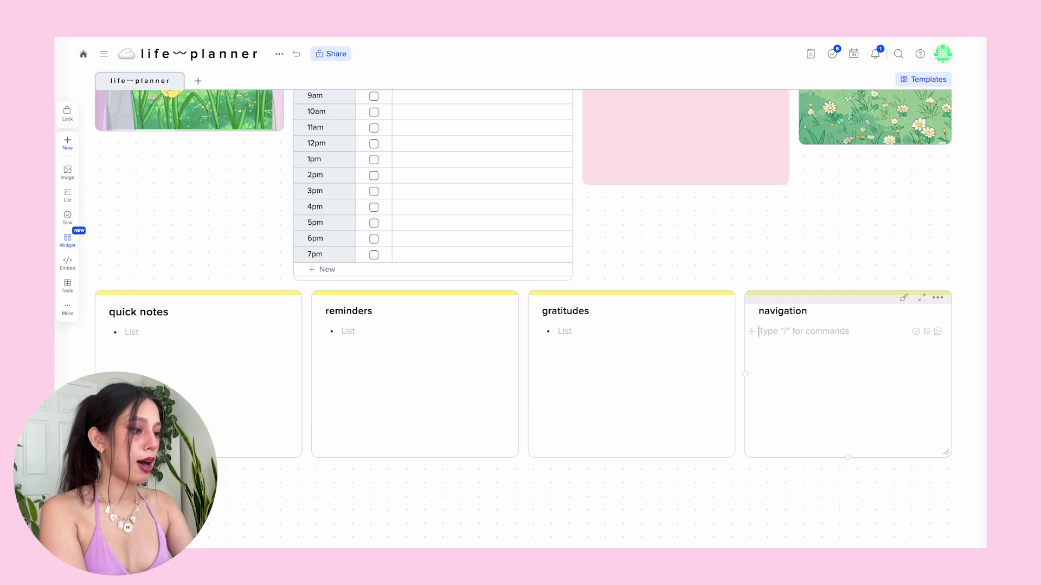
type("/")
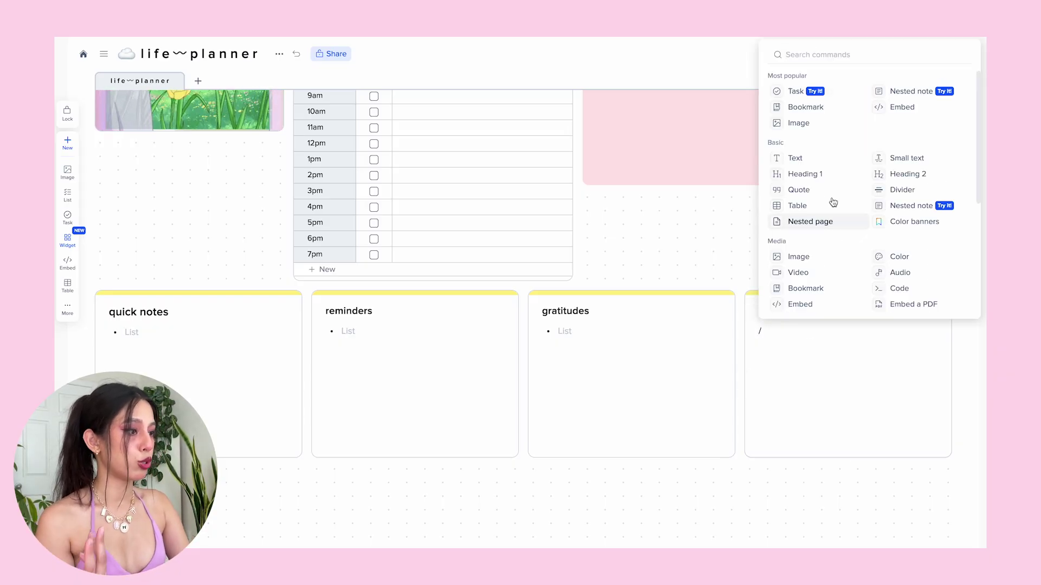
scroll(878, 249, "down", 5)
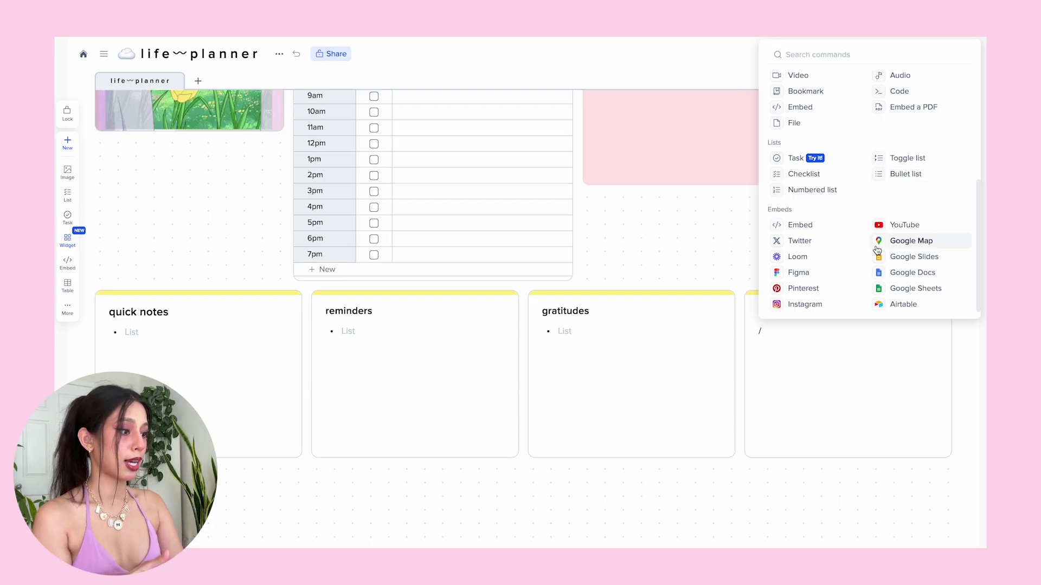
scroll(889, 162, "up", 4)
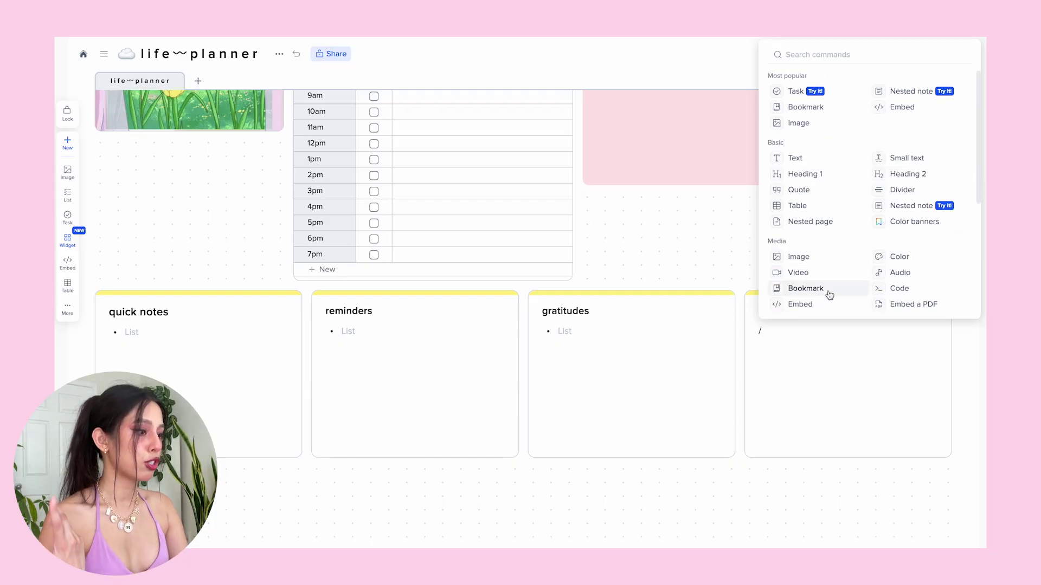
left_click(817, 288)
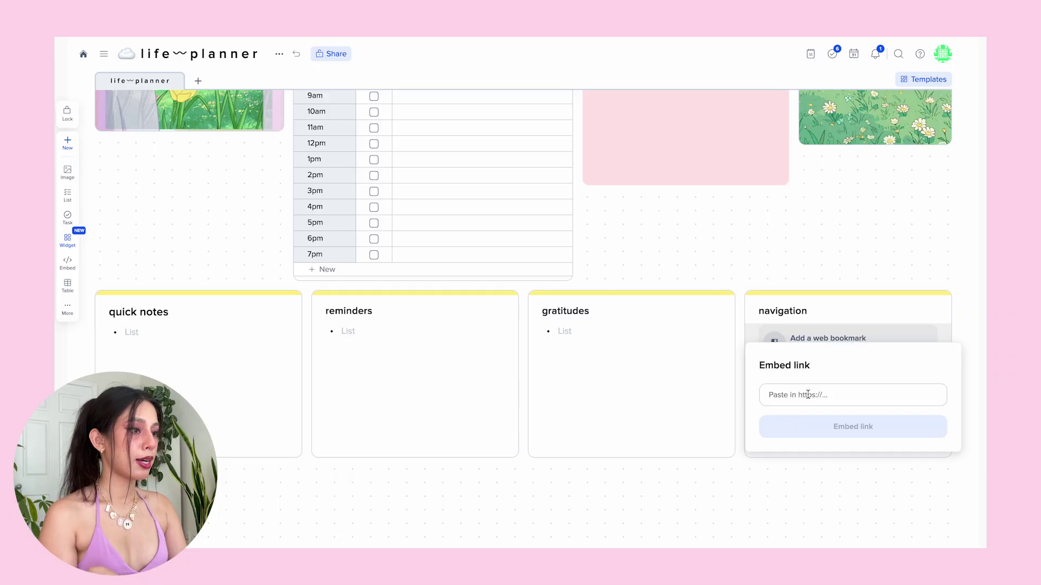
key("ctrl+Tab")
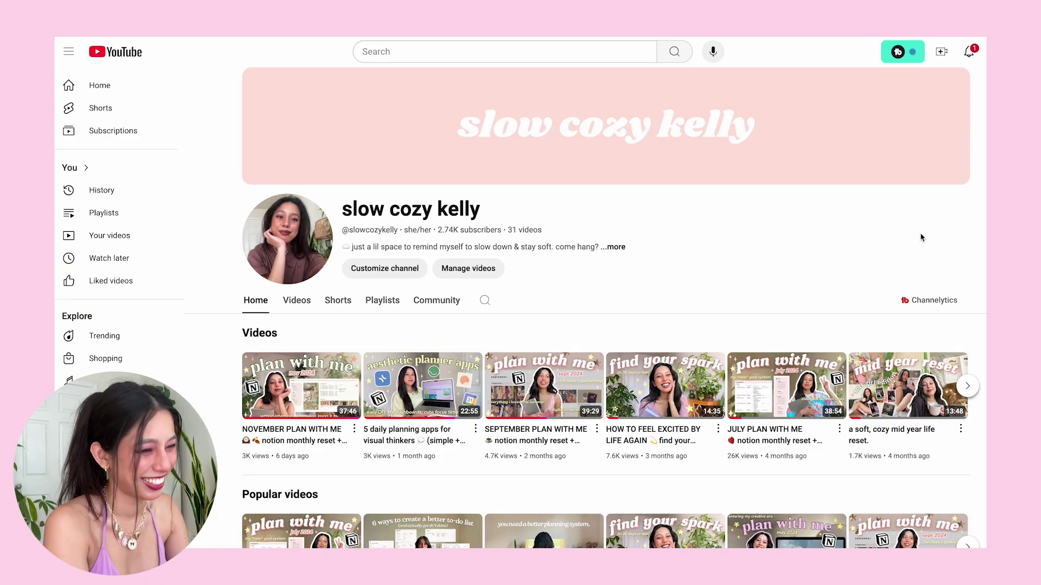
key("ctrl+shift+Tab")
type("https://www.youtube.com/@slowcozykelly")
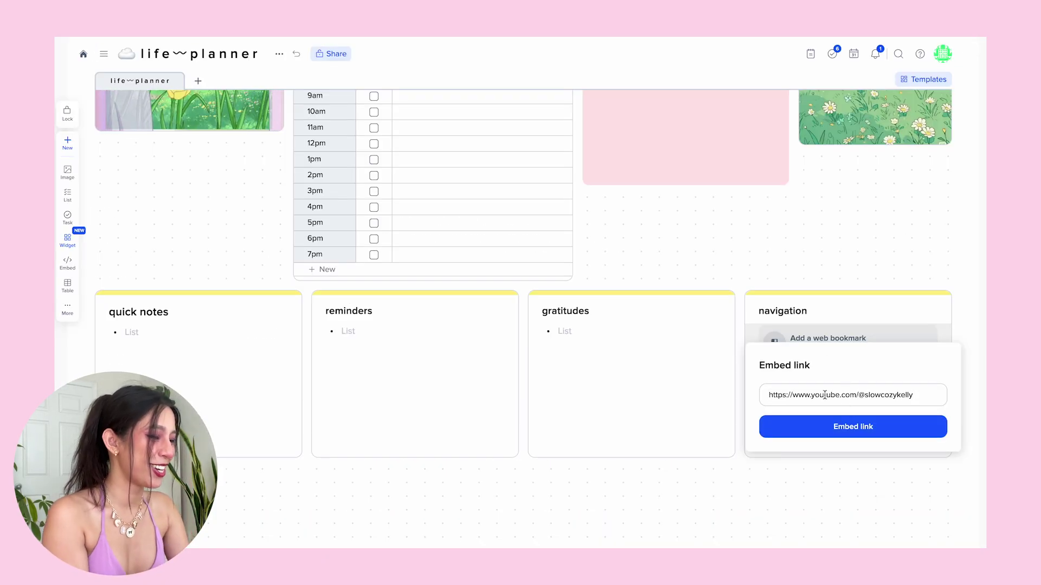
left_click(839, 426)
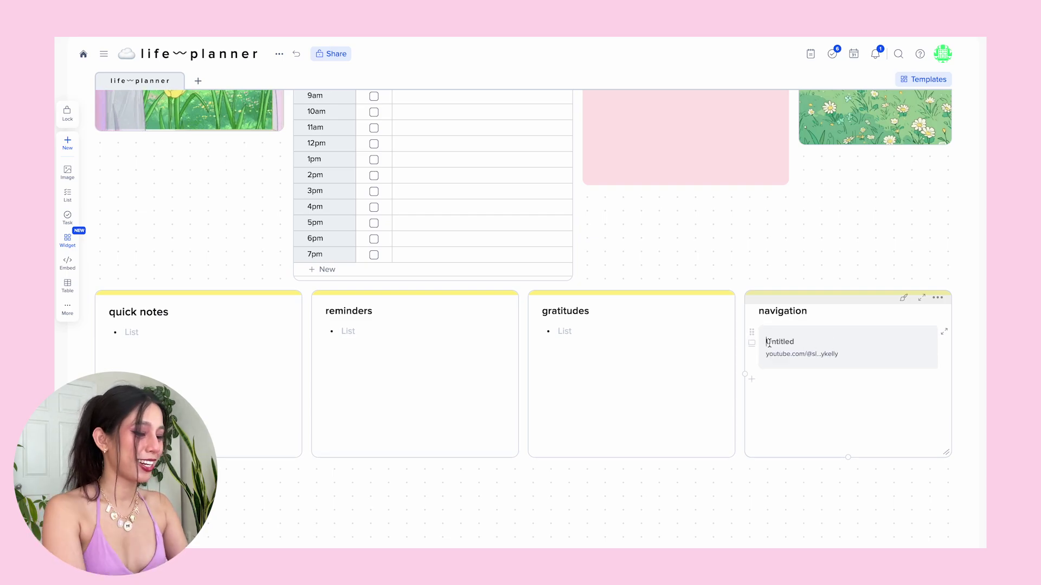
Step: Title the YouTube bookmark "planning inspo" with an outlined heart emoji in front
left_click(769, 343)
key("ctrl+super+space")
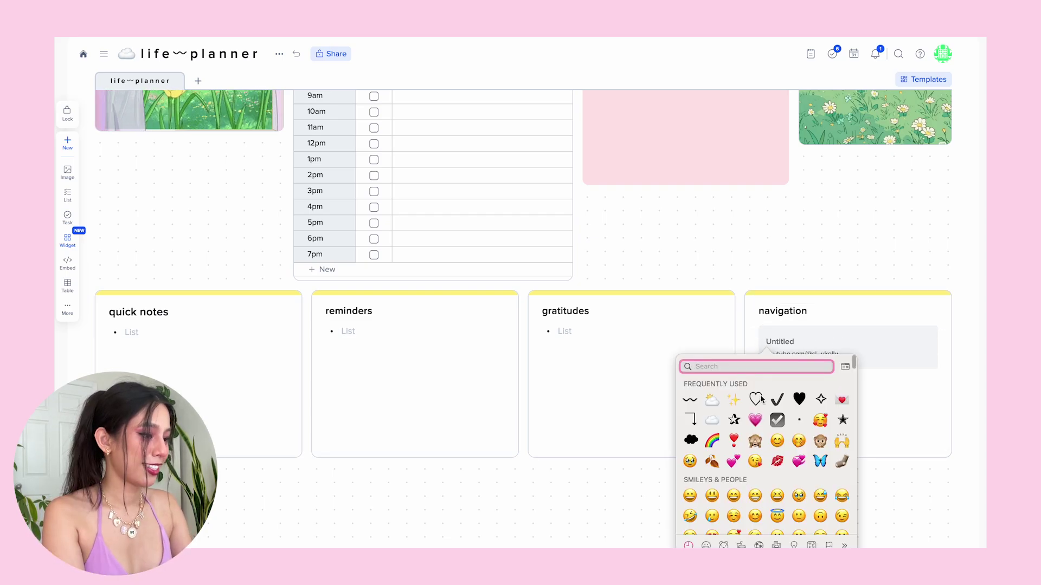
left_click(757, 400)
type("planning inspo")
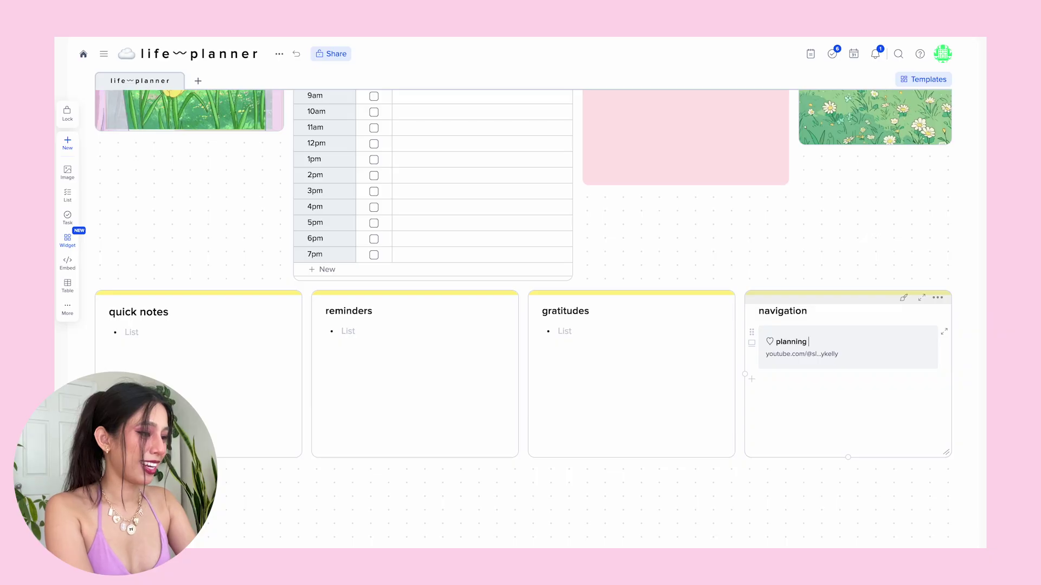
Step: Add a second web bookmark below for mail.google.com/mail/u/0 and title it "check your email!" with a love letter emoji in front
left_click(753, 382)
left_click(799, 111)
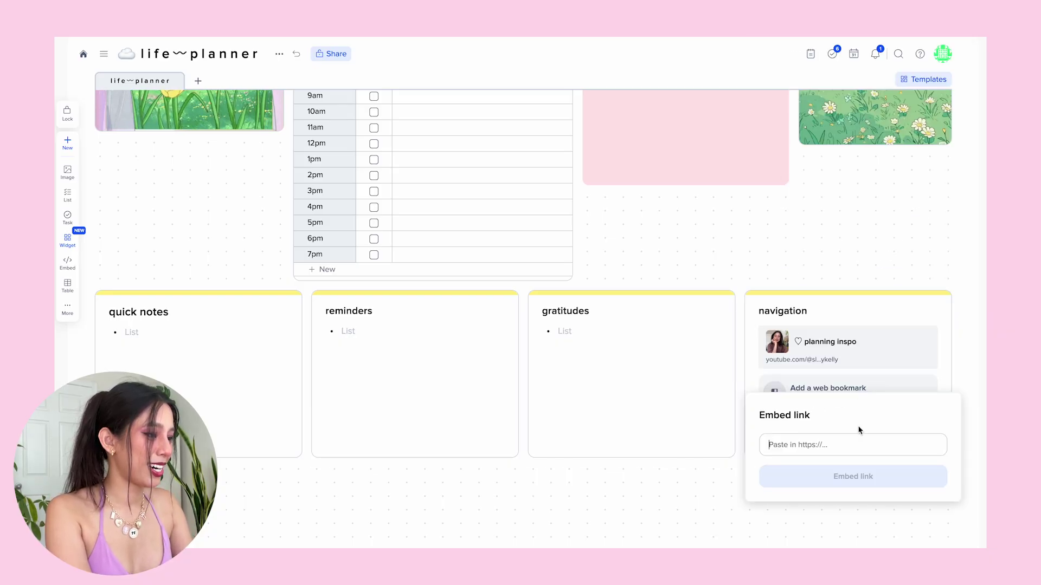
left_click(863, 477)
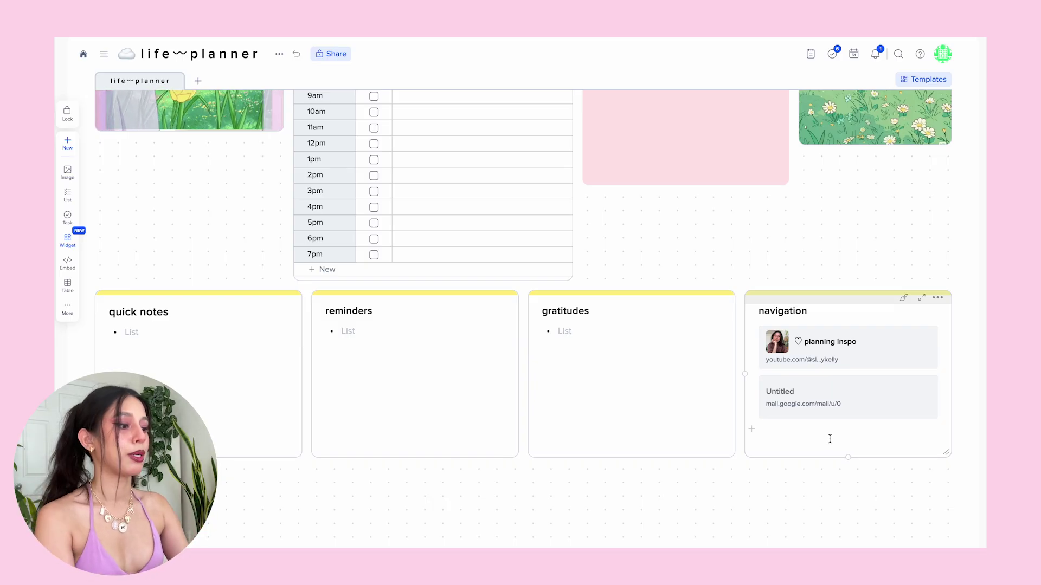
key("ctrl+super+space")
left_click(807, 479)
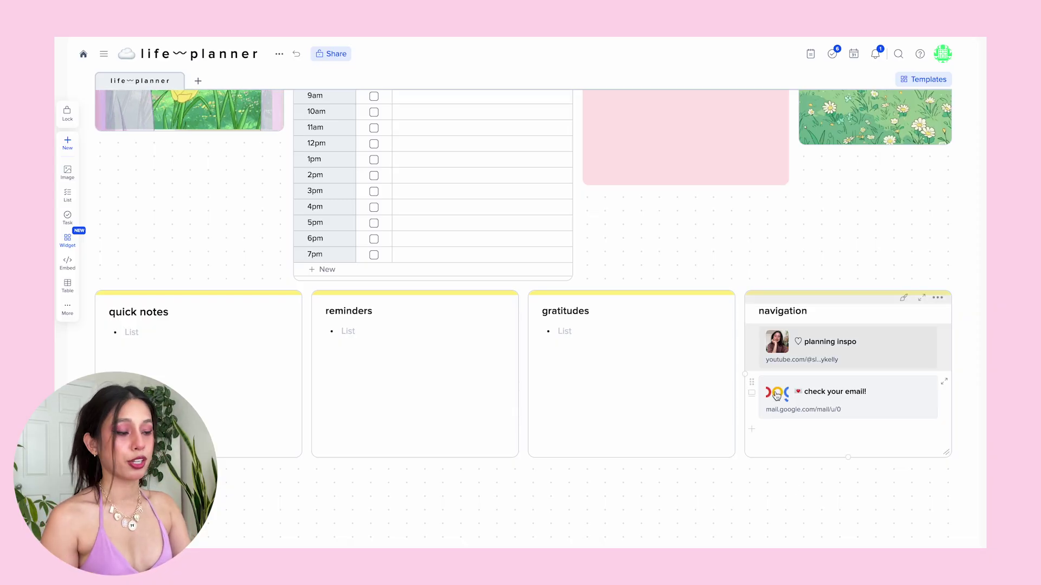
Step: Replace the planning inspo bookmark's thumbnail with the plain brown paper image from an Unsplash search for "paper"
left_click(752, 332)
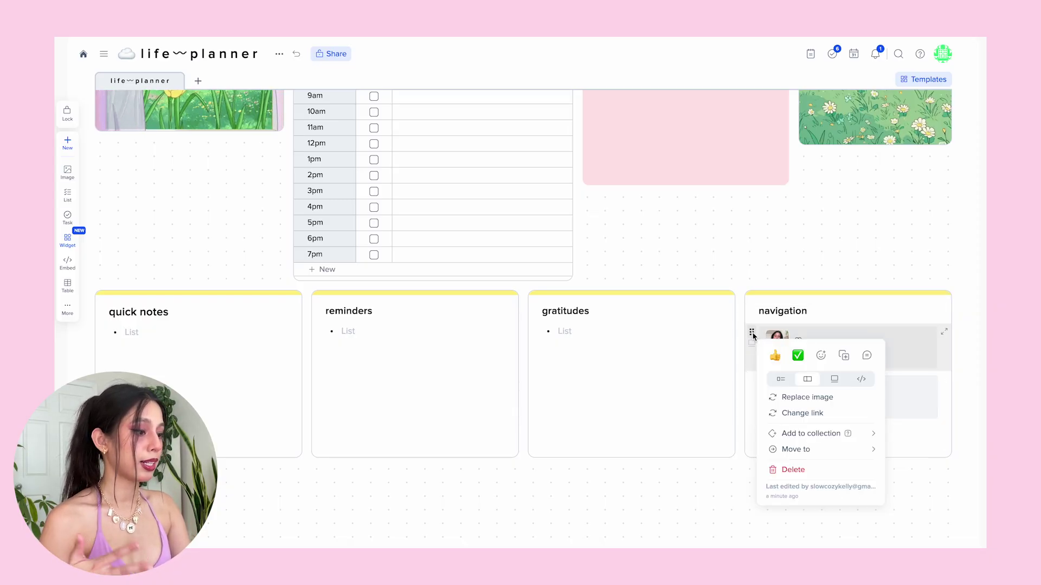
left_click(817, 399)
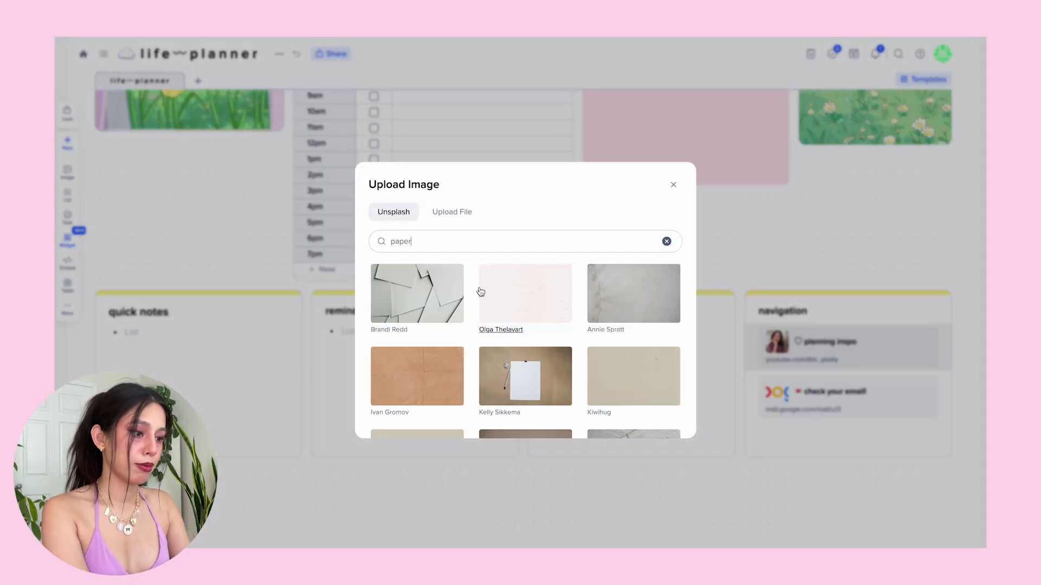
left_click(417, 377)
Step: Replace the email bookmark's thumbnail with a pastel image from an Unsplash search for "mail"
left_click(751, 383)
left_click(807, 447)
left_click(428, 240)
type("mail")
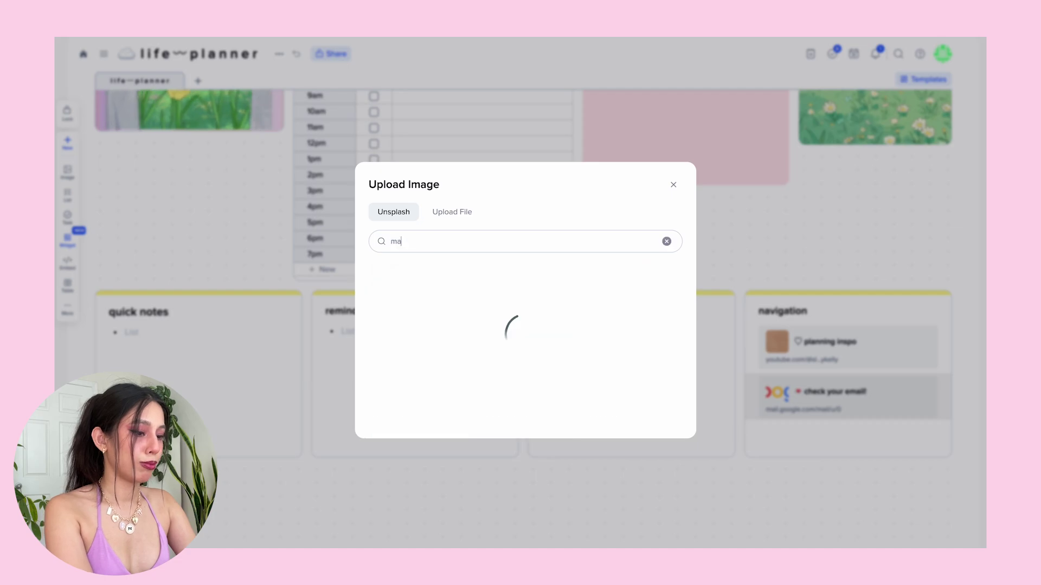
left_click(536, 296)
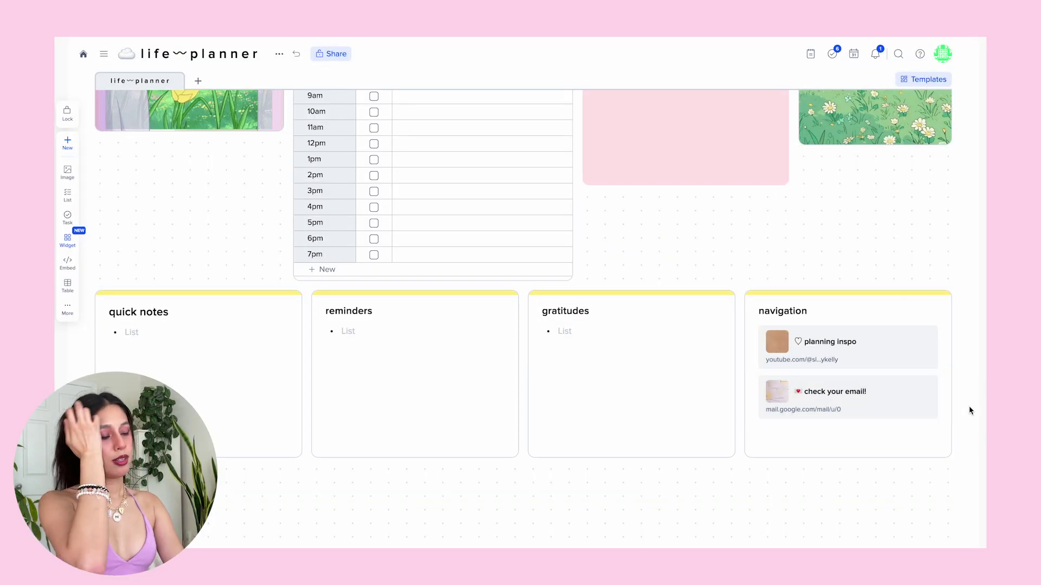
scroll(903, 411, "up", 3)
scroll(948, 295, "down", 1)
scroll(950, 294, "up", 2)
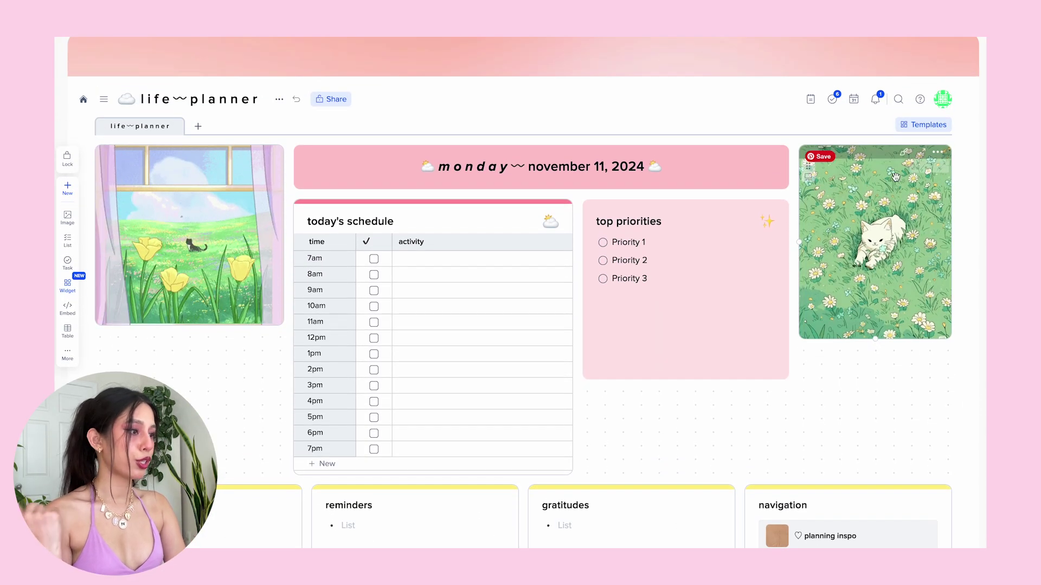
left_click(811, 100)
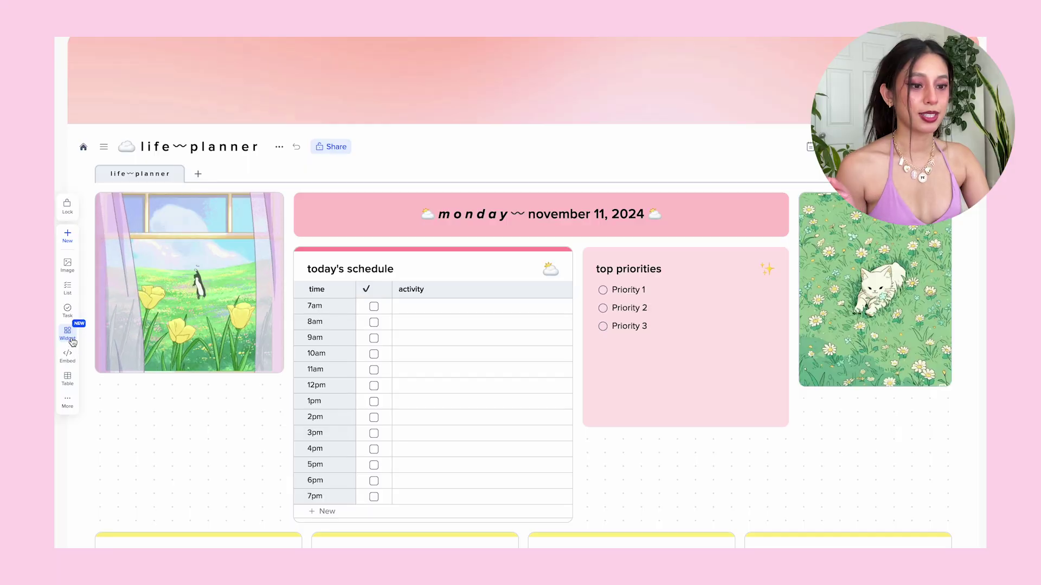
Step: Add the Digital Clock Green widget to the planner page
left_click(68, 340)
scroll(204, 336, "down", 5)
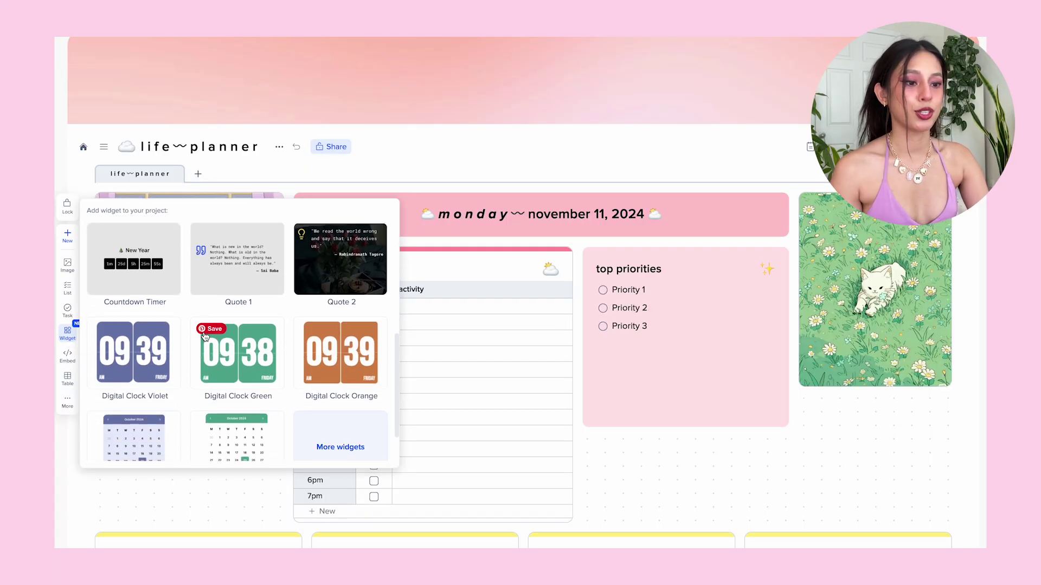
scroll(326, 417, "down", 1)
scroll(237, 392, "up", 1)
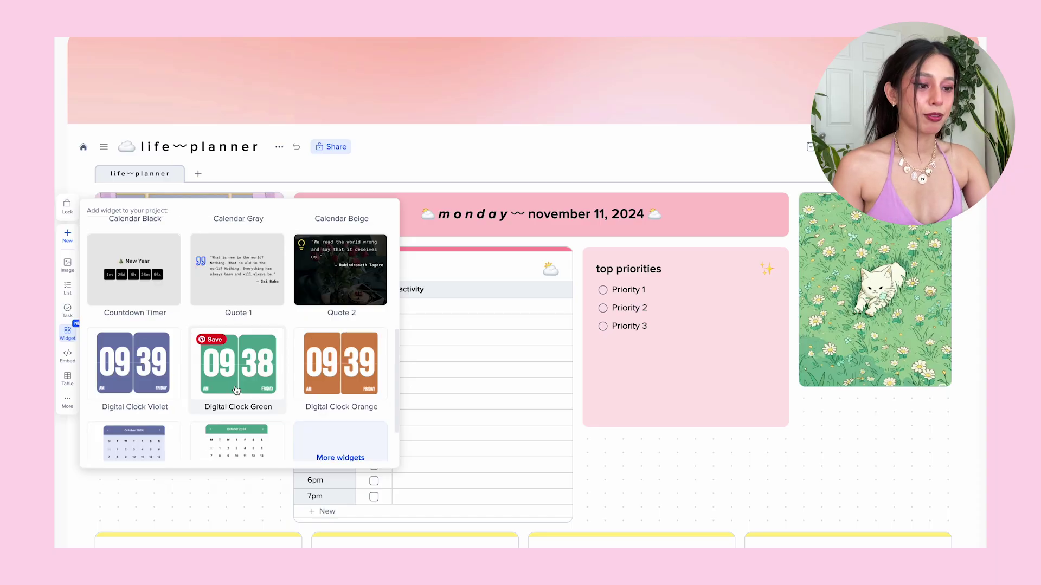
left_click(231, 373)
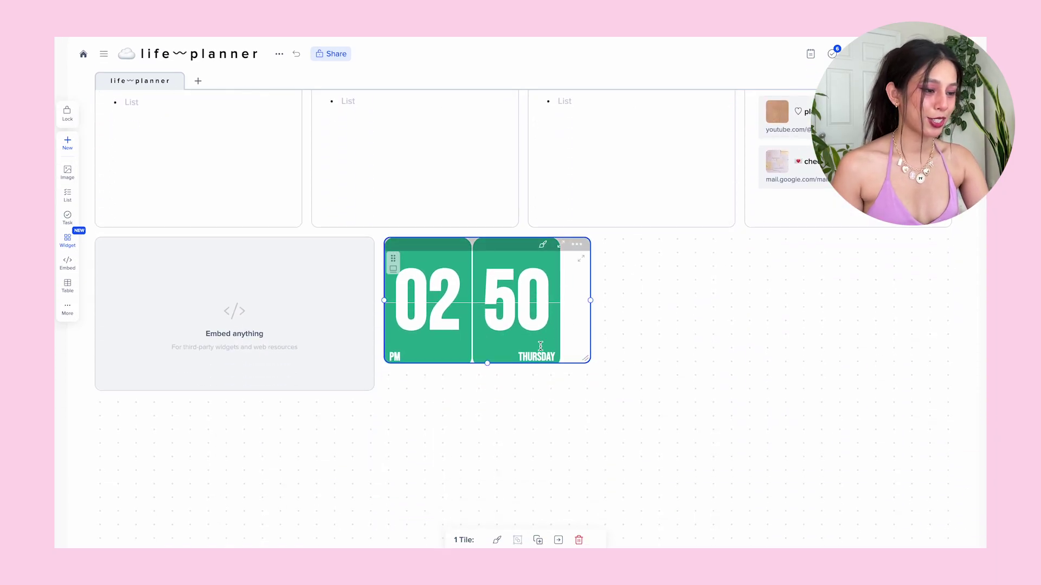
Step: Move the green clock tile below the window picture, beside the schedule, and resize it to 11x10
scroll(541, 346, "up", 4)
scroll(594, 488, "down", 1)
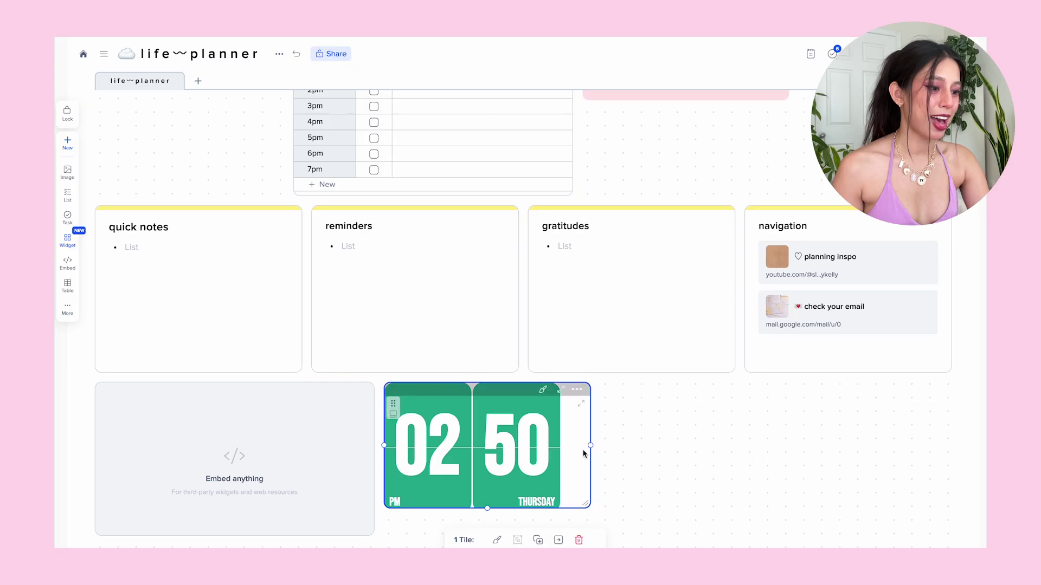
left_click_drag(591, 446, 554, 446)
scroll(554, 445, "up", 1)
left_click_drag(437, 502, 165, 193)
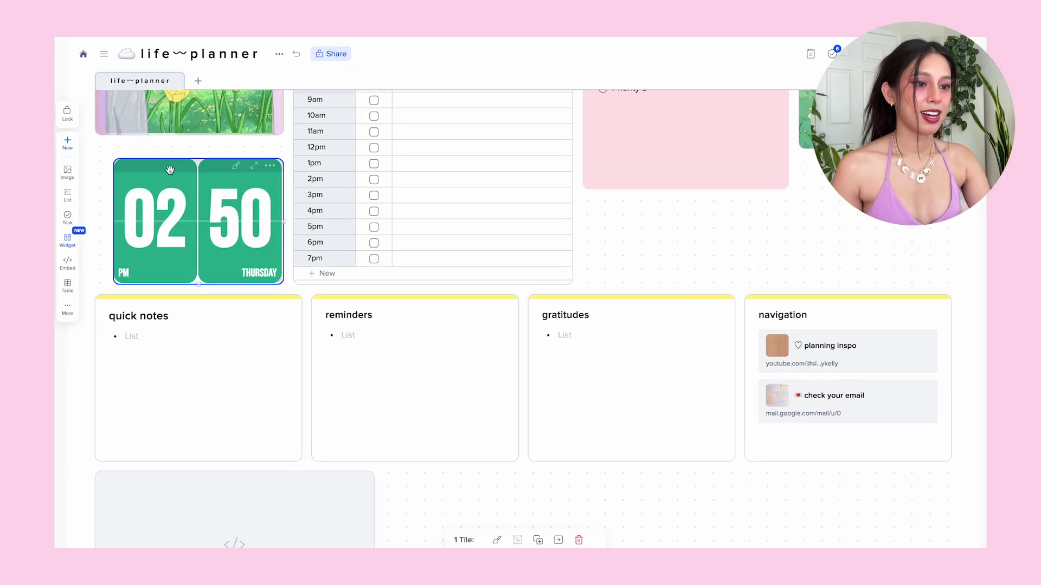
scroll(167, 435, "up", 4)
left_click_drag(167, 435, 115, 408)
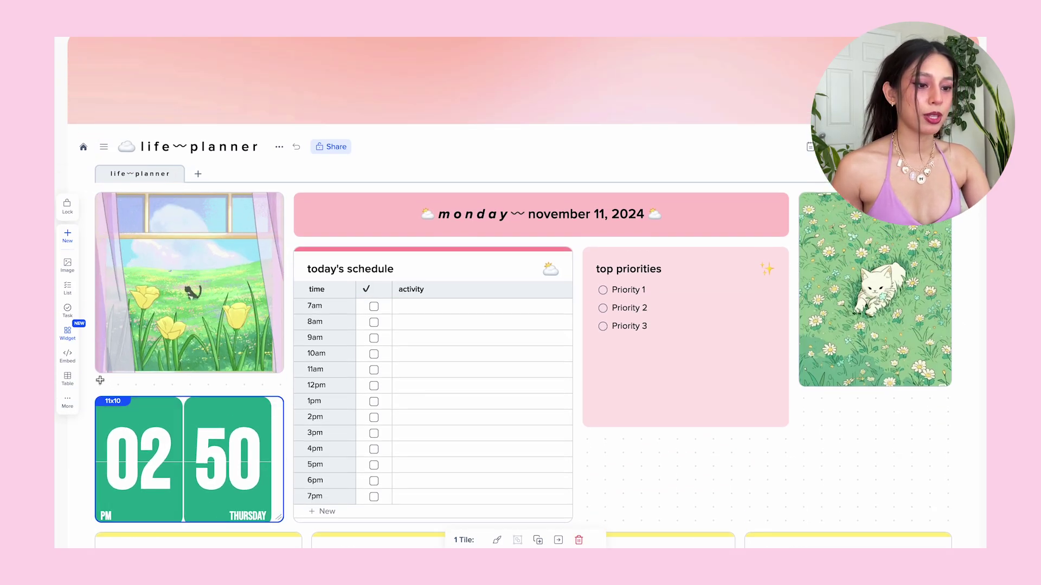
Step: Switch to WidgetBox for more widgets and start customizing its Simple Calendar
left_click(72, 337)
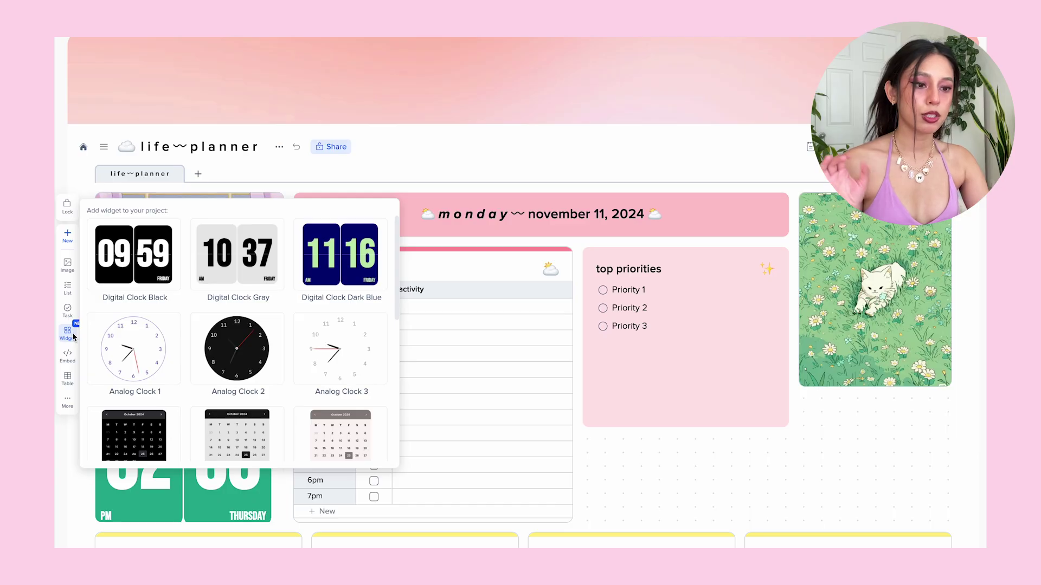
scroll(238, 352, "down", 8)
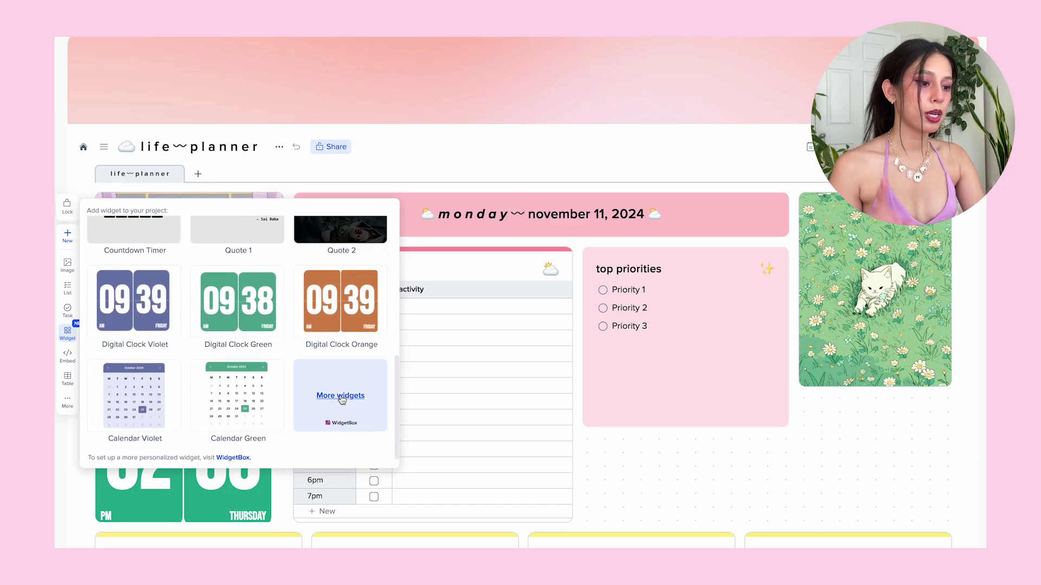
left_click(340, 398)
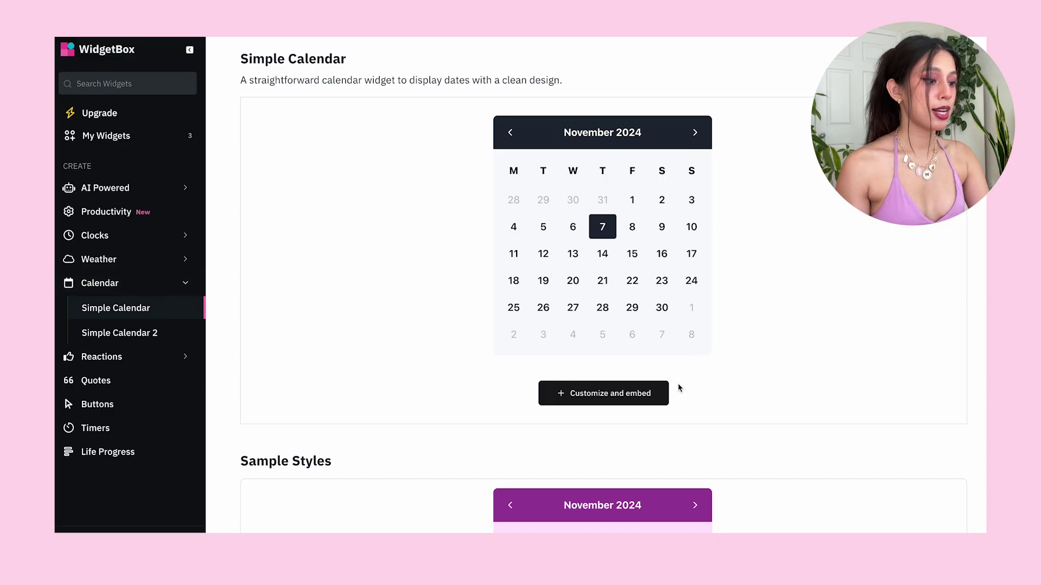
left_click(592, 398)
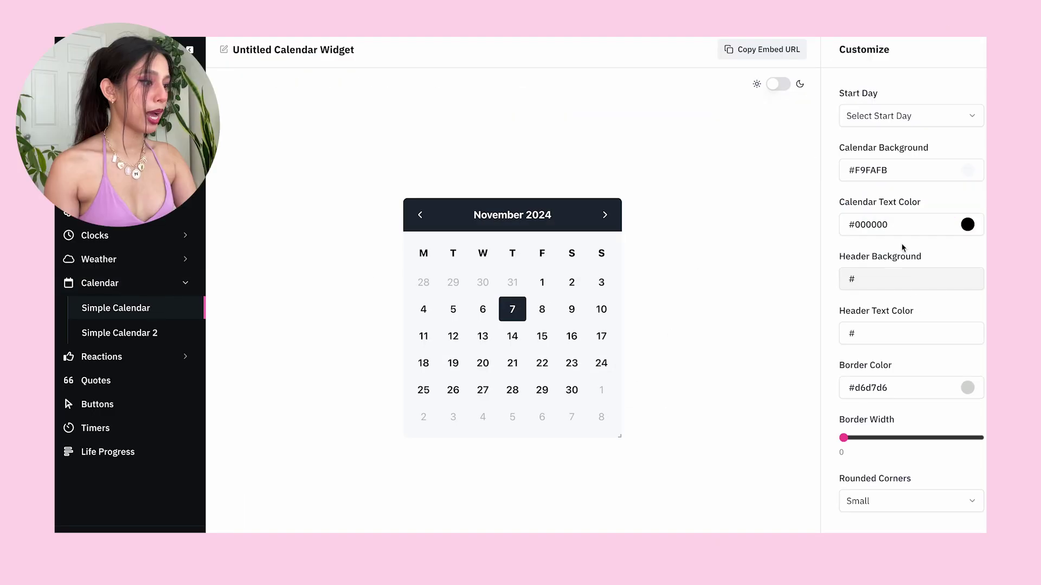
Step: Set the calendar widget's background to the pale yellow #ffffb4
left_click(938, 169)
left_click(882, 268)
left_click(871, 187)
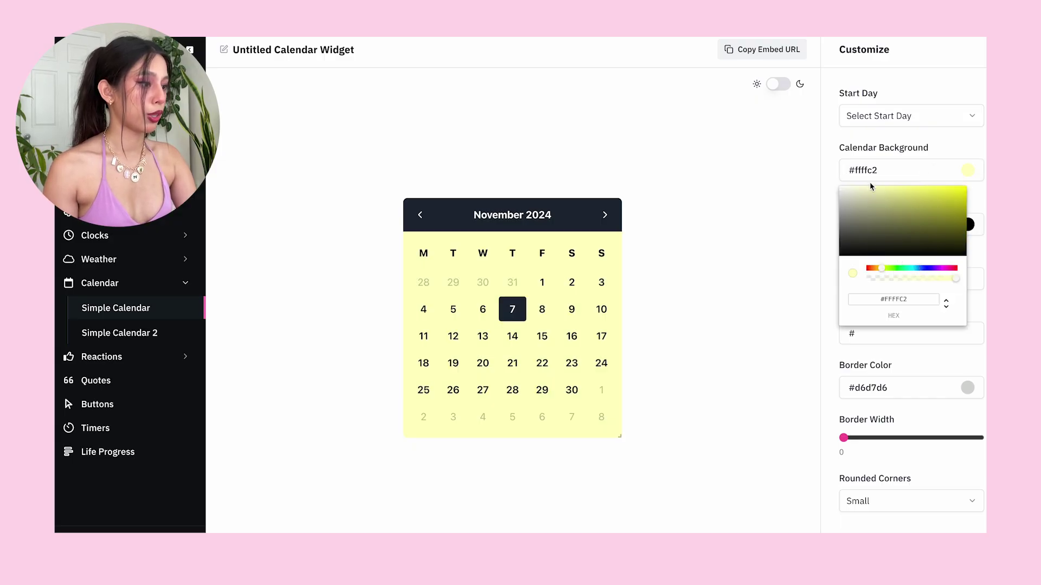
mouse_move(863, 188)
left_mouse_down()
mouse_move(866, 198)
mouse_move(881, 175)
left_mouse_up()
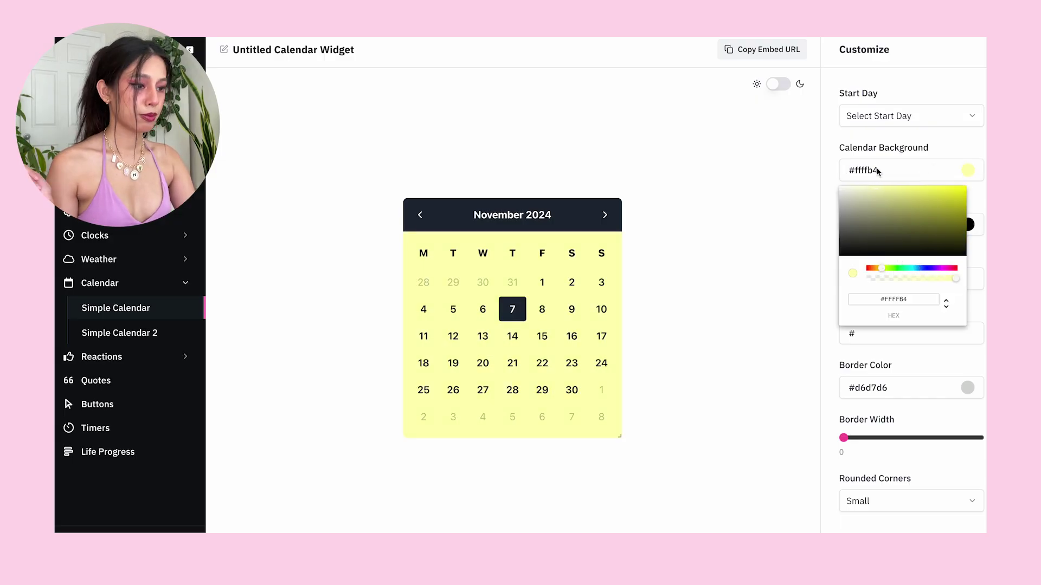
Step: Customize the calendar widget's text and header colors, using the olive shade #adad20
left_click(911, 333)
left_click(899, 278)
left_click(900, 225)
left_click(913, 279)
left_click(944, 267)
left_click(911, 334)
type("#adad20")
left_click(932, 313)
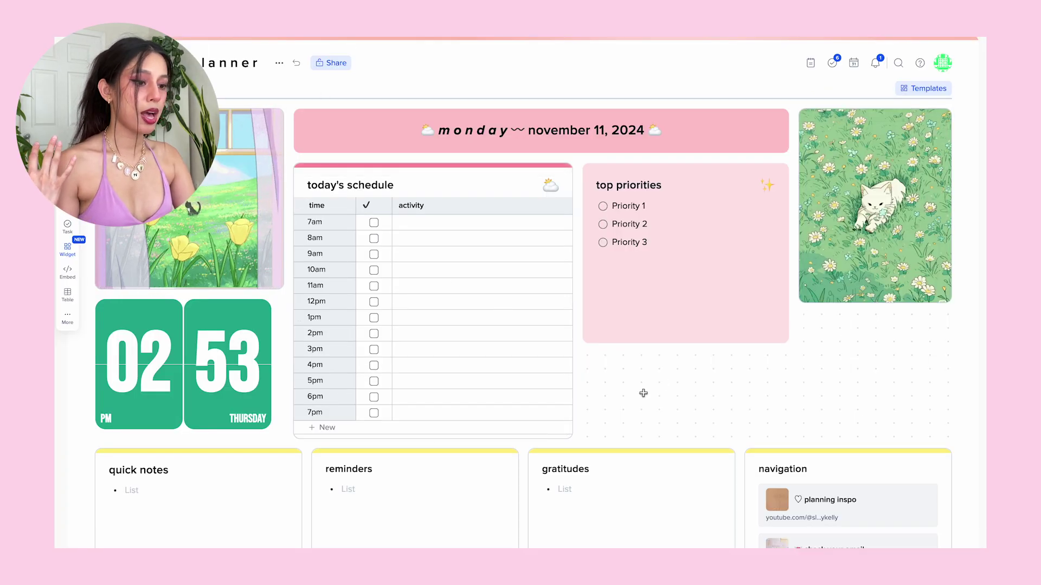
Step: Embed the customized calendar widget in the planner using its copied link
left_click(70, 276)
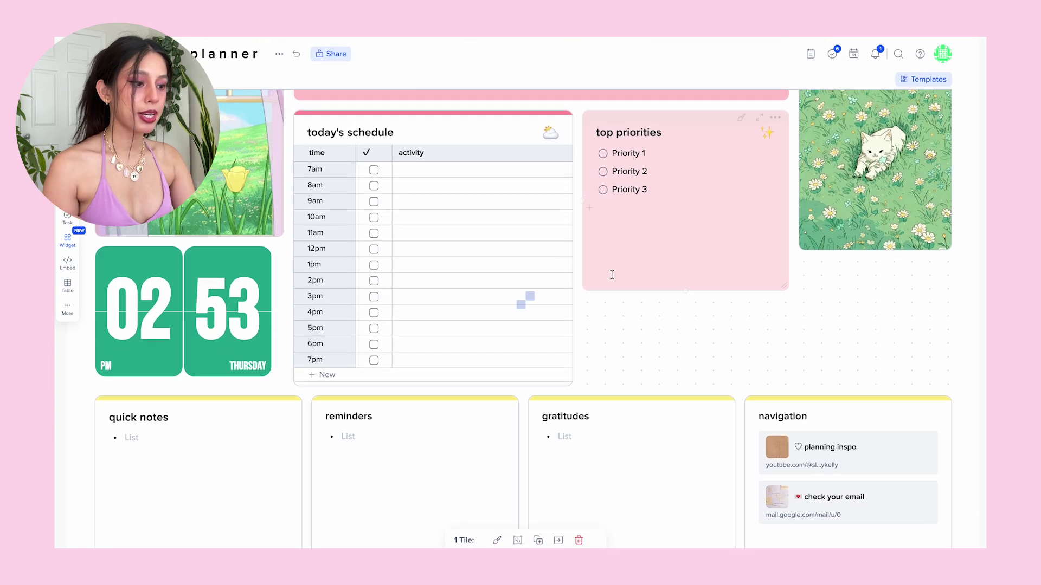
left_click(248, 309)
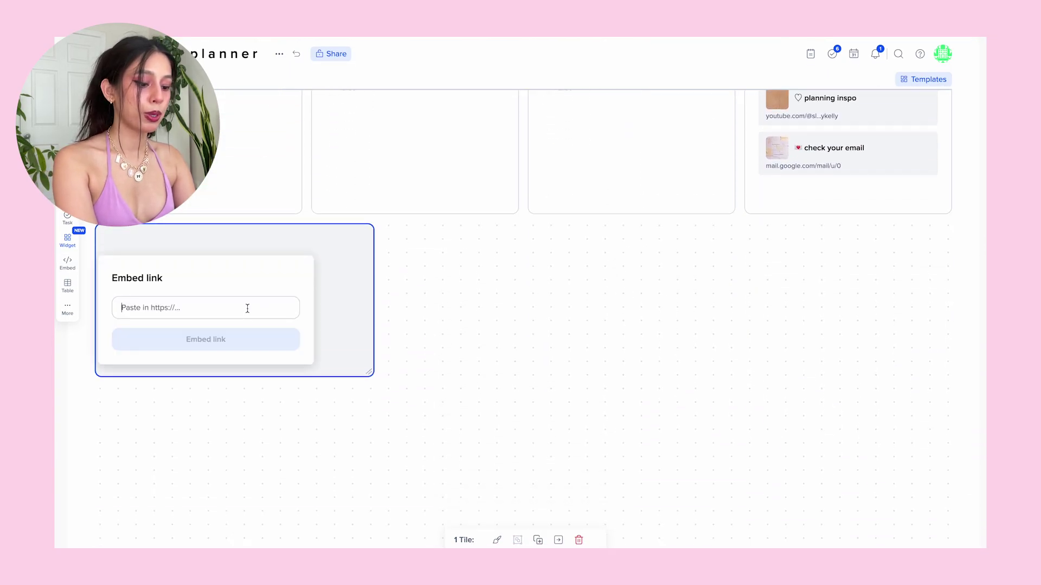
key("ctrl+v")
left_click(242, 340)
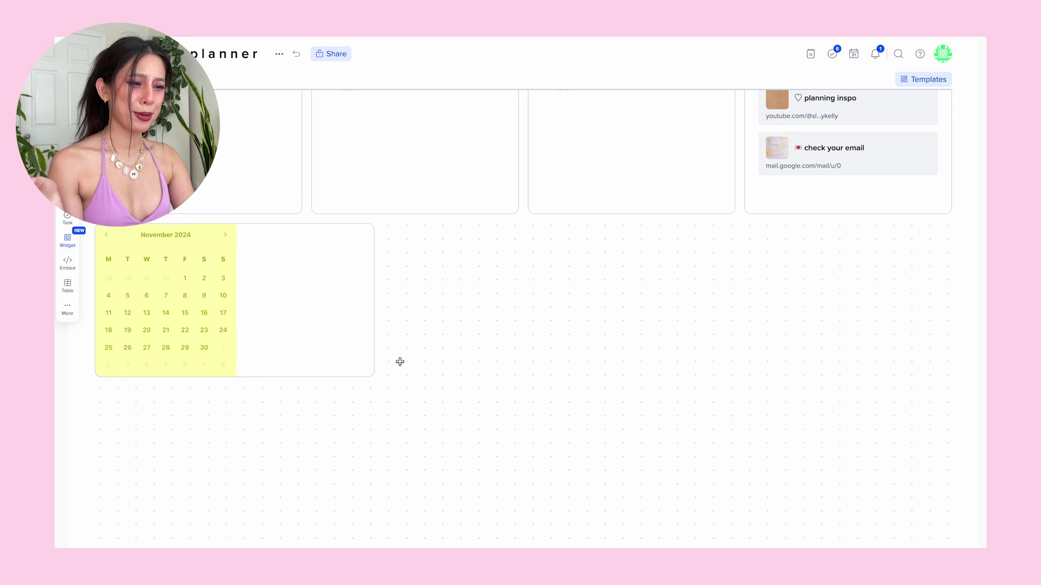
Step: Resize the yellow calendar tile to fit the widget and place it above the cat picture, beside the date banner
left_click_drag(370, 372, 335, 388)
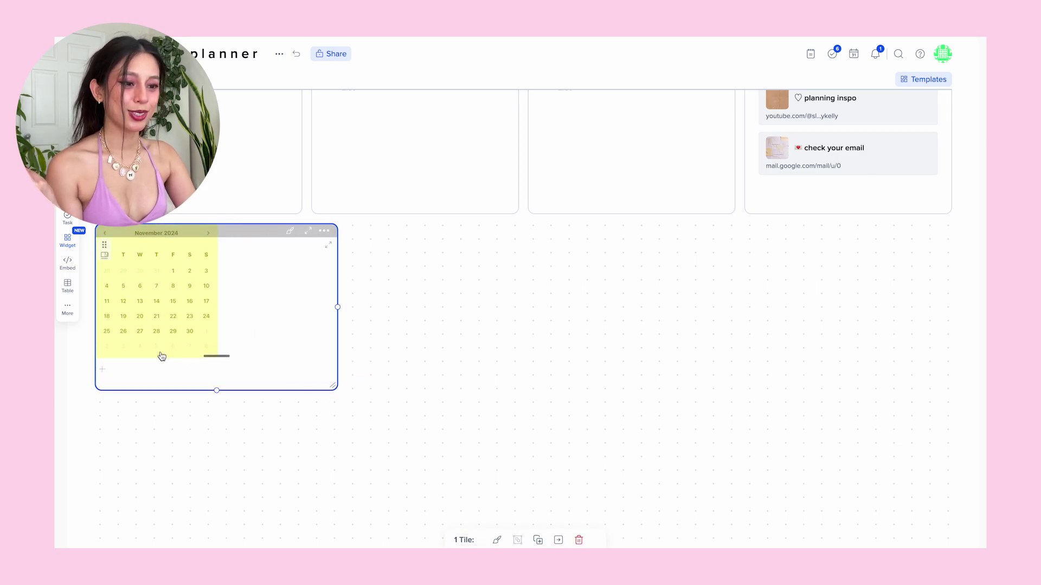
left_click_drag(222, 359, 244, 509)
left_click_drag(337, 510, 269, 390)
left_click_drag(148, 231, 808, 267)
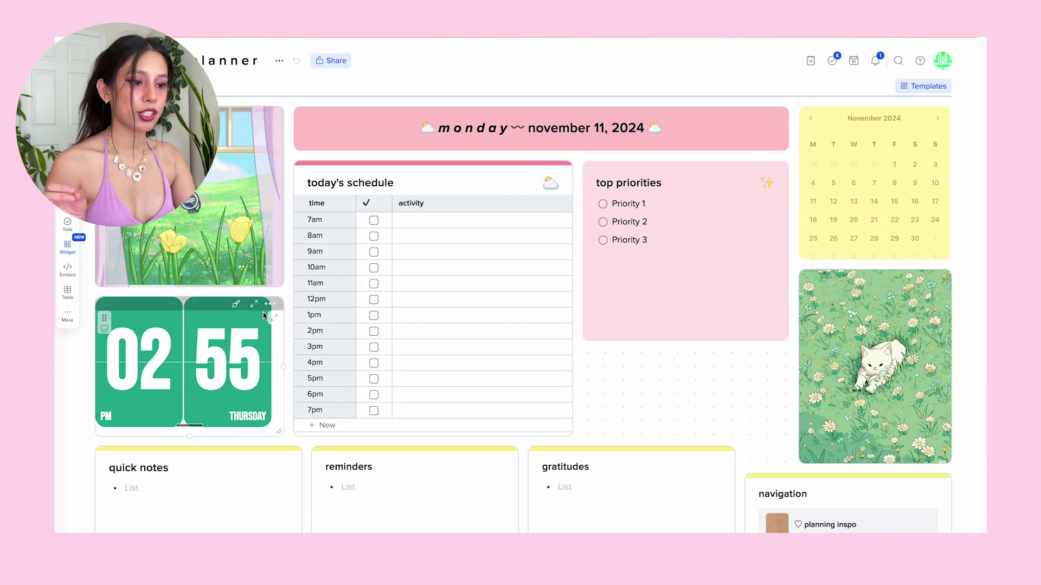
Step: Delete the green clock tile from the planner and open the Digital Clock widget in WidgetBox
left_click(269, 305)
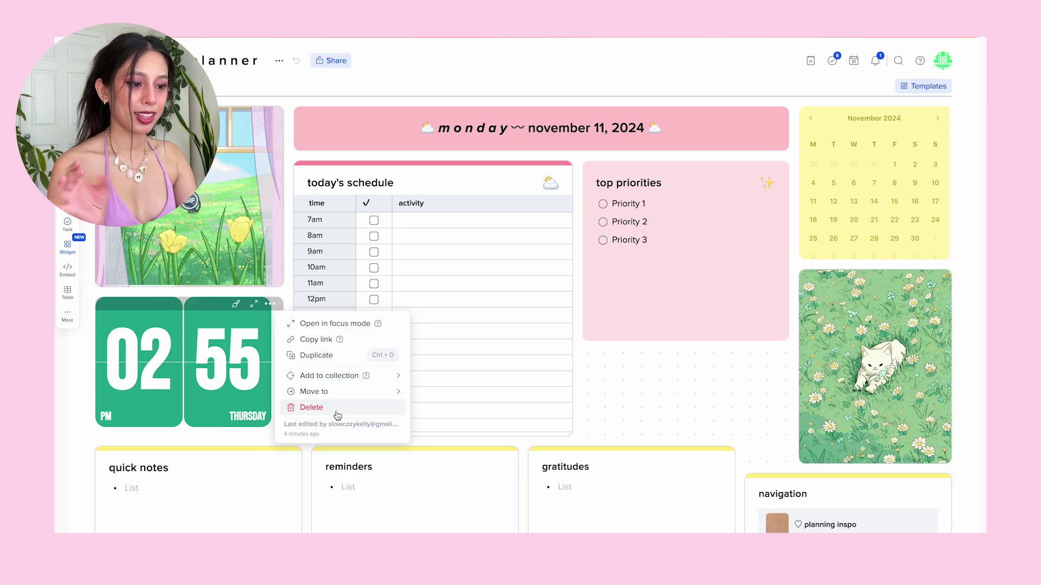
left_click(311, 408)
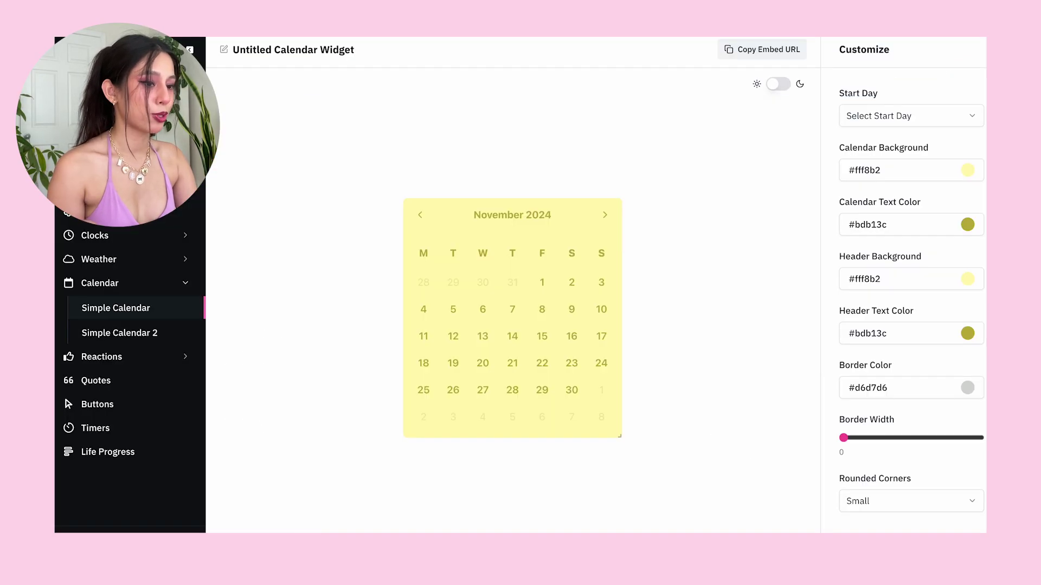
left_click(89, 236)
left_click(108, 286)
Step: Customize the Digital Clock with a pink background and rounded corners, and embed it in the planner
left_click(569, 321)
left_click(911, 170)
left_click(905, 115)
left_click(861, 139)
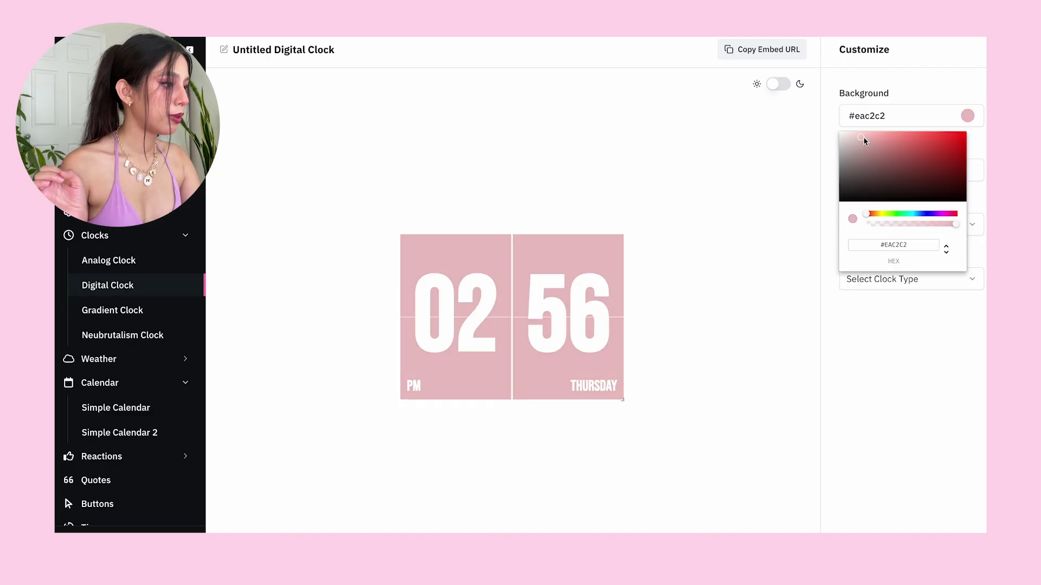
left_click(888, 415)
left_click(890, 227)
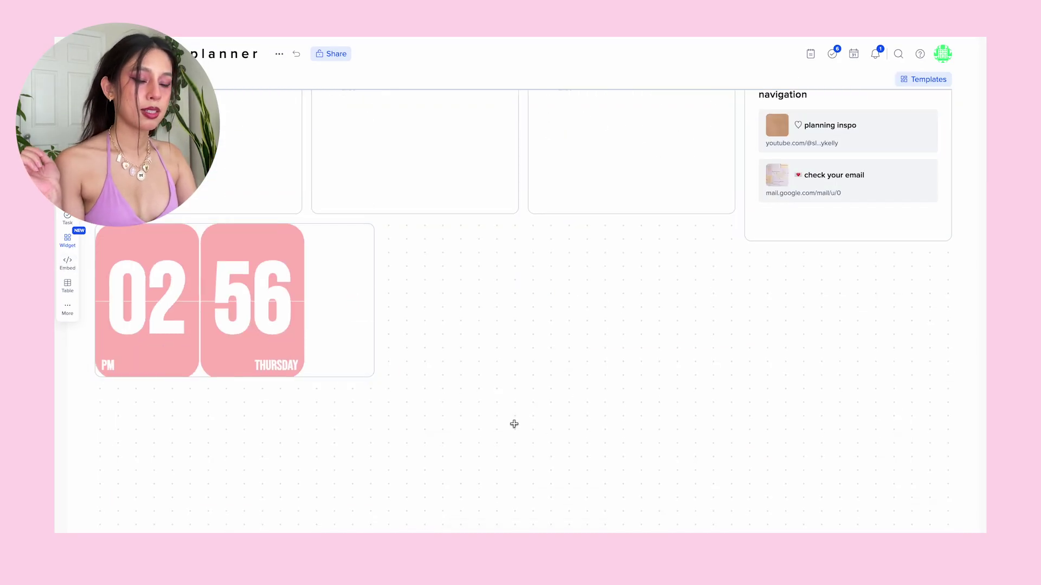
Step: Resize the pink clock tile and place it below the window picture, beside the schedule
scroll(513, 423, "up", 3)
left_click_drag(374, 480, 291, 400)
scroll(286, 482, "down", 2)
scroll(286, 481, "up", 4)
scroll(605, 426, "down", 3)
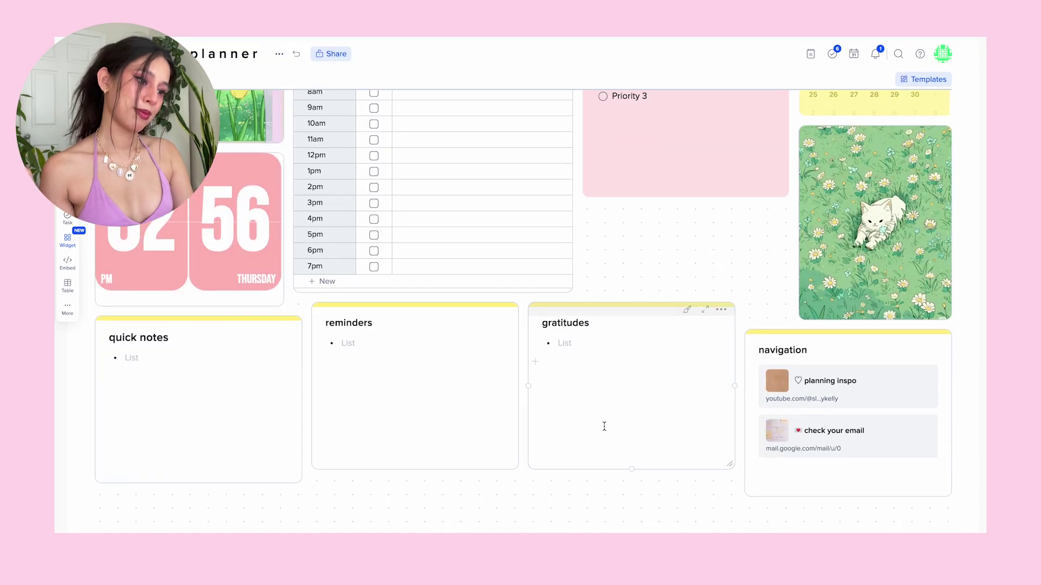
scroll(702, 307, "up", 2)
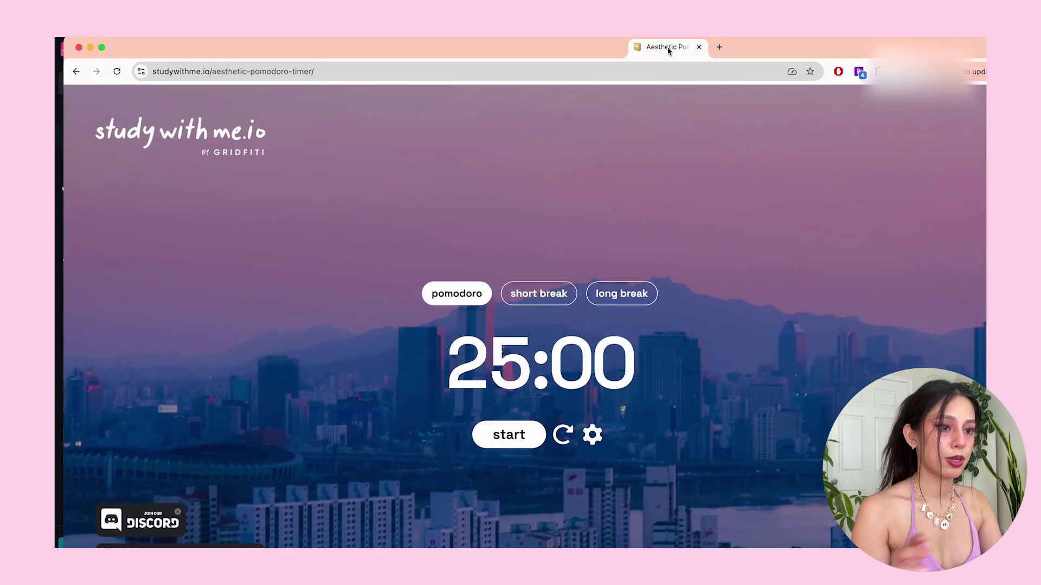
Step: Embed the studywithme.io aesthetic pomodoro timer in the planner by its page link and fit it below the top priorities tile
left_click(620, 67)
key("ctrl+c")
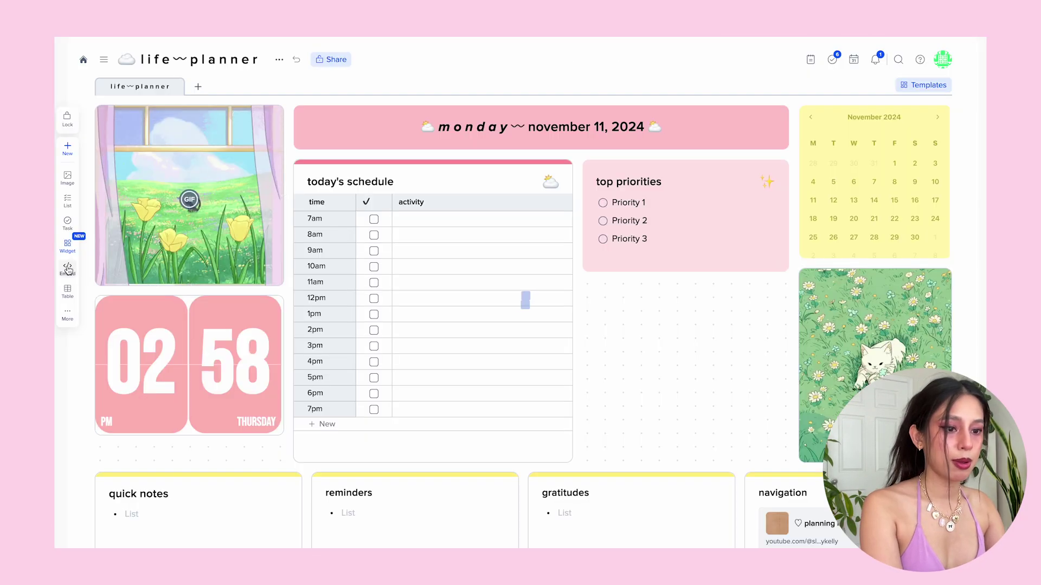
left_click(67, 268)
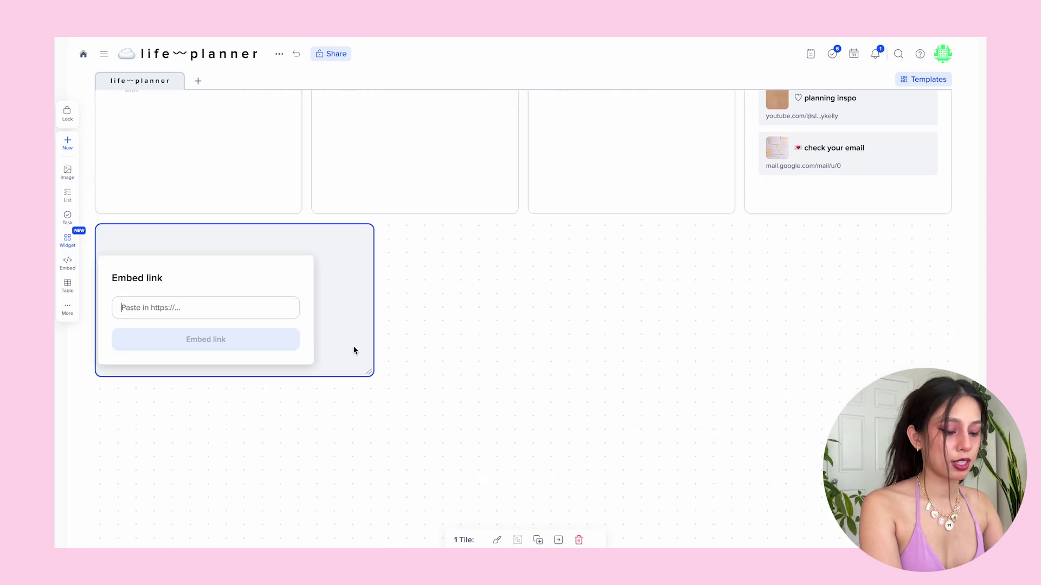
key("ctrl+v")
left_click(230, 341)
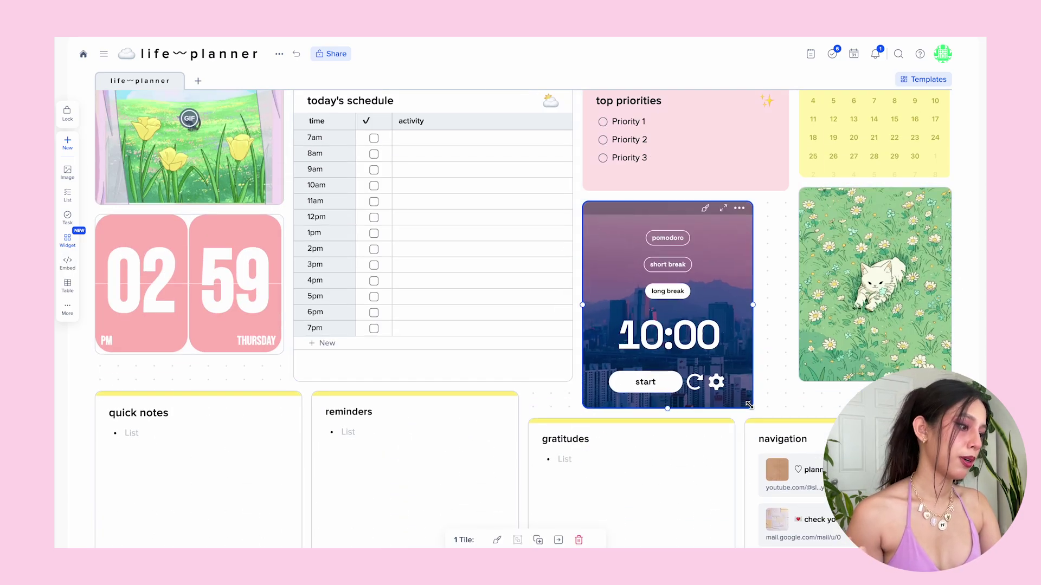
scroll(974, 359, "up", 5)
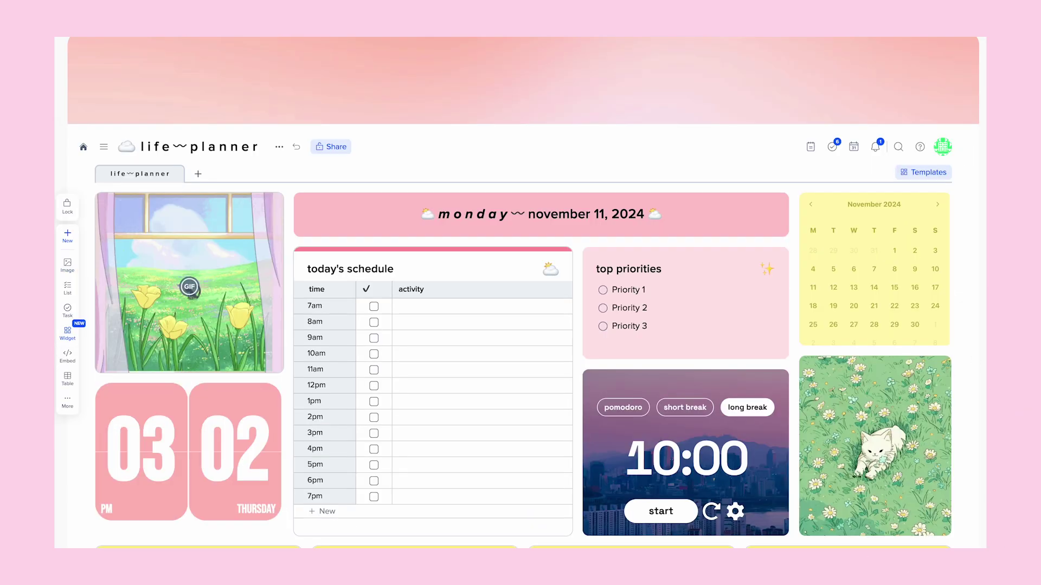
Step: Look over the planner dashboard from the header down to the note and navigation tiles
scroll(518, 330, "down", 3)
scroll(517, 293, "down", 2)
scroll(517, 293, "up", 4)
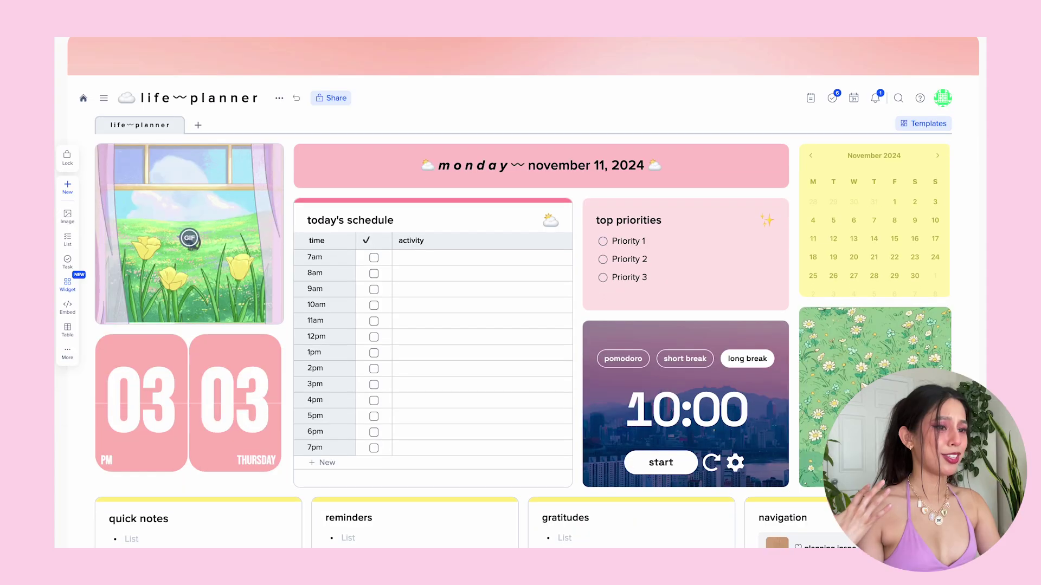
scroll(518, 293, "down", 1)
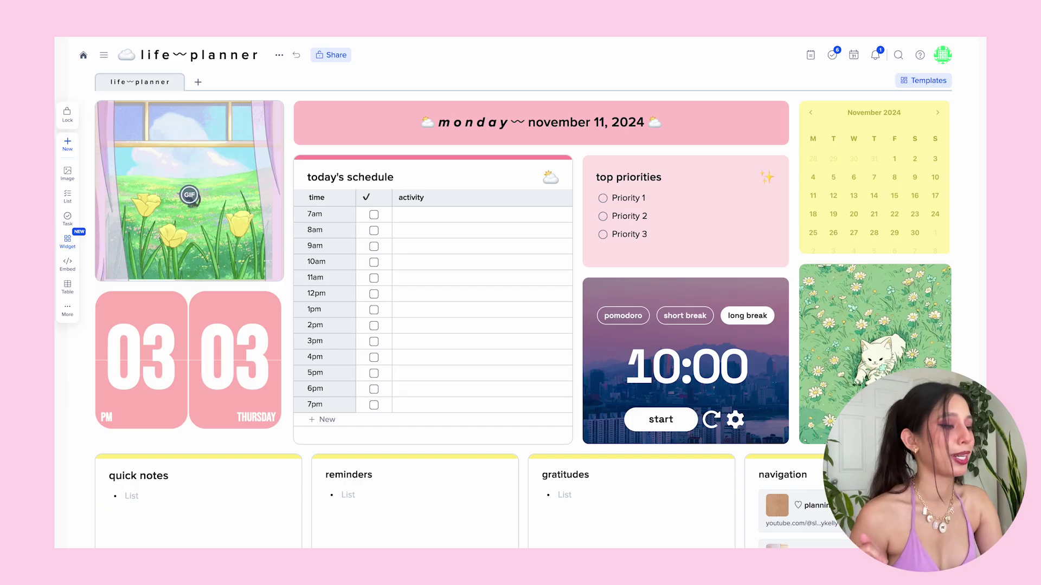
scroll(504, 293, "down", 3)
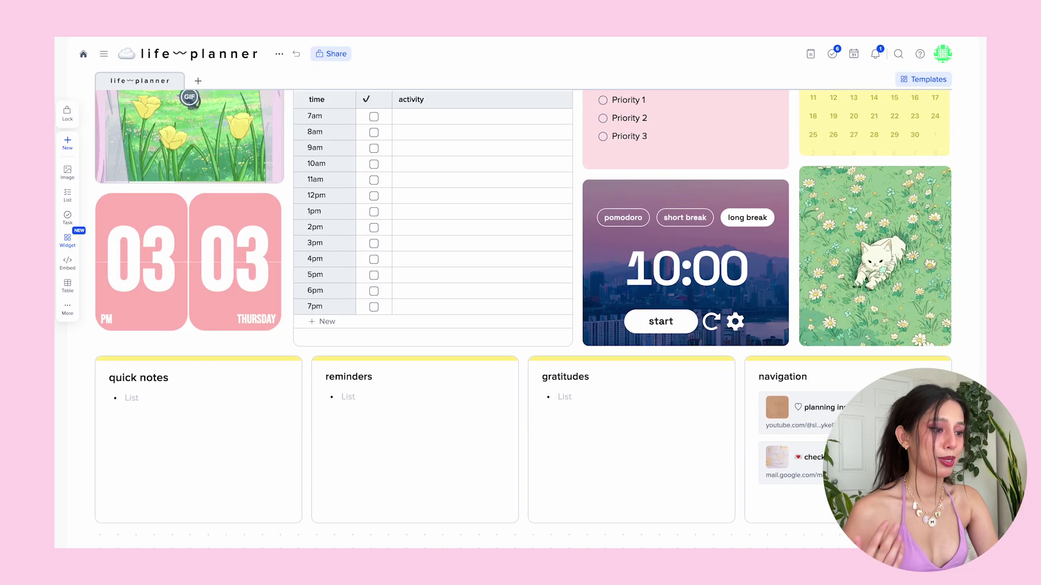
scroll(520, 293, "up", 4)
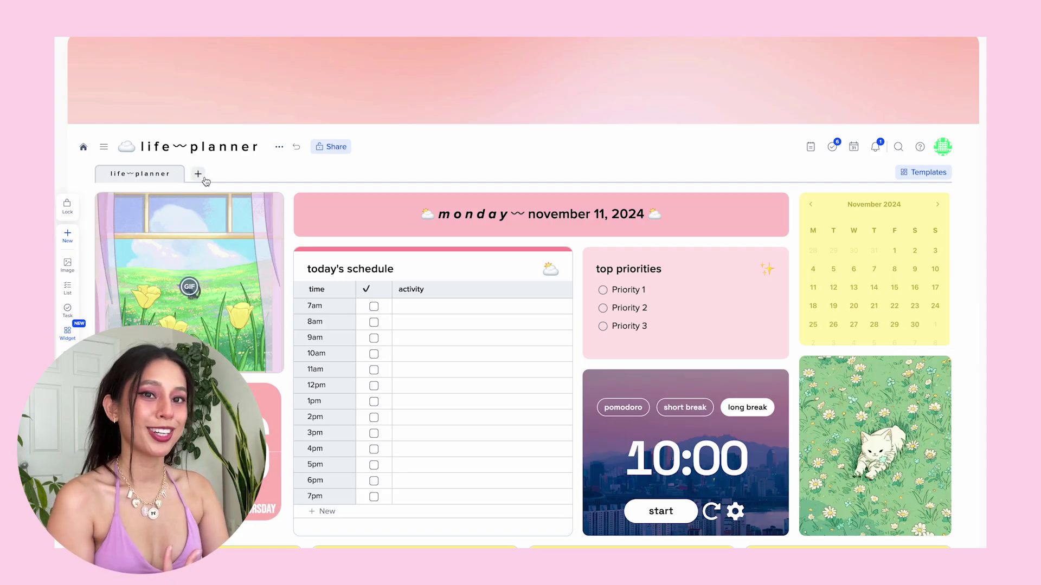
Step: Rename the planner's page tab as homepage
double_click(142, 173)
type("homepage")
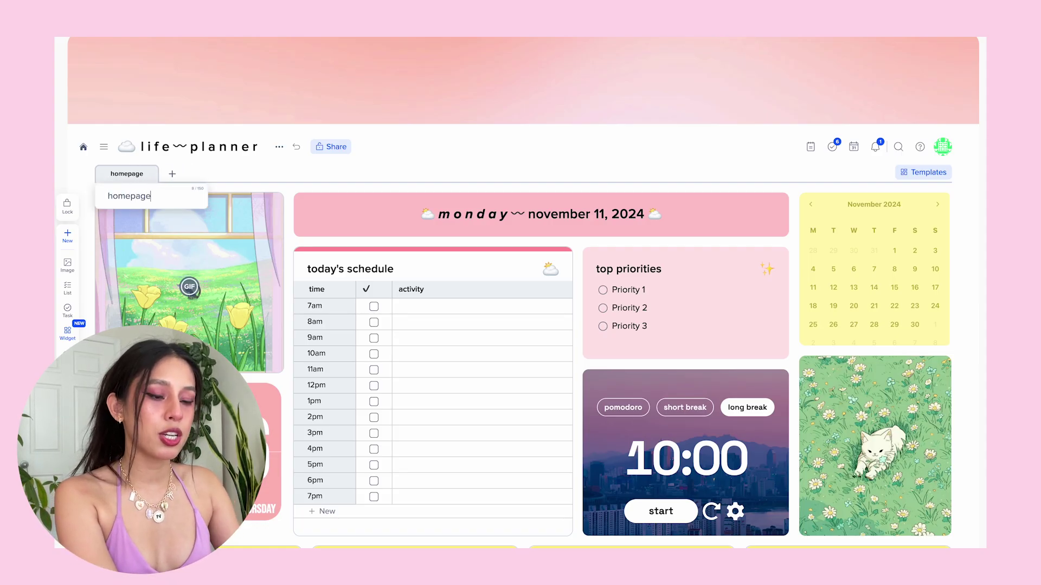
key("Return")
Step: Check the options for adding a page and browse the template gallery's Personal Life templates for Goals Setting
left_click(172, 174)
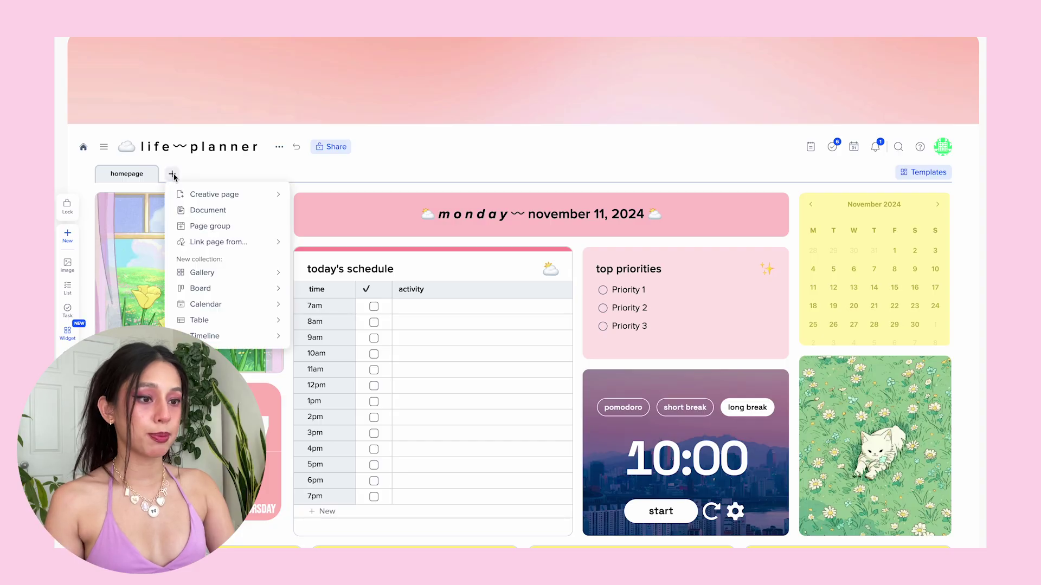
mouse_move(190, 193)
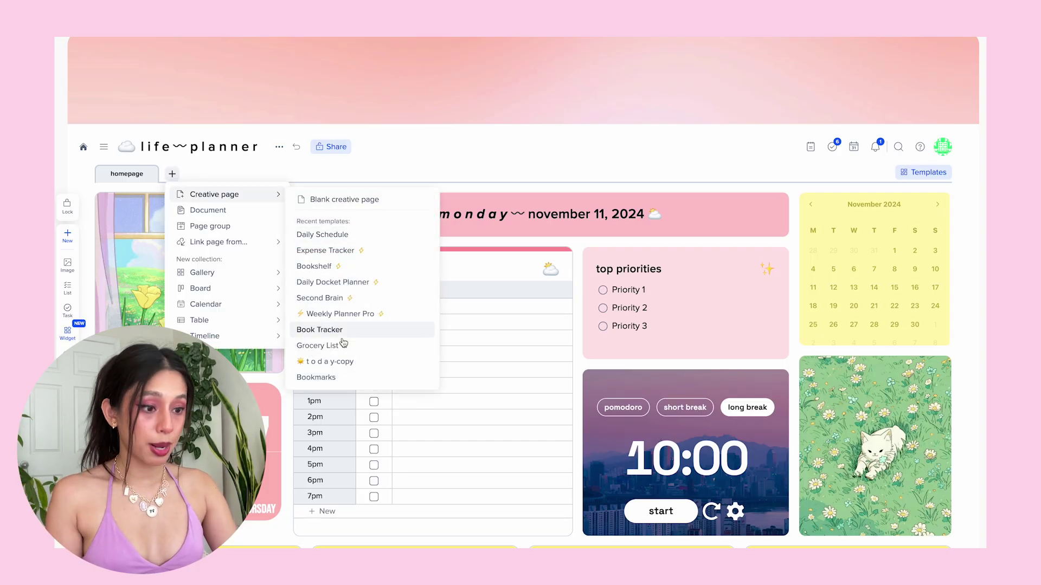
left_click(930, 176)
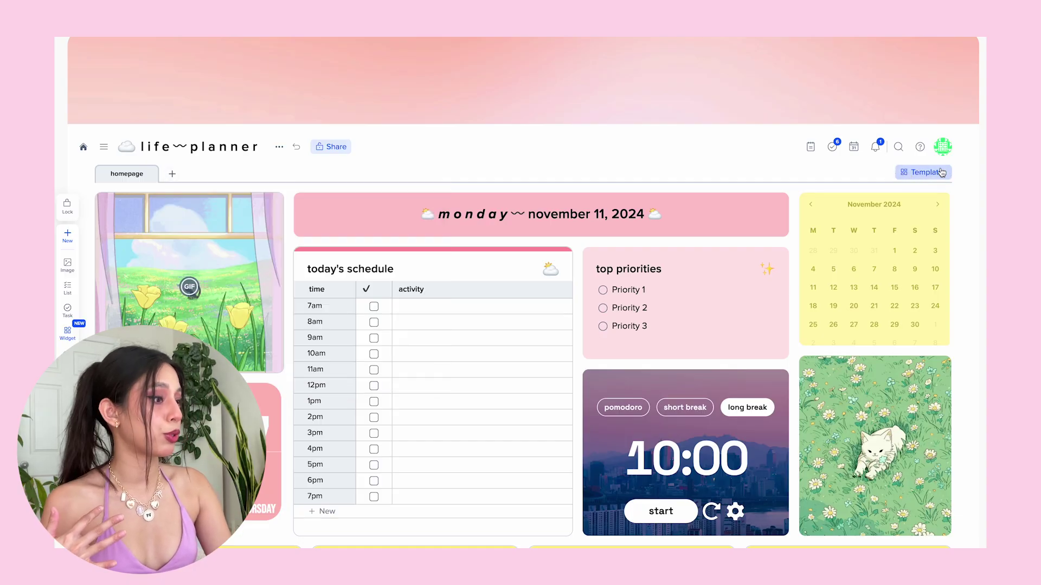
left_click(942, 173)
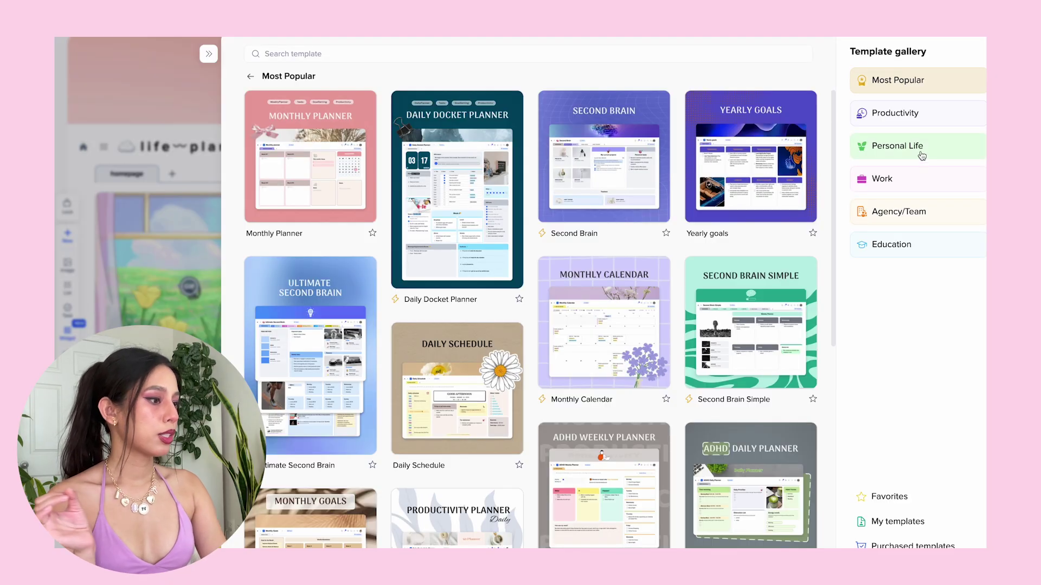
left_click(922, 154)
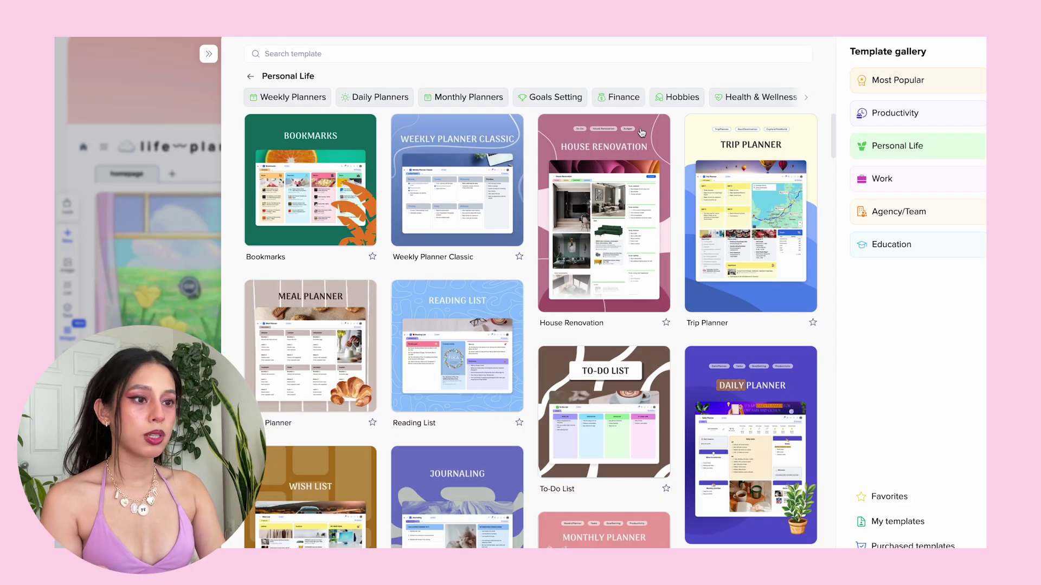
left_click(558, 101)
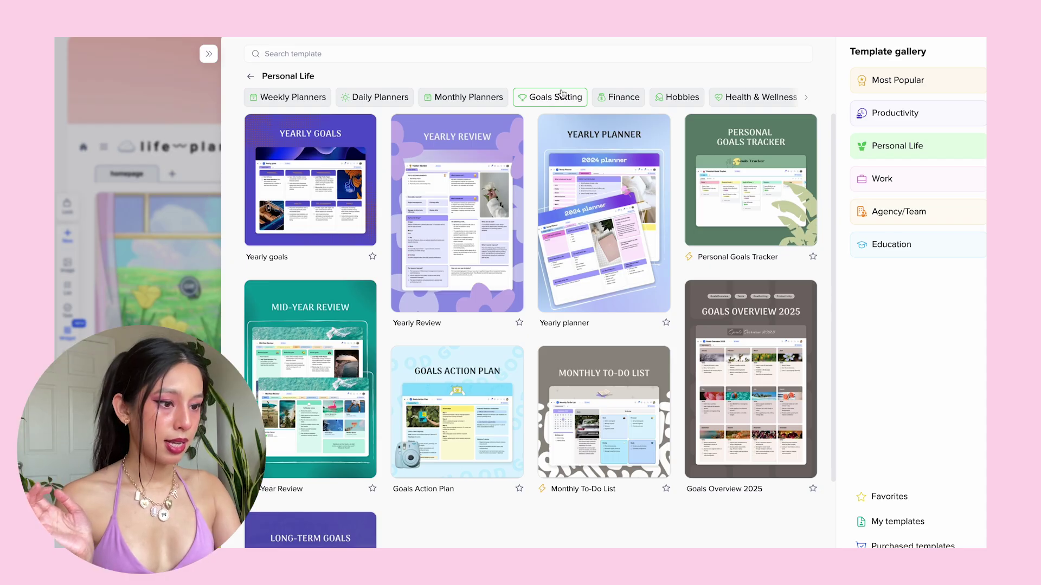
Step: Choose the Yearly planner template and add it to the existing project
scroll(608, 379, "down", 2)
scroll(608, 381, "up", 2)
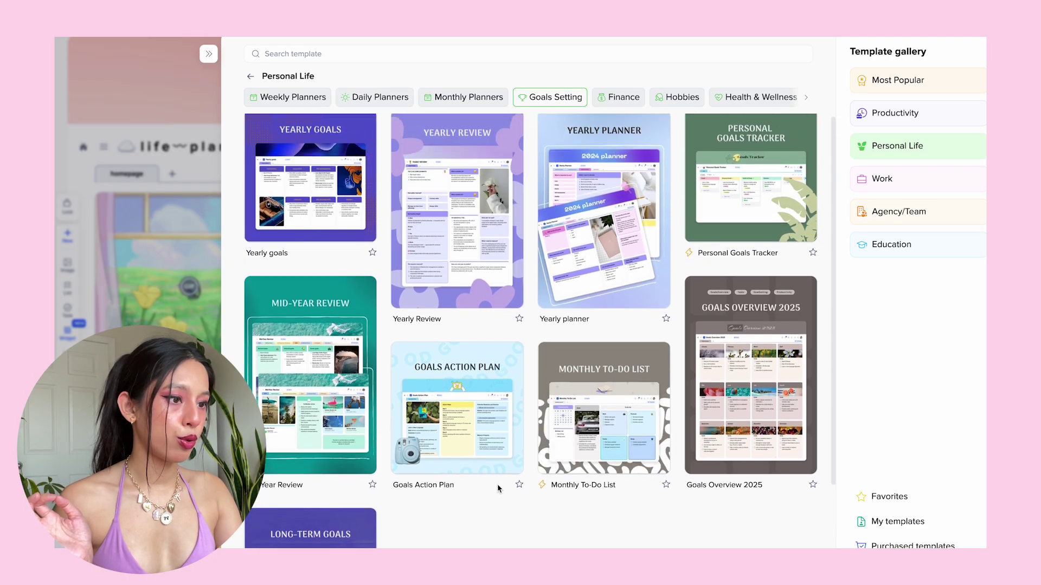
left_click(623, 260)
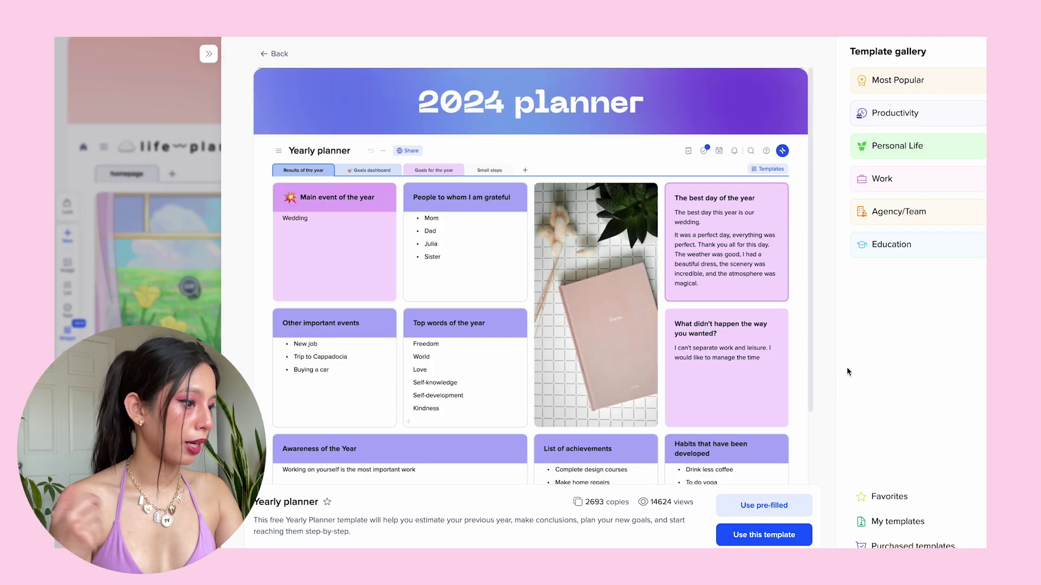
left_click(763, 539)
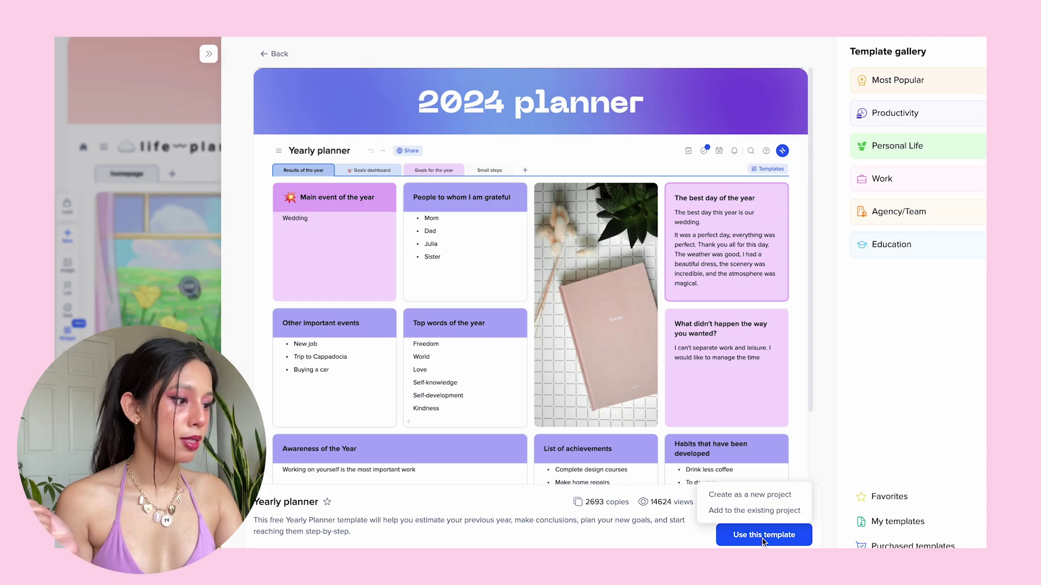
left_click(758, 510)
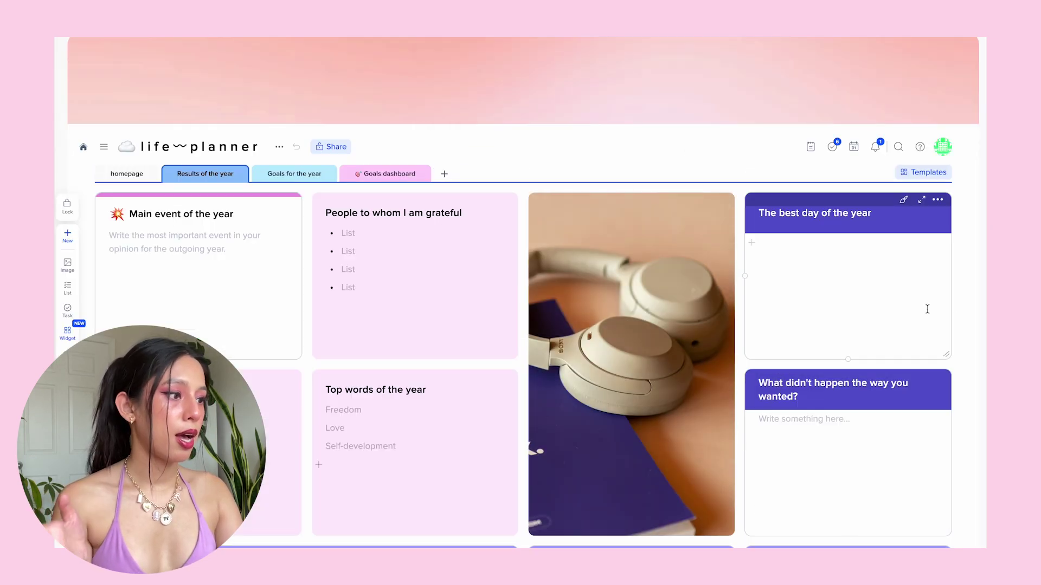
Step: Look through the added Results of the year, Goals for the year and Goals dashboard pages
scroll(487, 255, "down", 2)
scroll(487, 256, "up", 2)
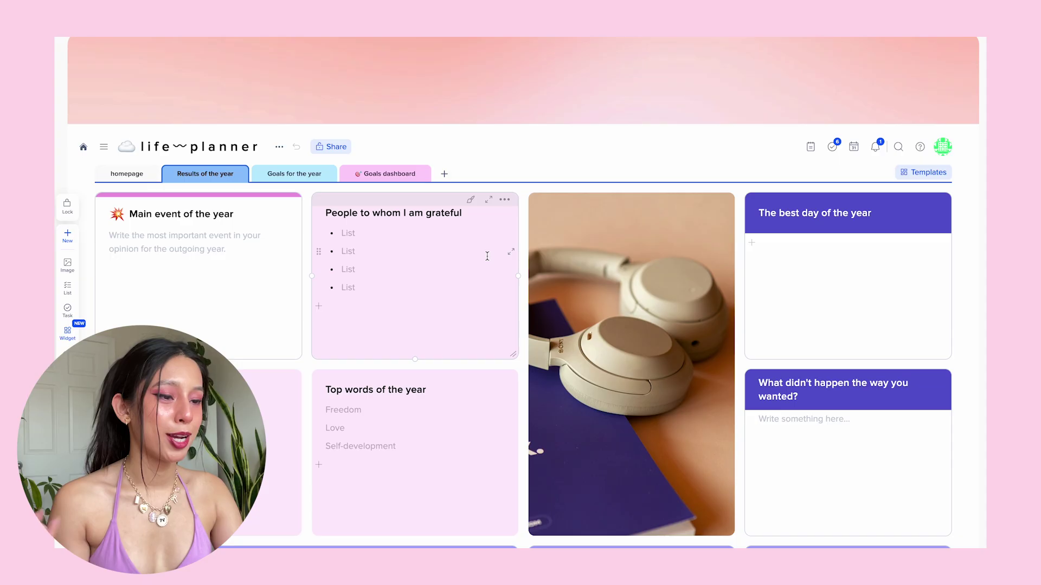
left_click(284, 181)
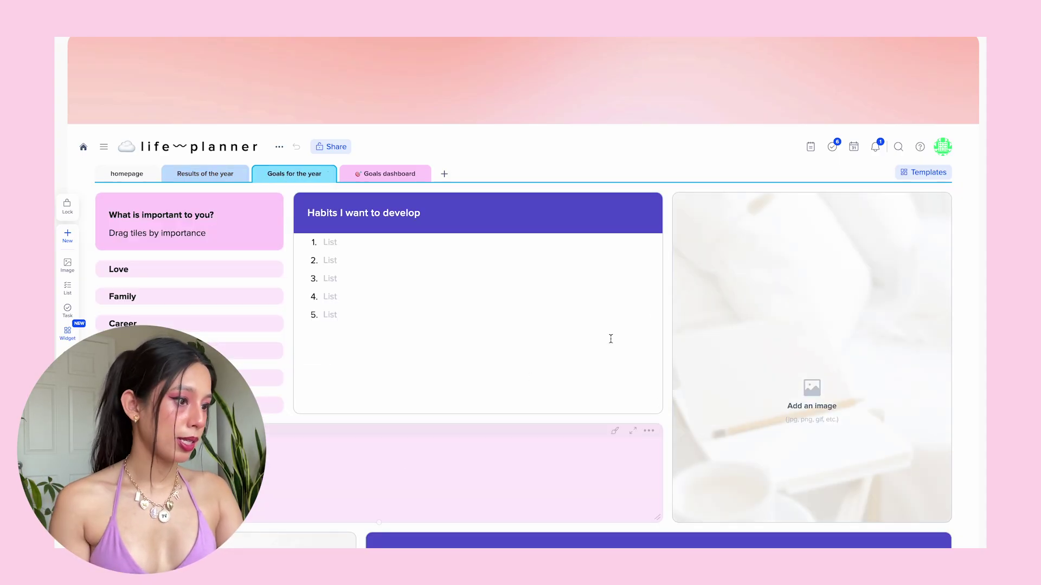
scroll(579, 353, "down", 4)
scroll(663, 309, "down", 1)
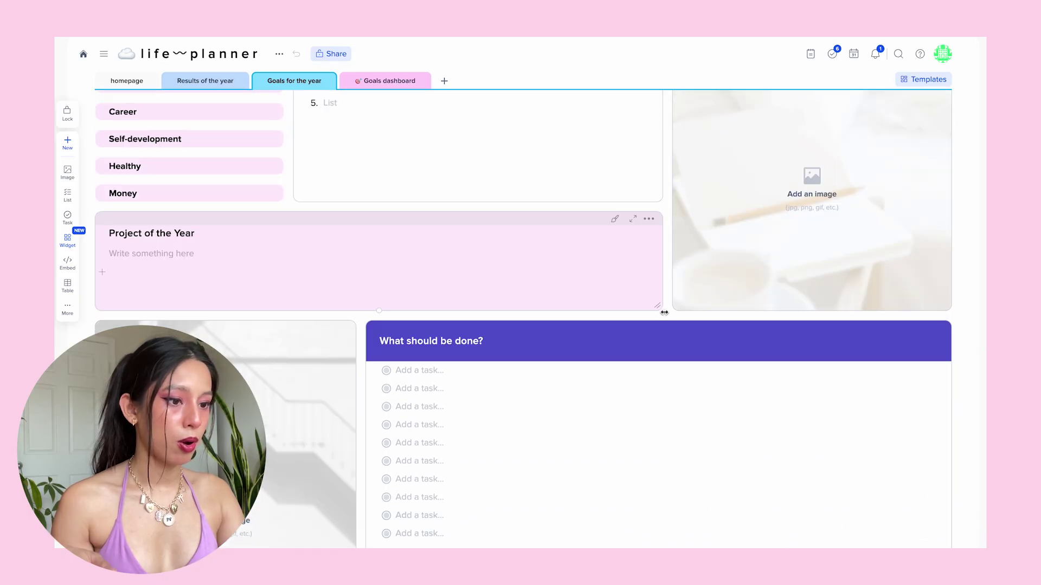
scroll(662, 309, "up", 4)
left_click(389, 80)
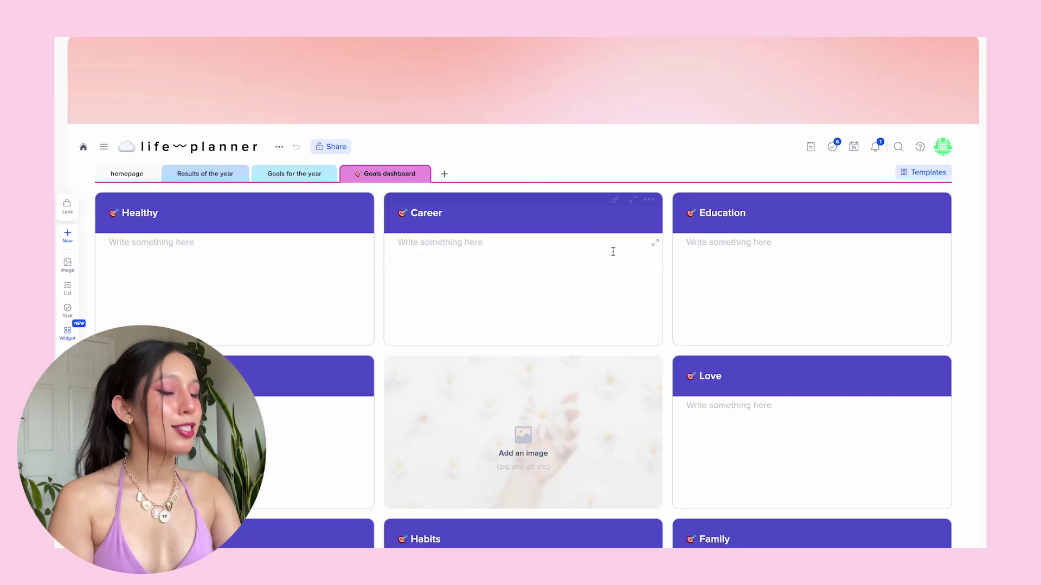
mouse_move(616, 256)
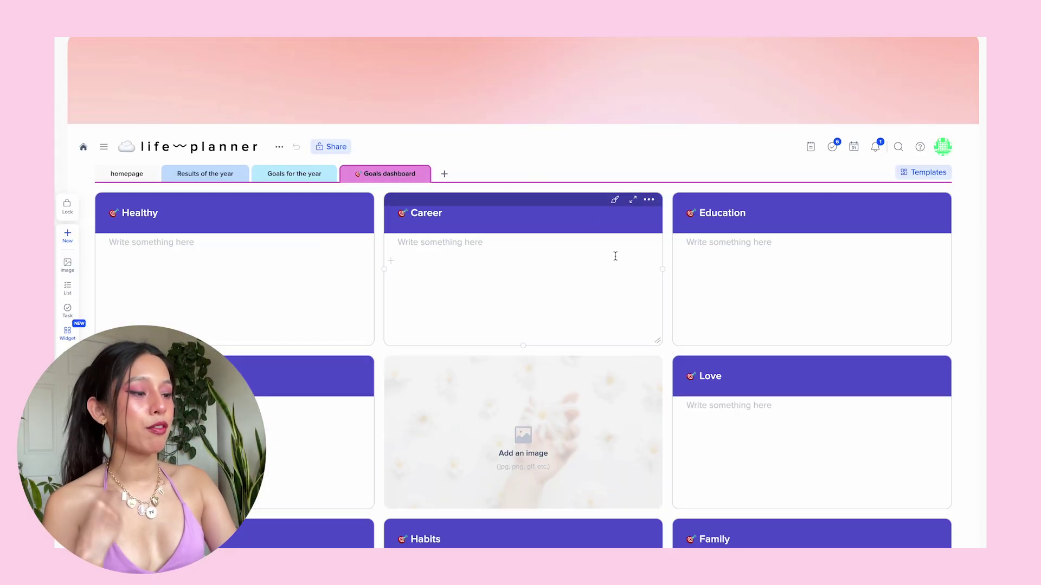
Step: Delete the Results of the year and Goals for the year pages from the planner
scroll(615, 256, "down", 1)
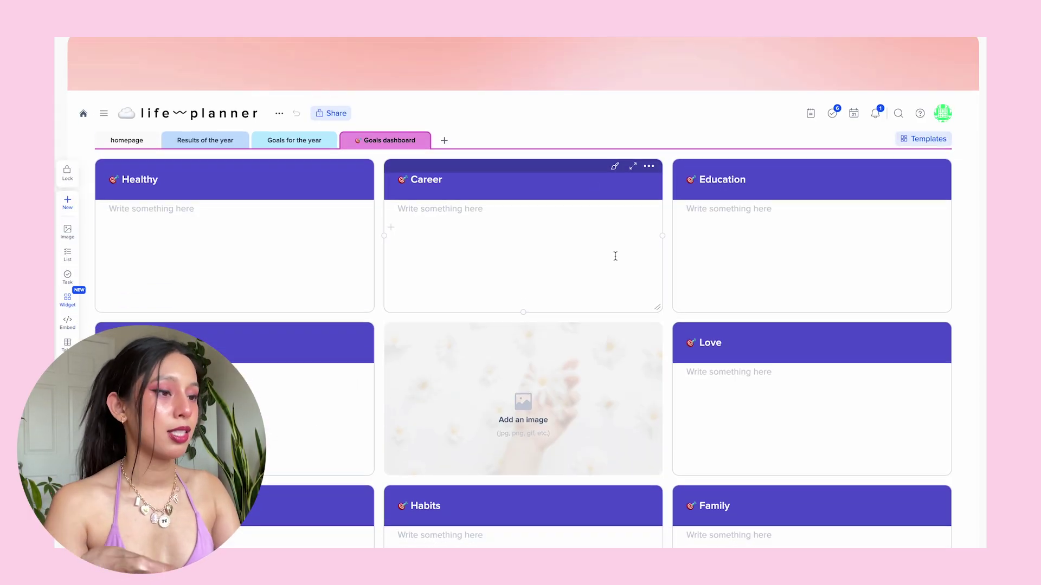
right_click(211, 140)
left_click(275, 320)
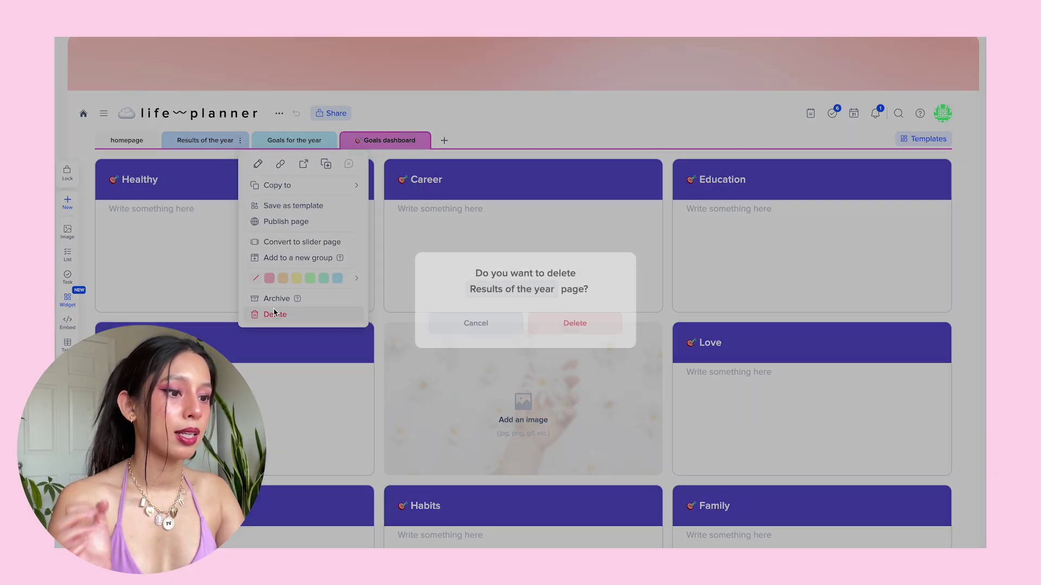
left_click(534, 327)
right_click(215, 142)
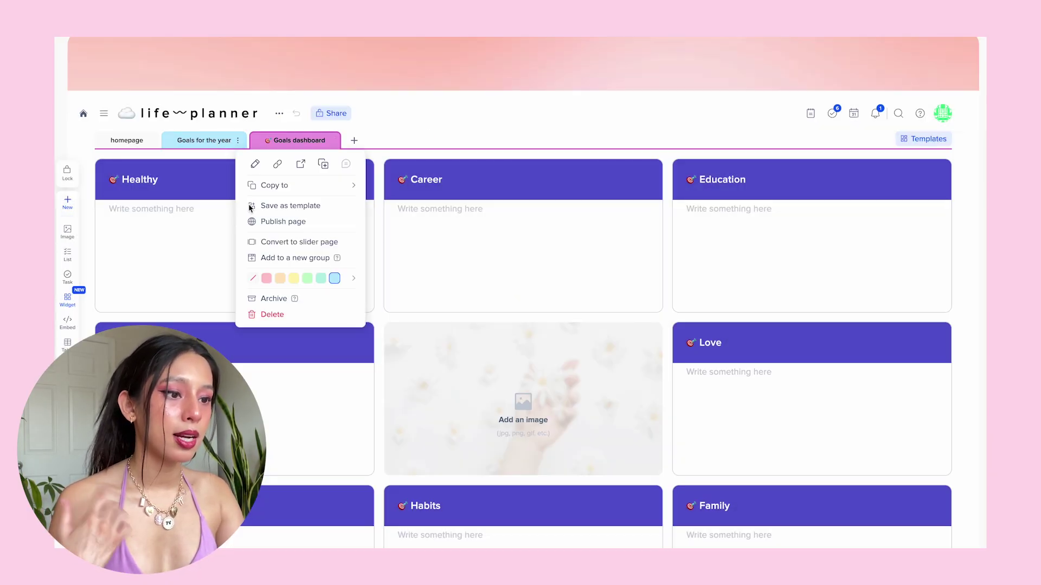
left_click(272, 315)
left_click(548, 328)
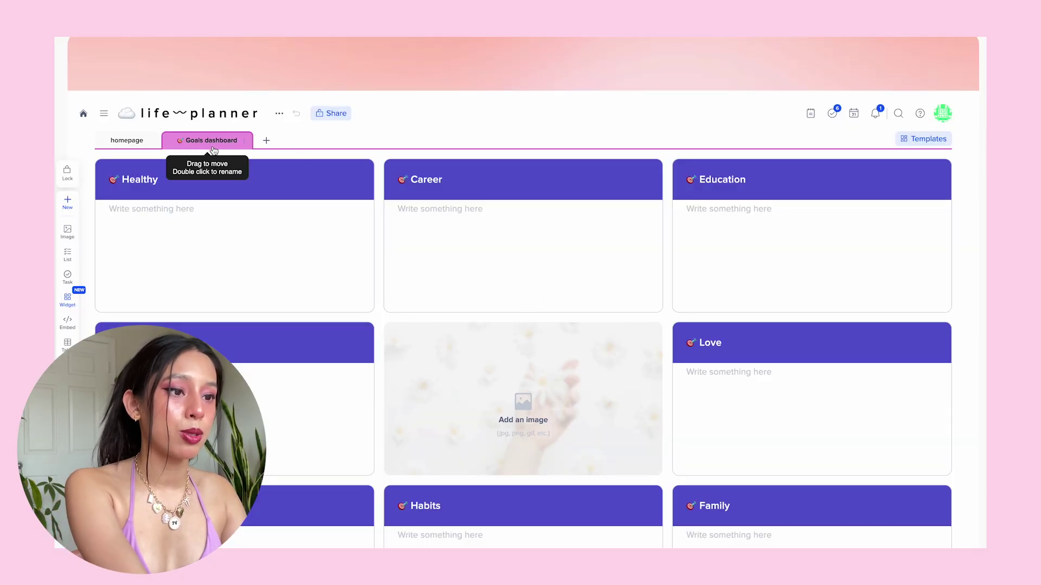
Step: Rename the Goals dashboard page as goals and give its tab a yellow colour
double_click(208, 148)
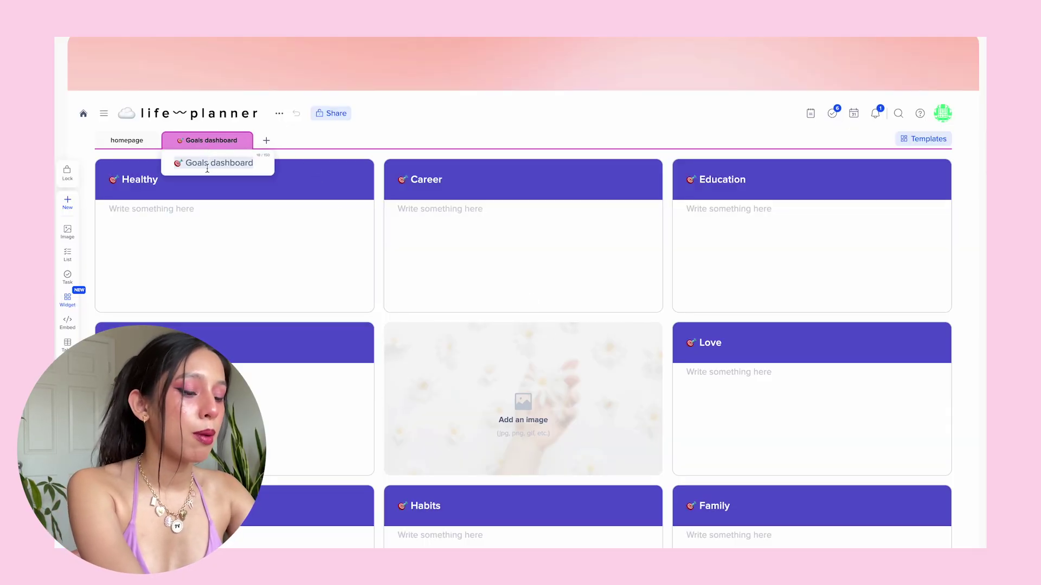
type("goals")
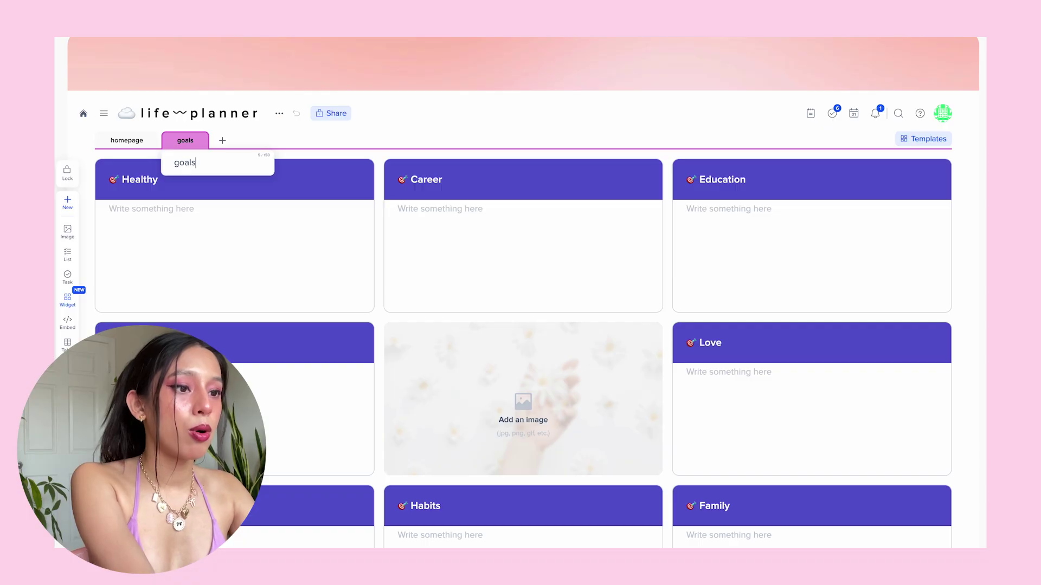
left_click(378, 128)
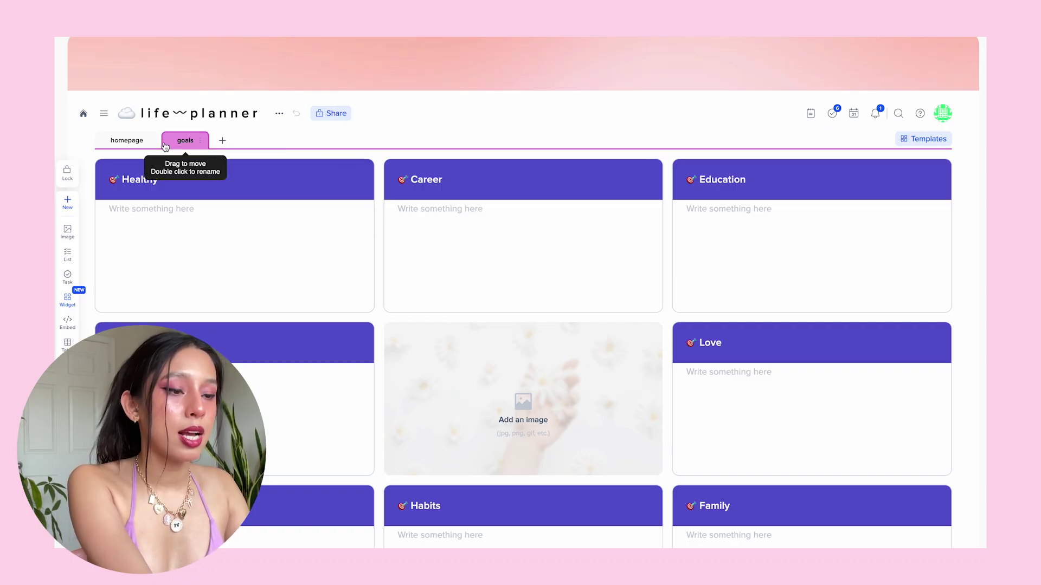
left_click(200, 140)
left_click(256, 293)
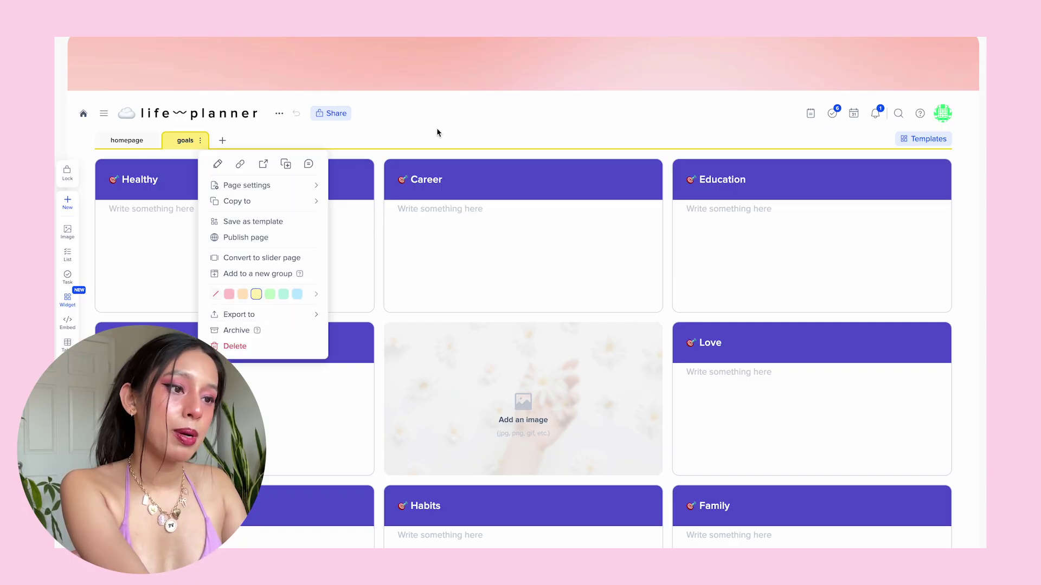
left_click(467, 78)
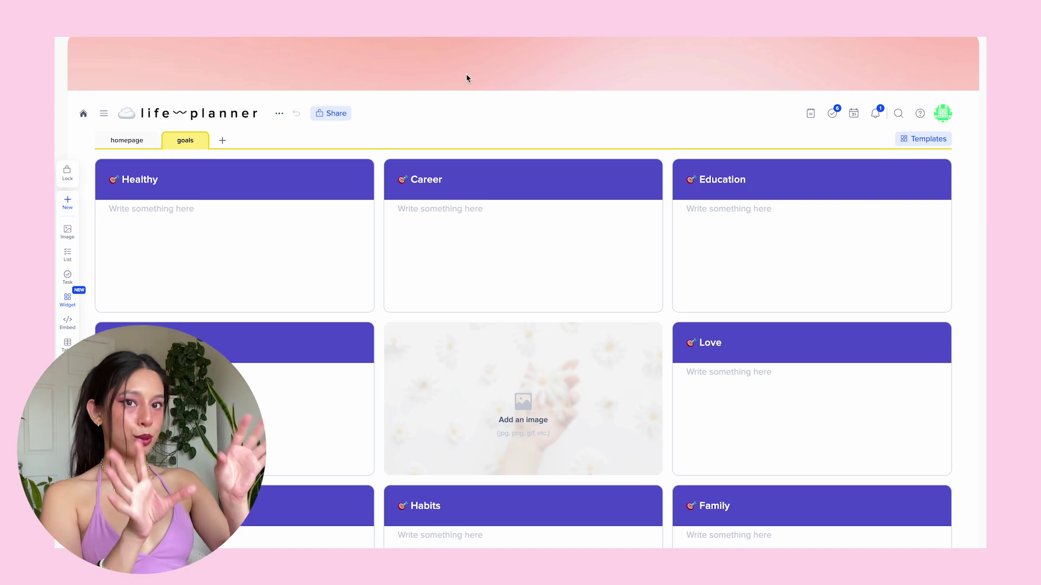
Step: Recolour the Healthy tile pink, the Career tile orange and the Education tile yellow
scroll(645, 321, "down", 3)
scroll(646, 321, "up", 3)
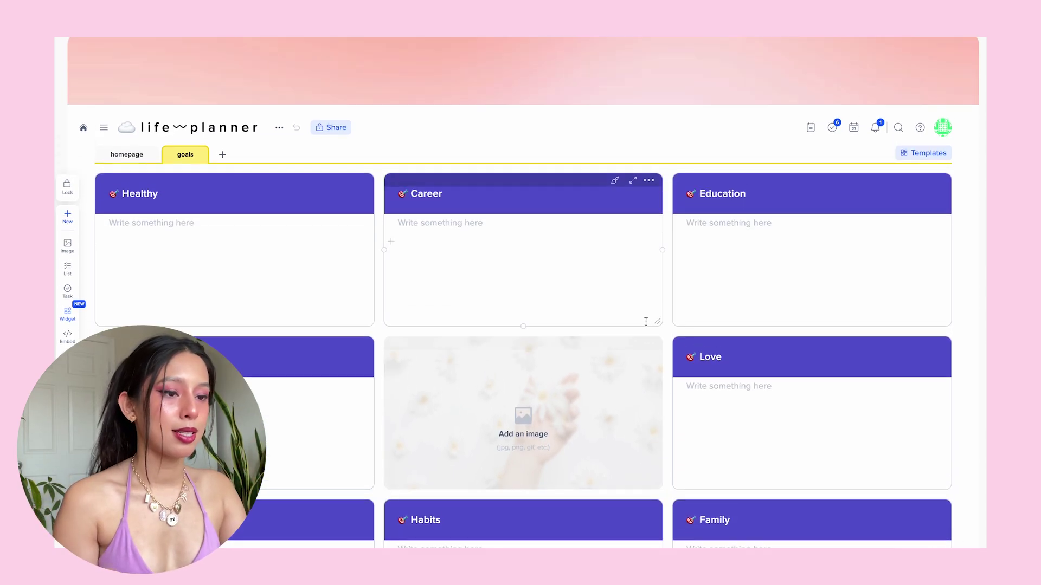
left_click(327, 181)
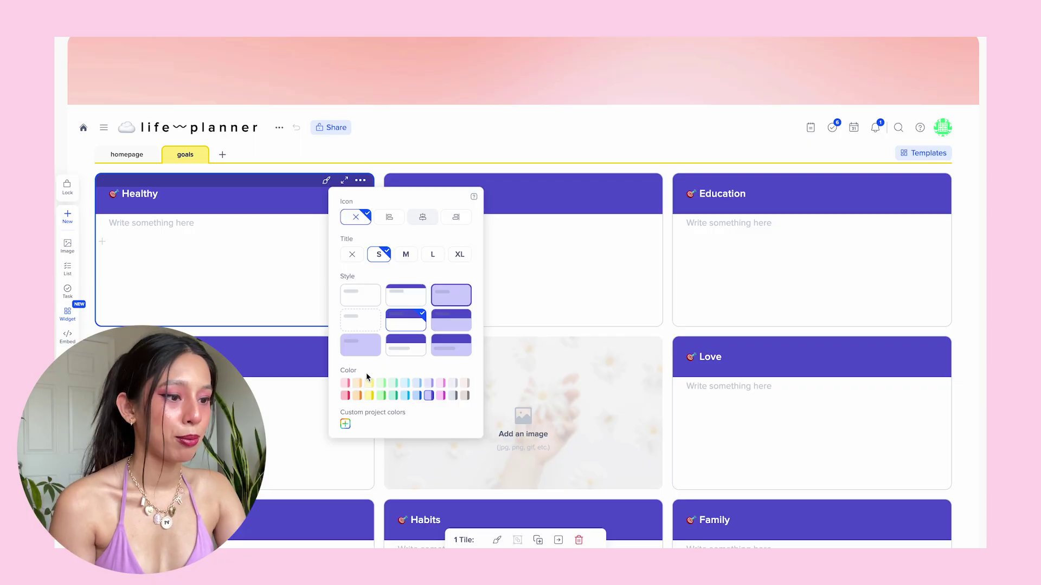
left_click(345, 396)
left_click(615, 182)
left_click(657, 383)
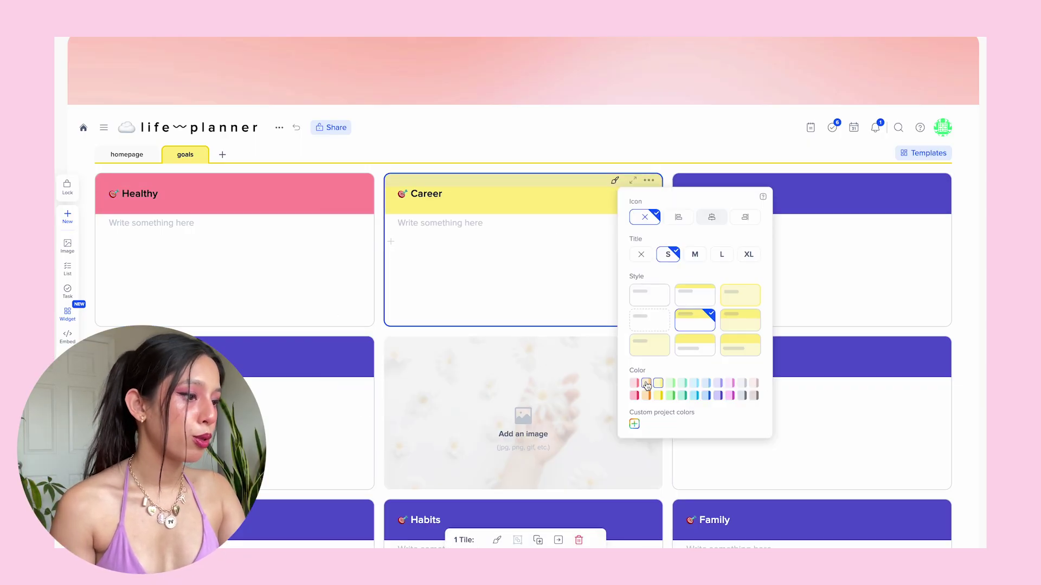
left_click(646, 384)
left_click(904, 181)
left_click(889, 384)
left_click(904, 379)
Step: Give the Love tile the borderless fully filled style and add a less saturated green as a custom project colour for it
left_click(903, 344)
left_click(901, 518)
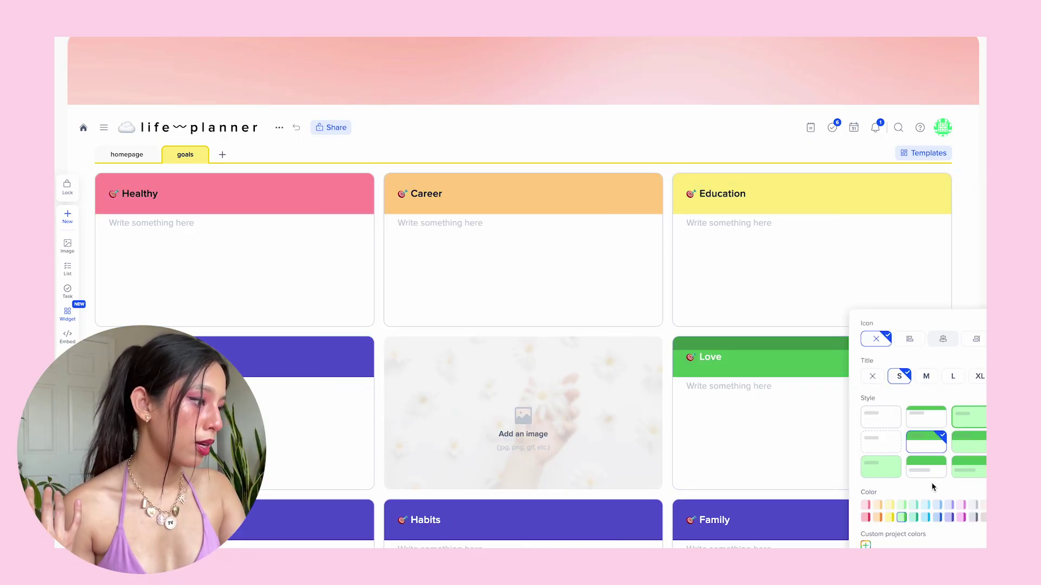
scroll(935, 489, "down", 3)
left_click(895, 337)
left_click(866, 415)
left_click_drag(913, 455, 883, 455)
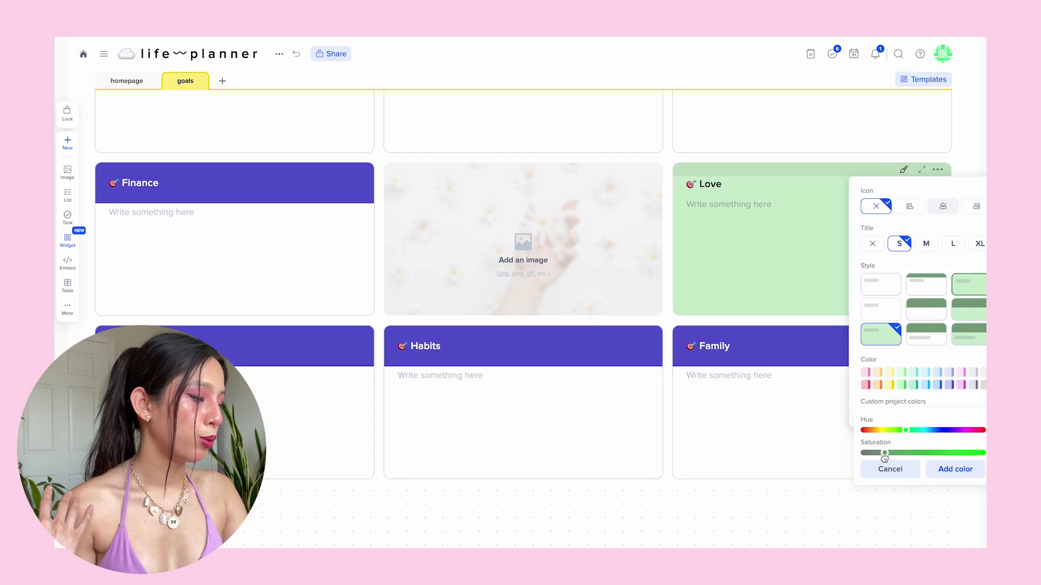
left_click(956, 469)
Step: Apply the borderless fully filled style to the Education, Career and Healthy tiles
scroll(922, 379, "up", 3)
left_click(904, 165)
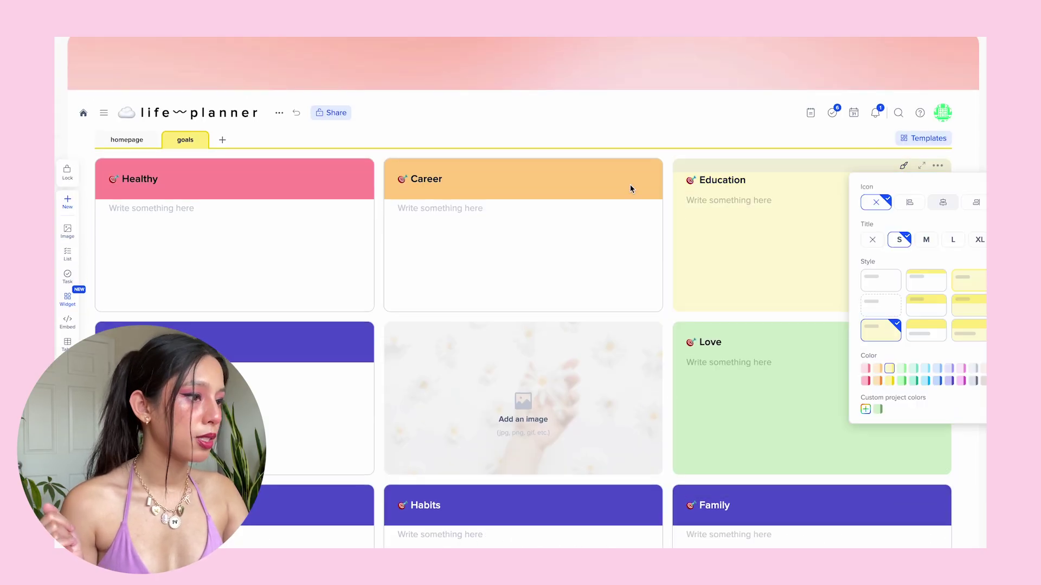
left_click(614, 165)
left_click(326, 166)
left_click(356, 331)
left_click(267, 278)
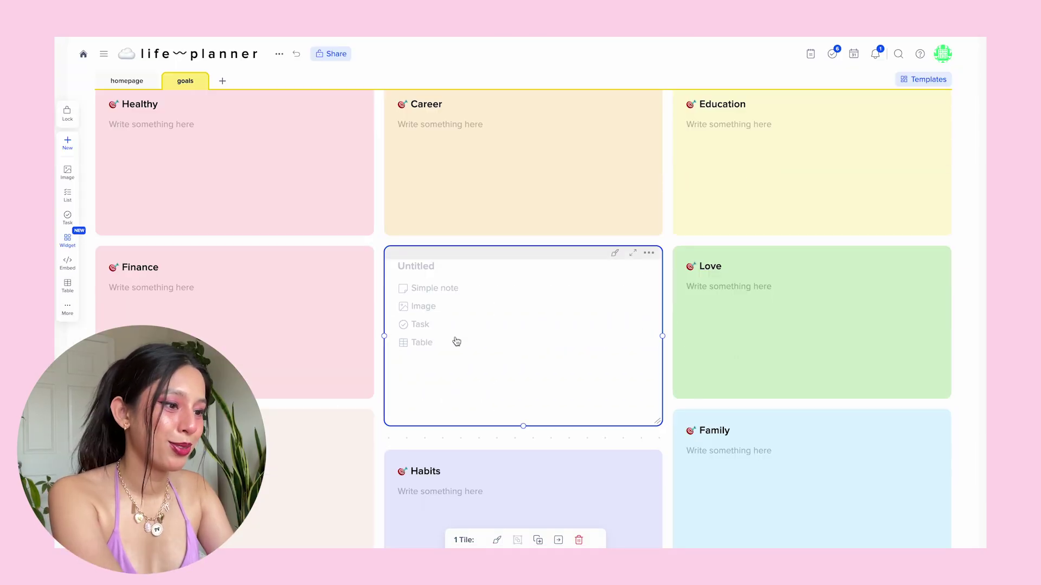
Step: Place a flower meadow image in the centre tile and retitle the goal tiles, including pleasure, wellbeing, self development and service
left_click(457, 325)
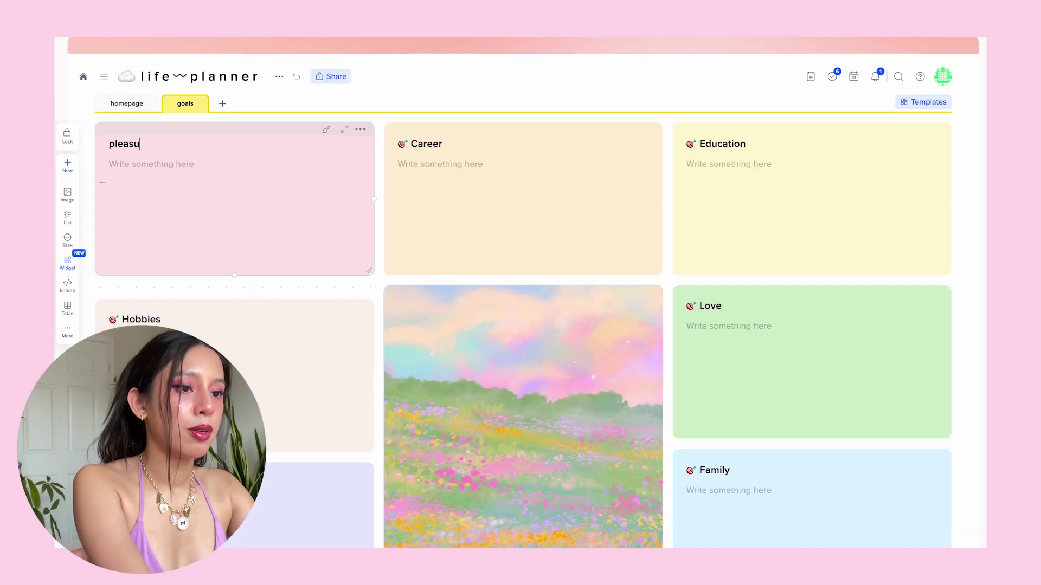
type("re")
double_click(426, 143)
type("wellbeing")
double_click(722, 143)
type("service")
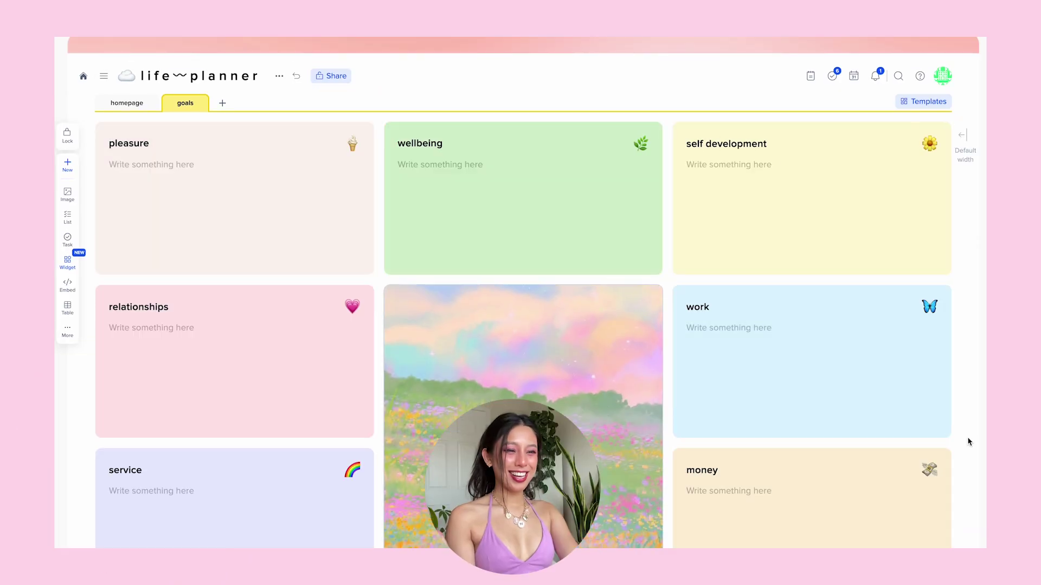
Step: Open the template gallery and show the Weekly Planners templates in the Personal Life category
scroll(969, 441, "down", 1)
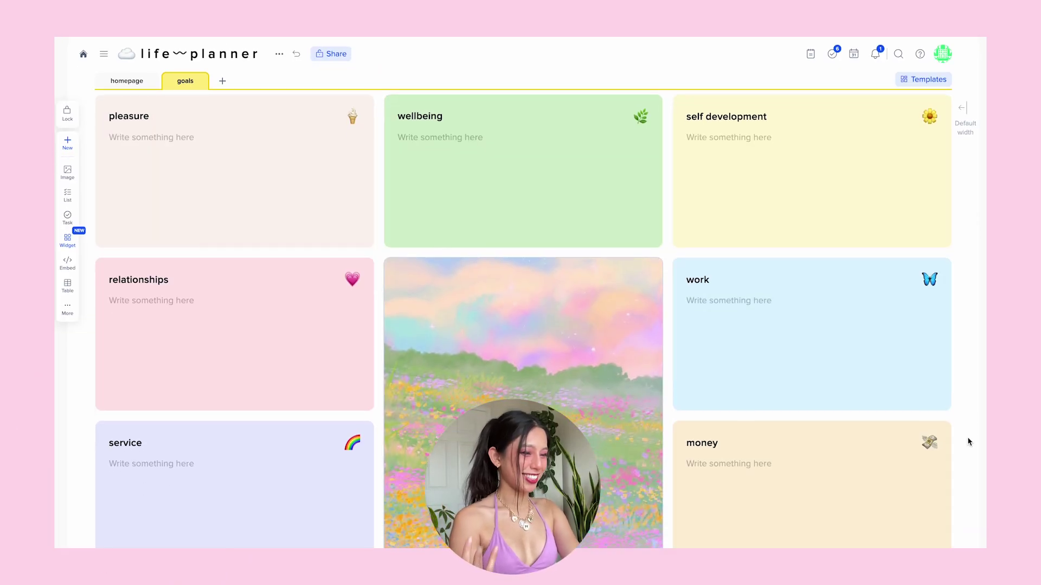
scroll(969, 442, "up", 1)
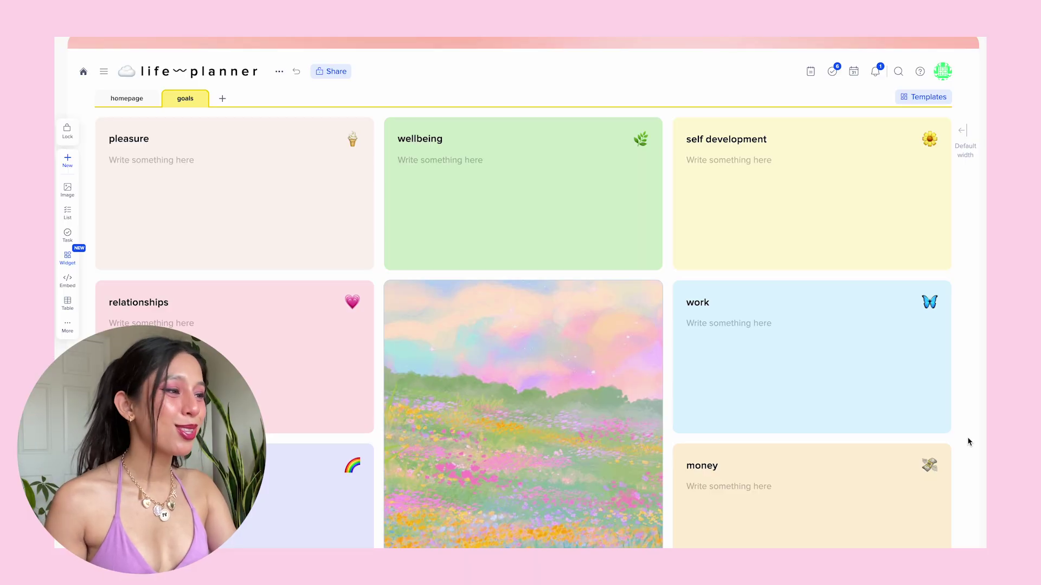
left_click(922, 96)
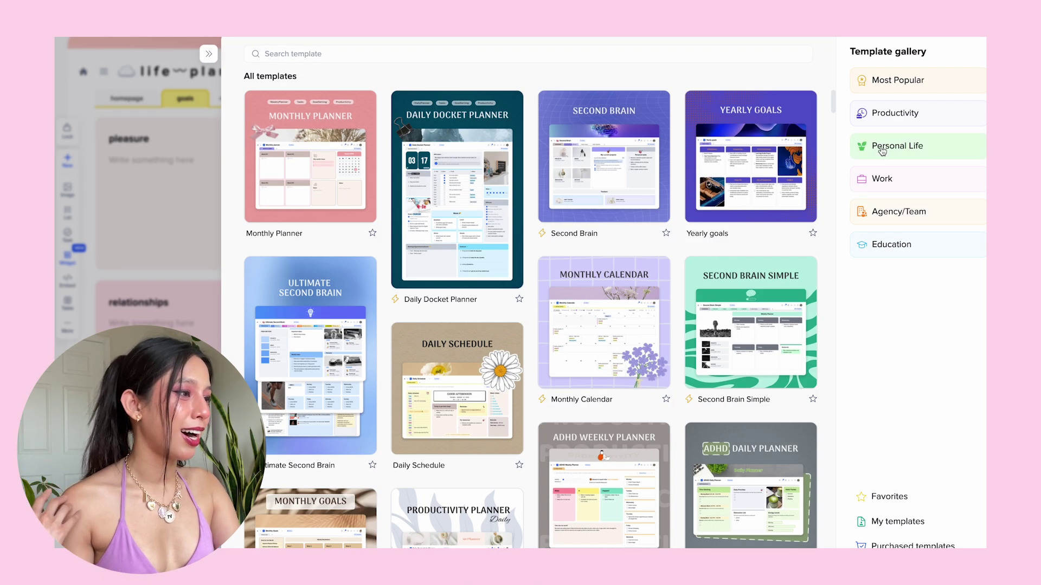
left_click(883, 150)
left_click(307, 97)
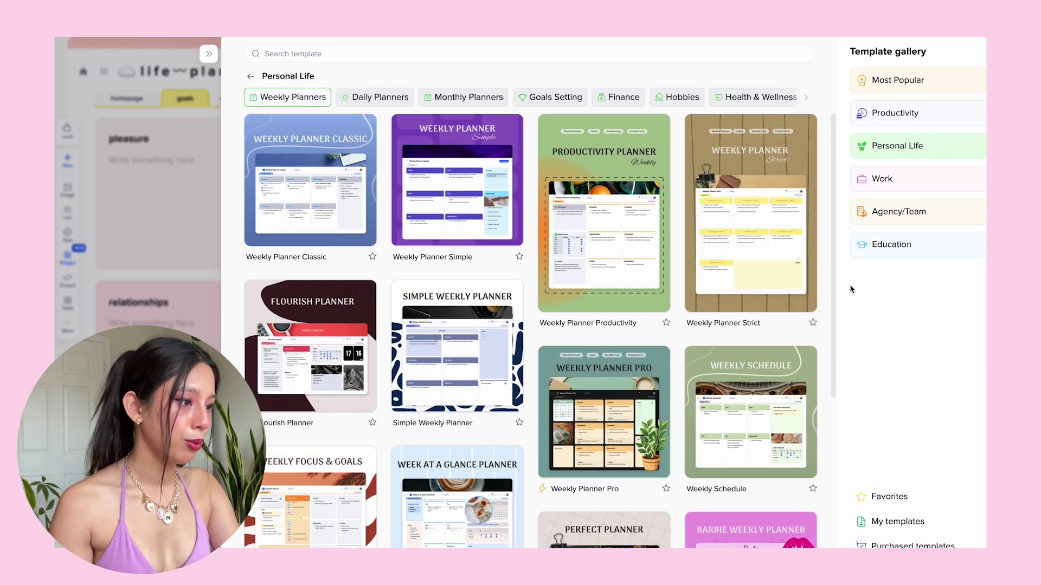
Step: Choose the Perfect Planner template and add it to the existing project
scroll(813, 477, "down", 3)
left_click(590, 468)
scroll(590, 471, "down", 1)
scroll(590, 471, "up", 1)
left_click(764, 535)
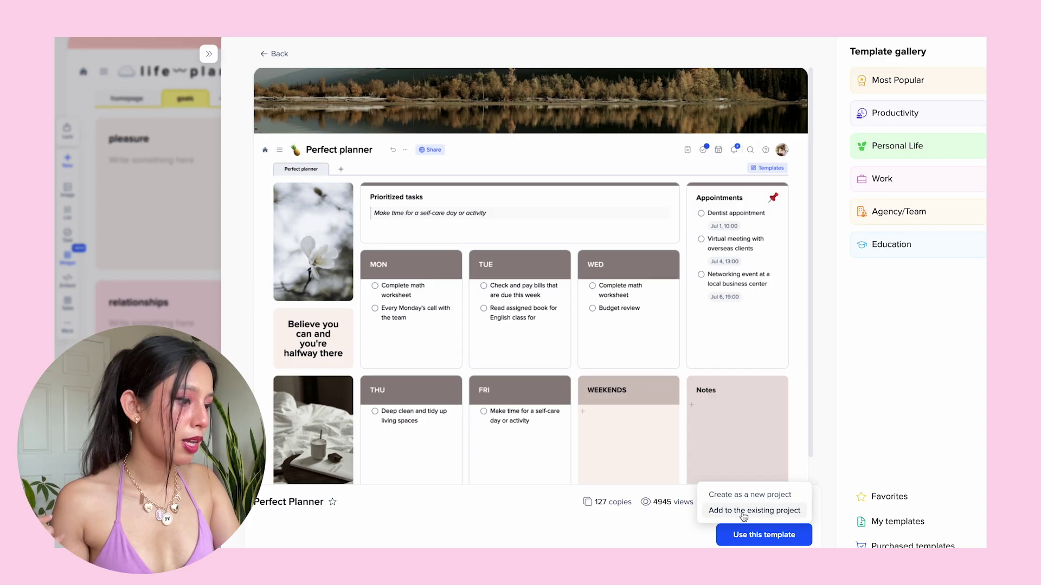
left_click(744, 512)
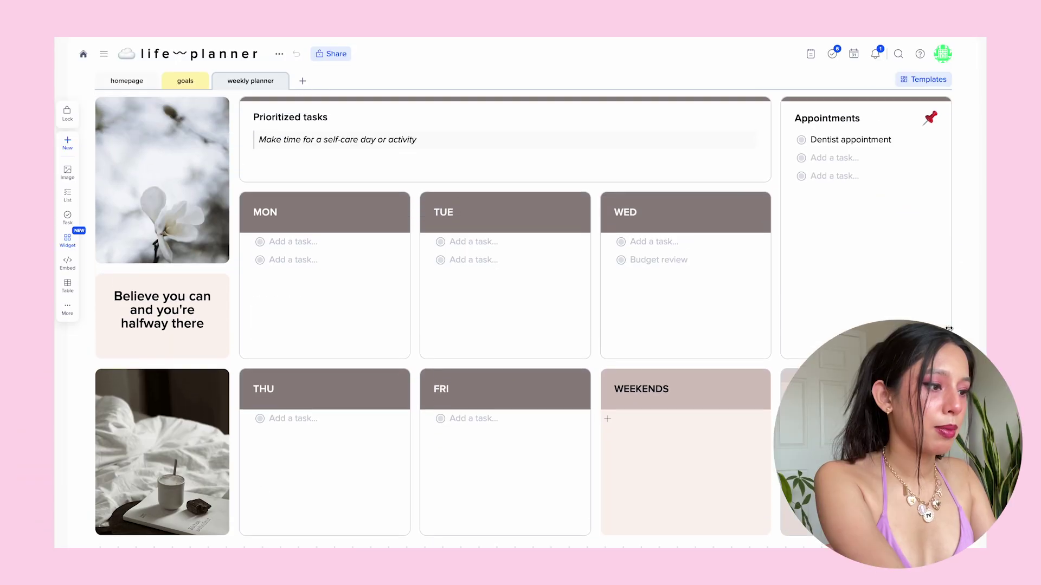
Step: Delete the coffee cup photo from the weekly planner page and paste in the sun illustration from Pinterest
scroll(949, 328, "up", 1)
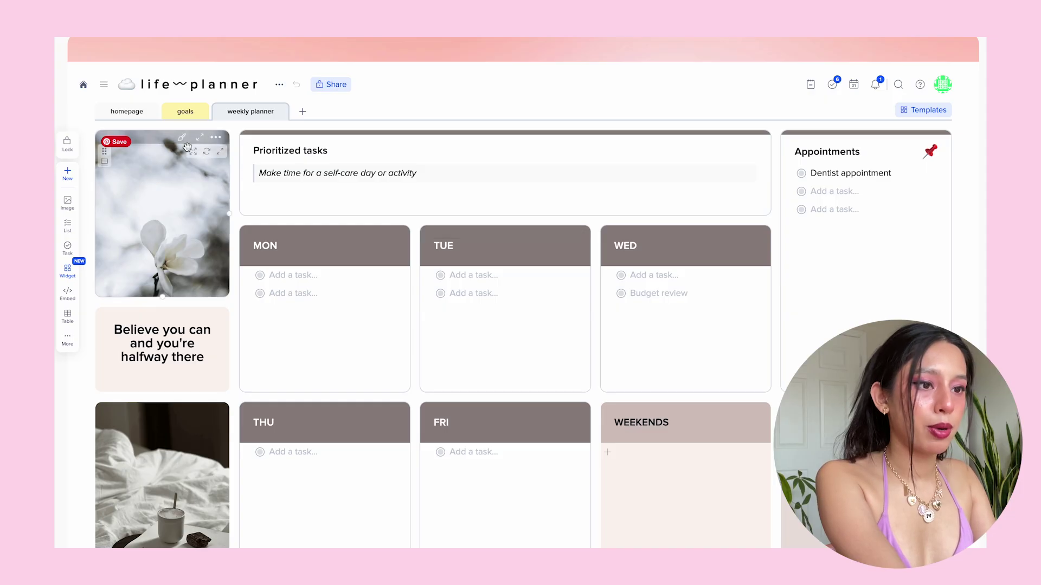
mouse_move(207, 439)
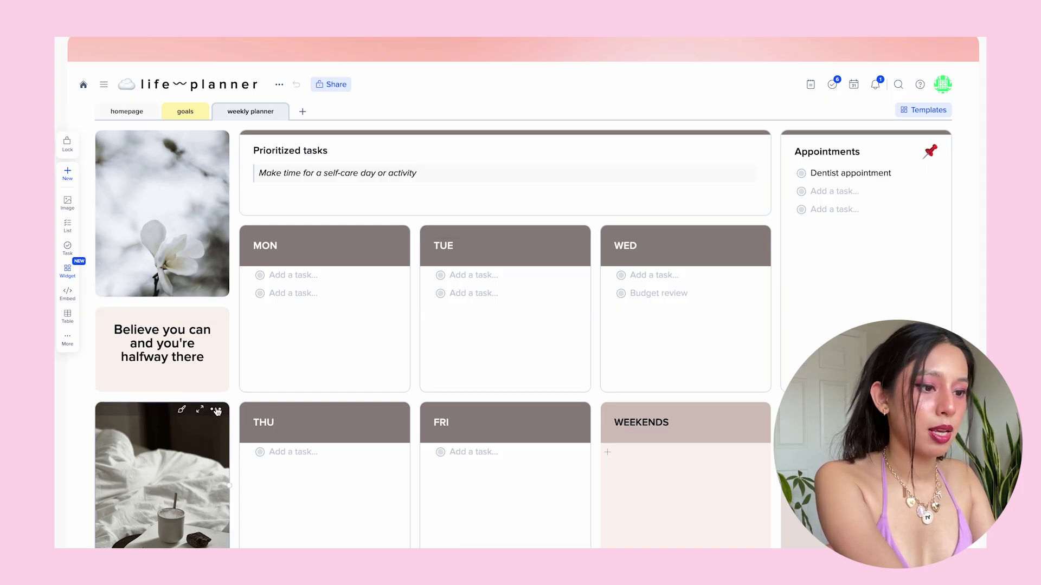
left_click(216, 409)
left_click(255, 529)
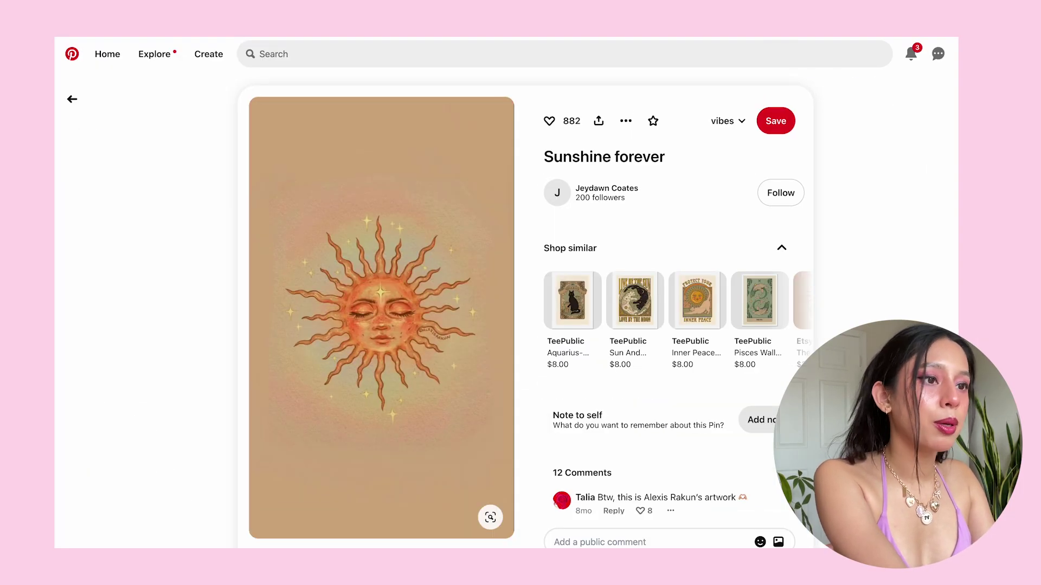
key("ctrl+v")
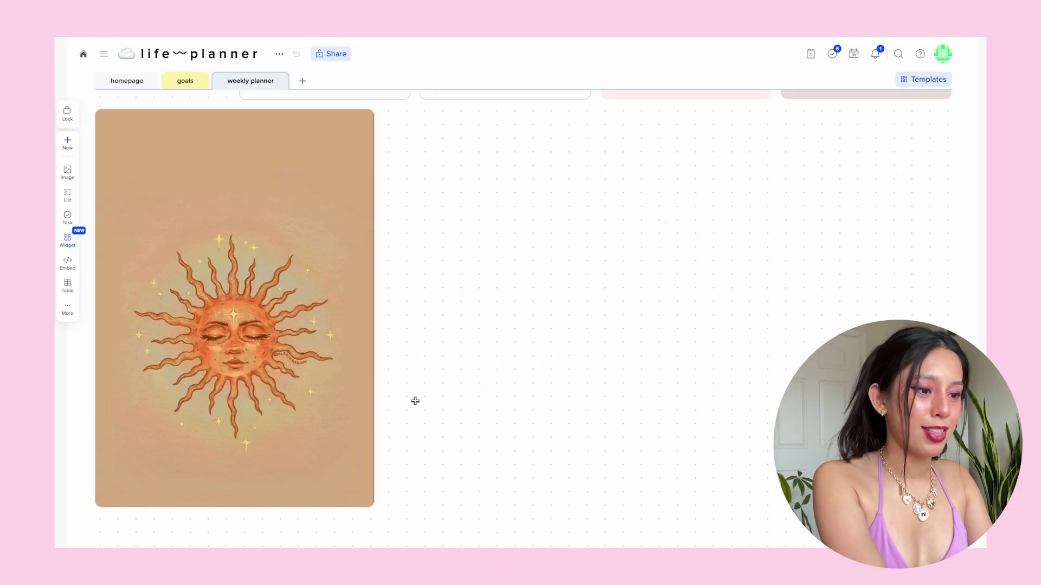
scroll(185, 272, "up", 10)
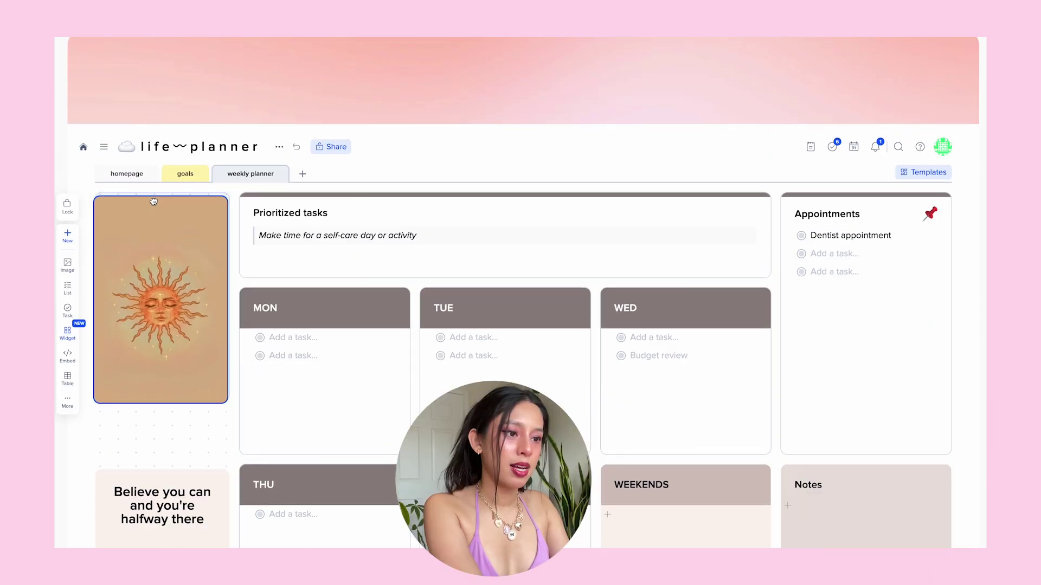
Step: Recolour the Prioritized tasks tile orange, retitle it focus of the week and apply the fully filled style
left_click(724, 200)
left_click(770, 410)
type("focus of the week")
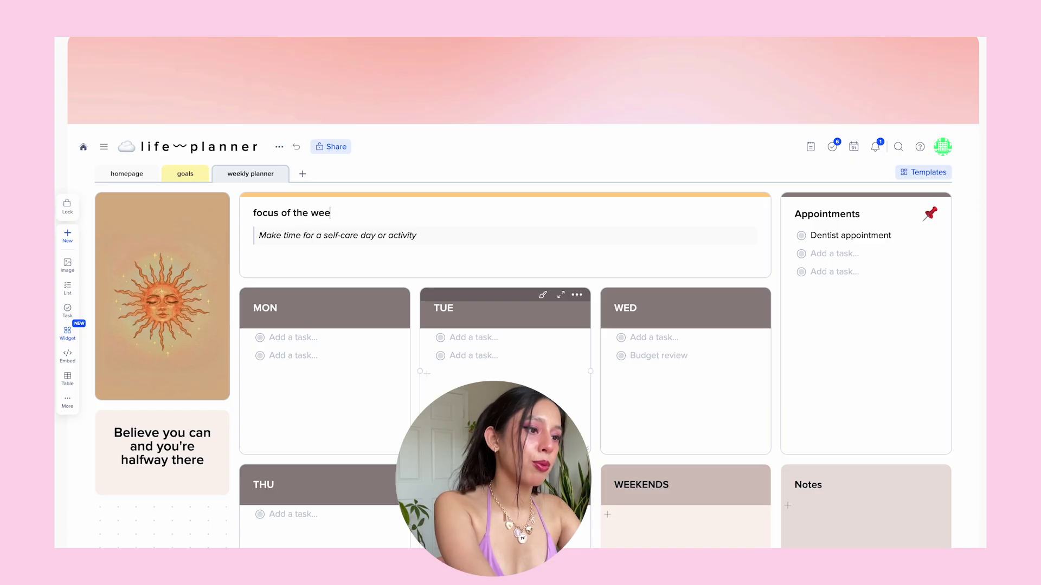
key("Escape")
left_click(725, 201)
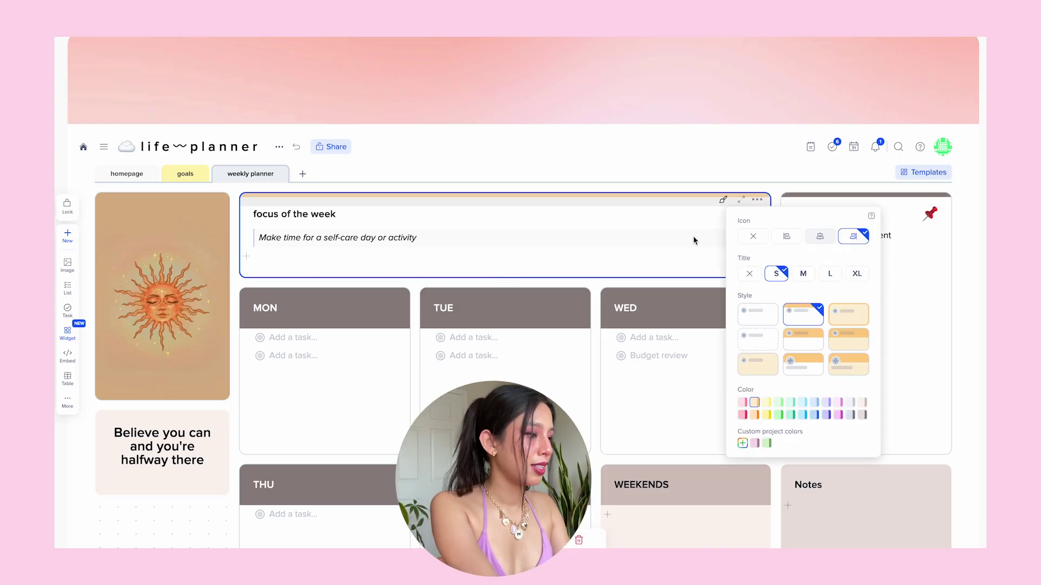
left_click(754, 372)
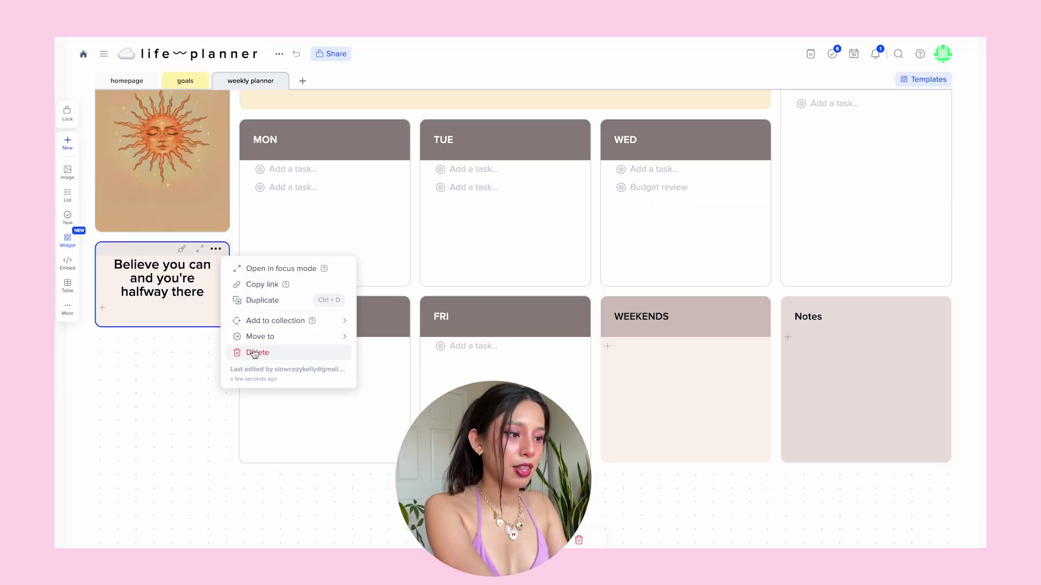
Step: Delete the motivational quote tile and retitle the MON, TUE and WED tiles m, tu and w
left_click(254, 352)
type("m")
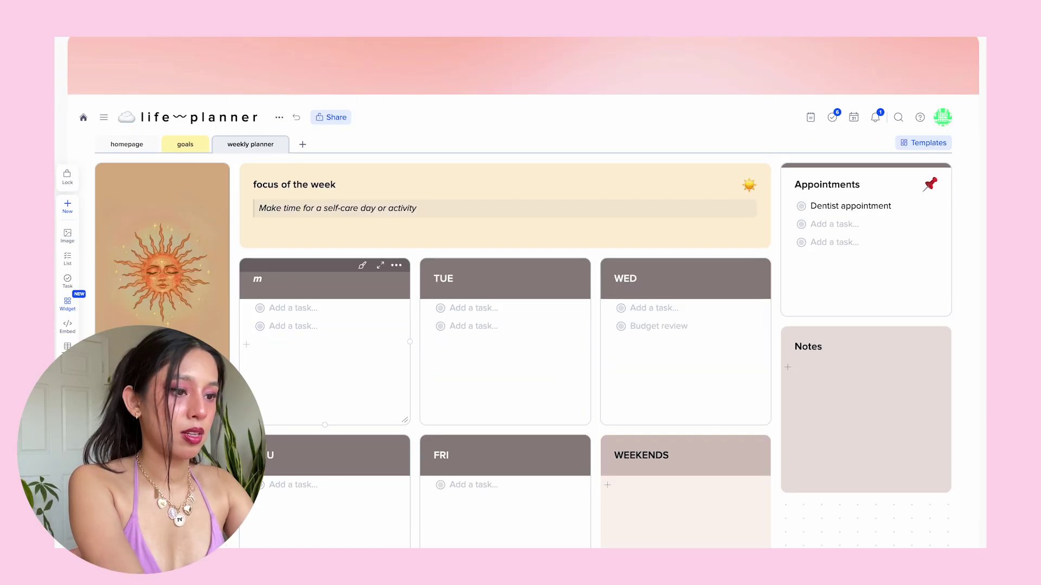
double_click(443, 278)
type("tu")
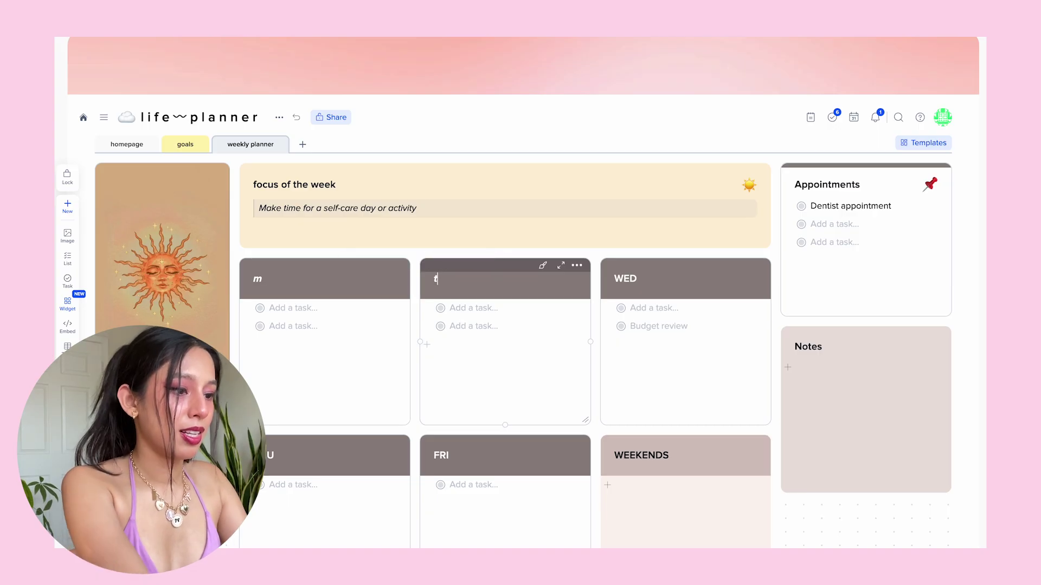
double_click(625, 279)
type("w")
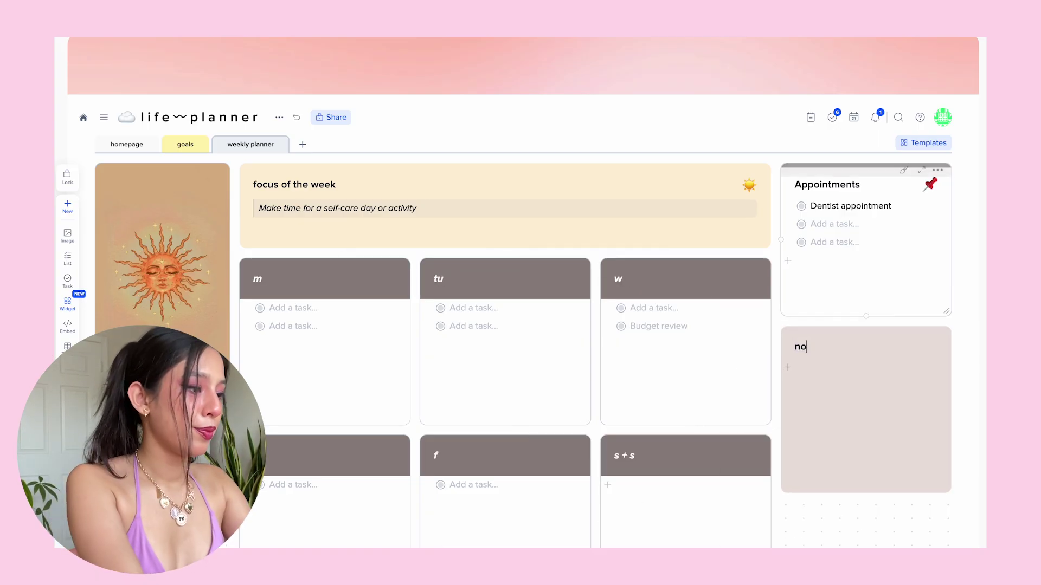
Step: Retitle the Appointments tile in lowercase as appointments and recolour it and the notes tile orange
type("appointments")
left_click(903, 170)
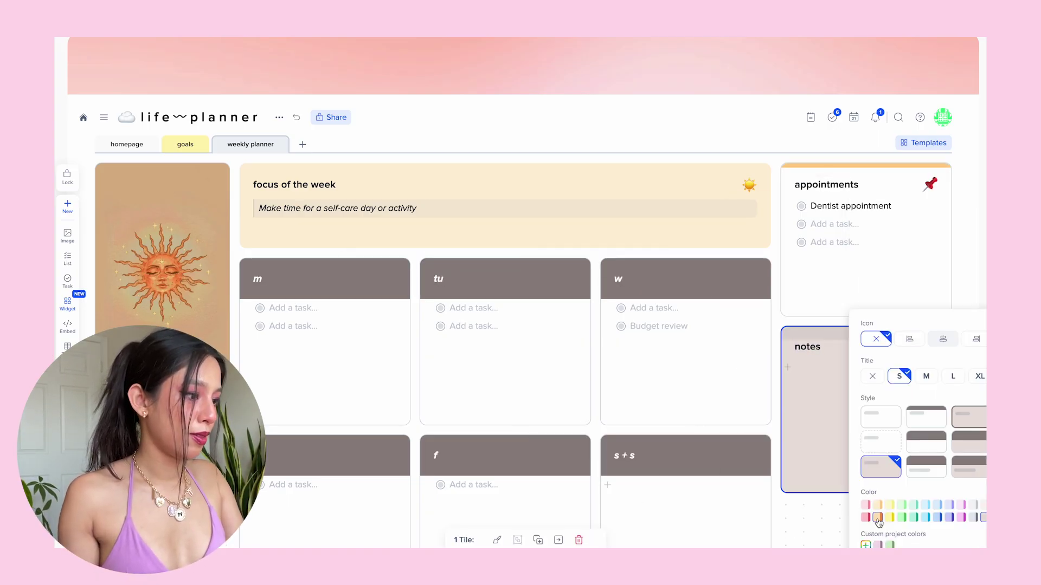
left_click(878, 518)
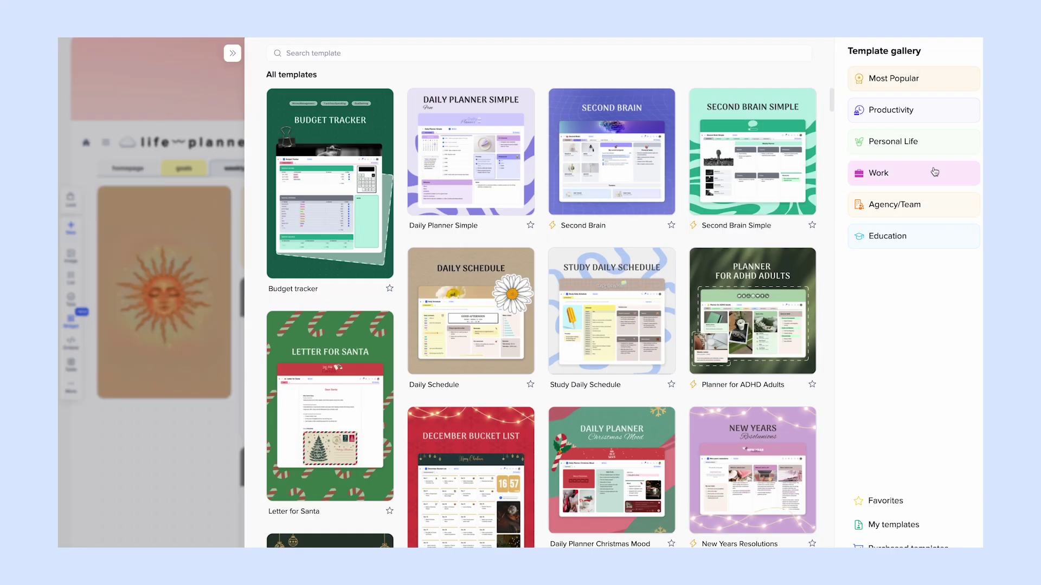
Step: Add the Bookshelf template from the Personal Life hobbies category to the life planner and show its Board by Genre view
left_click(916, 142)
left_click(678, 95)
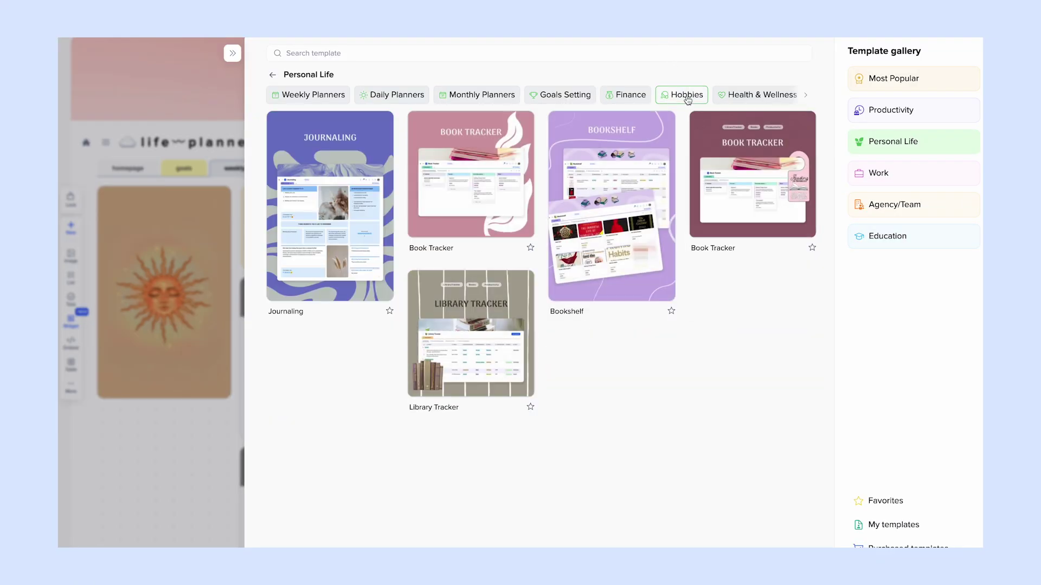
left_click(586, 203)
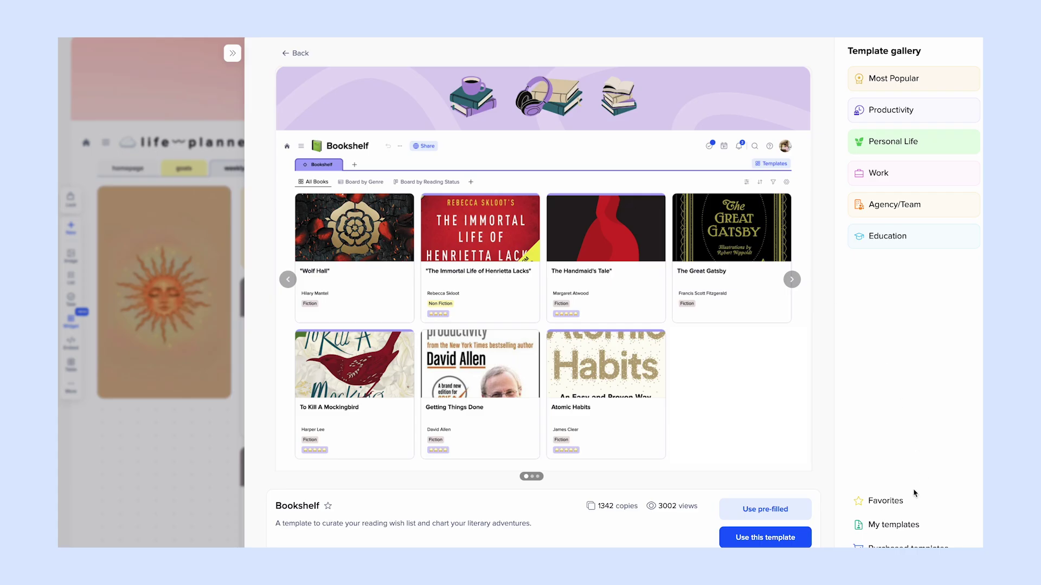
left_click(757, 534)
left_click(756, 514)
left_click(194, 225)
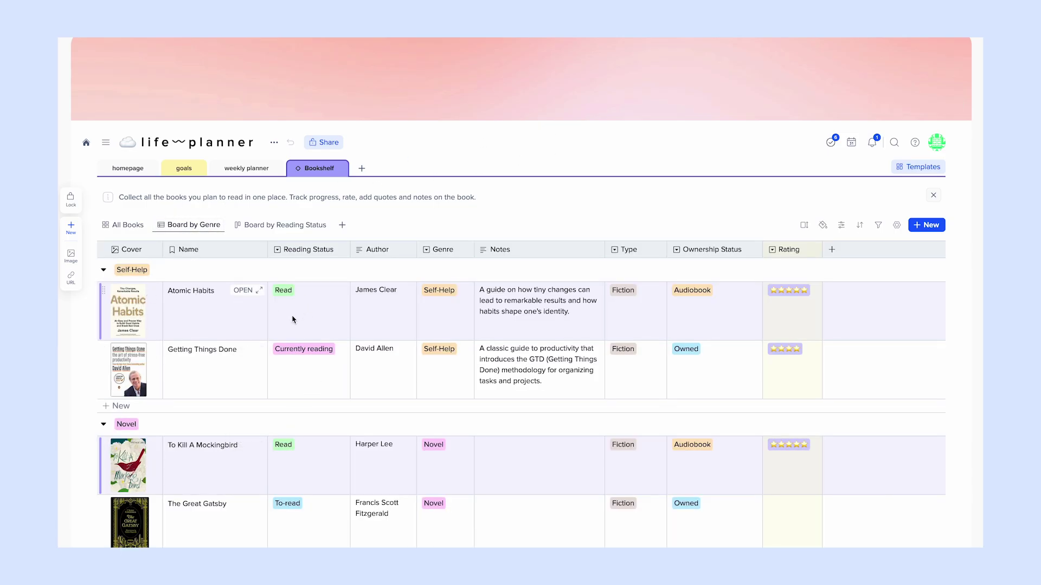
Step: Add the Recipe Book template from the template gallery to the life planner project
left_click(914, 167)
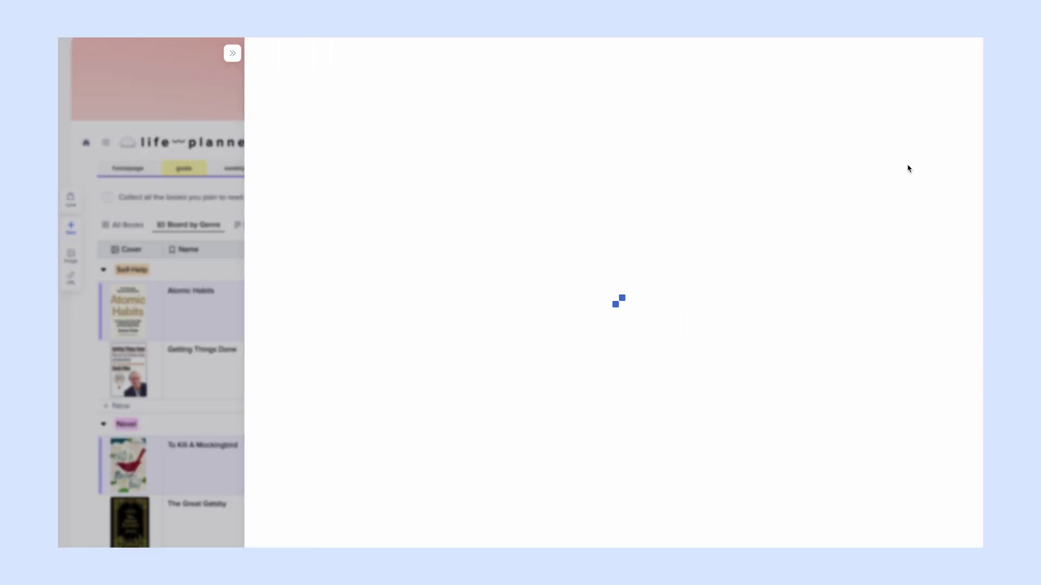
left_click(487, 196)
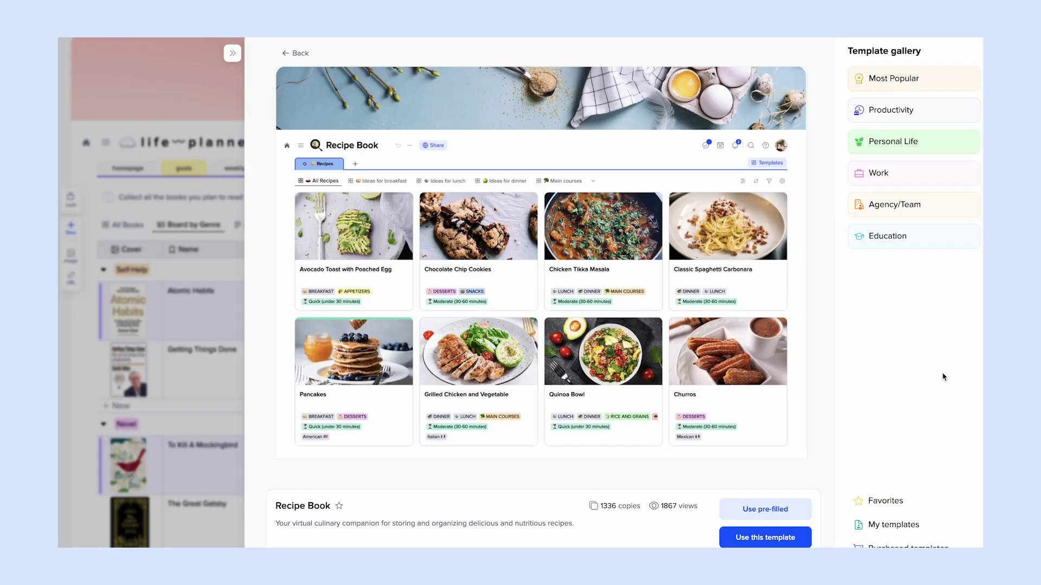
left_click(765, 538)
left_click(756, 514)
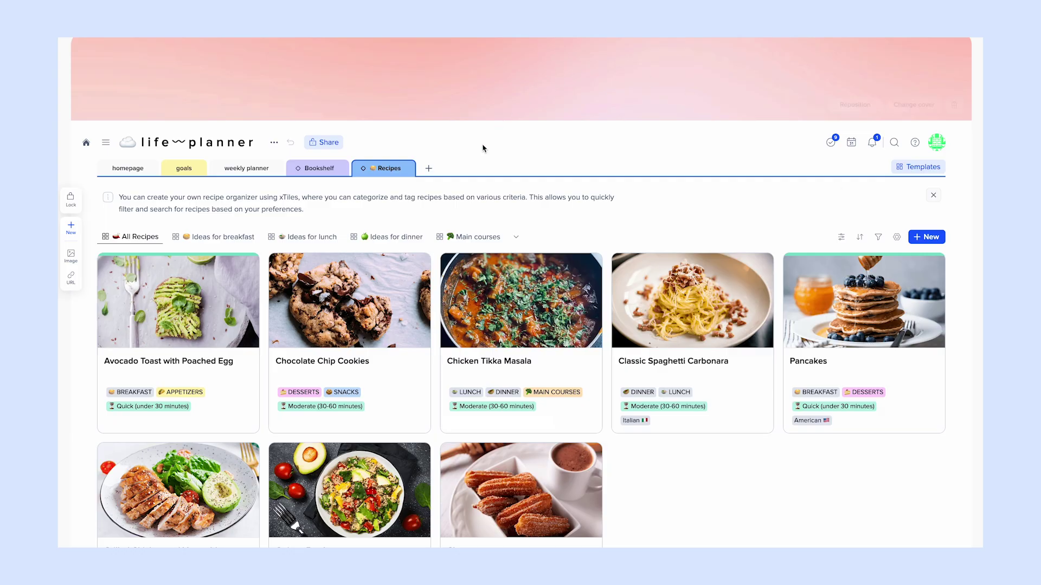
Step: Put the Recipes page in a new page group named library and colour the group teal
left_click(410, 169)
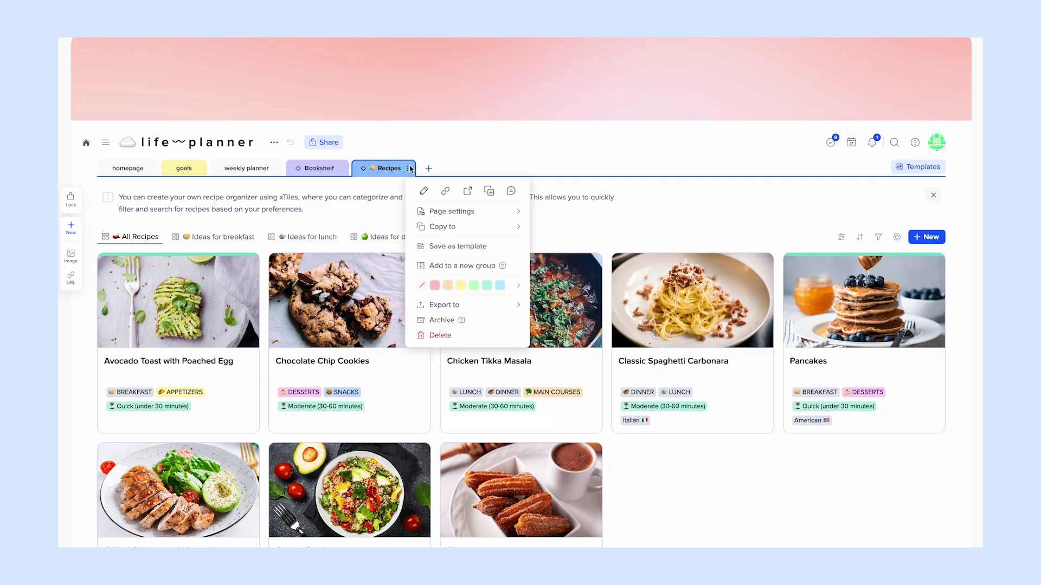
left_click(456, 267)
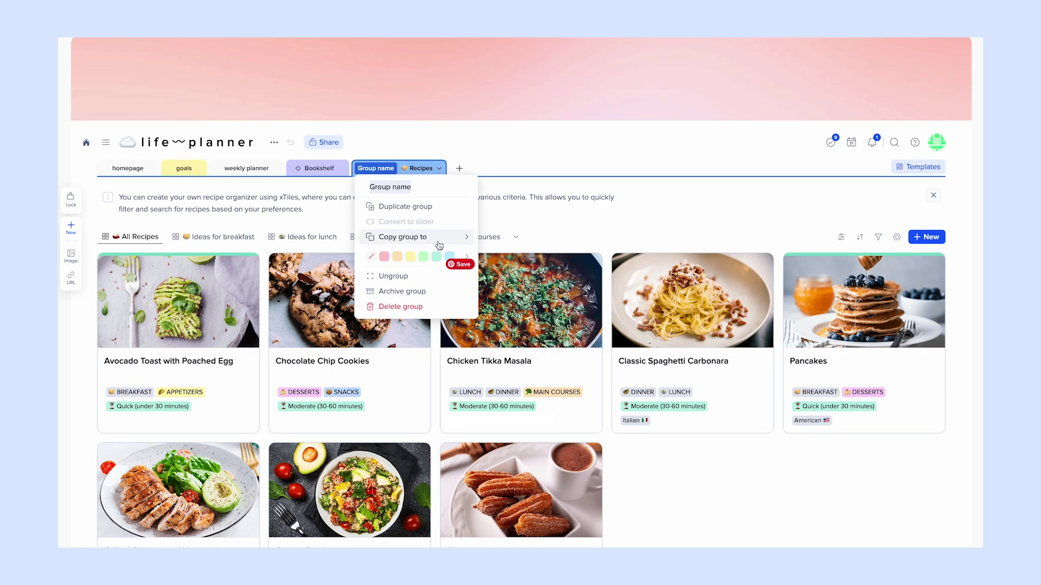
type("library")
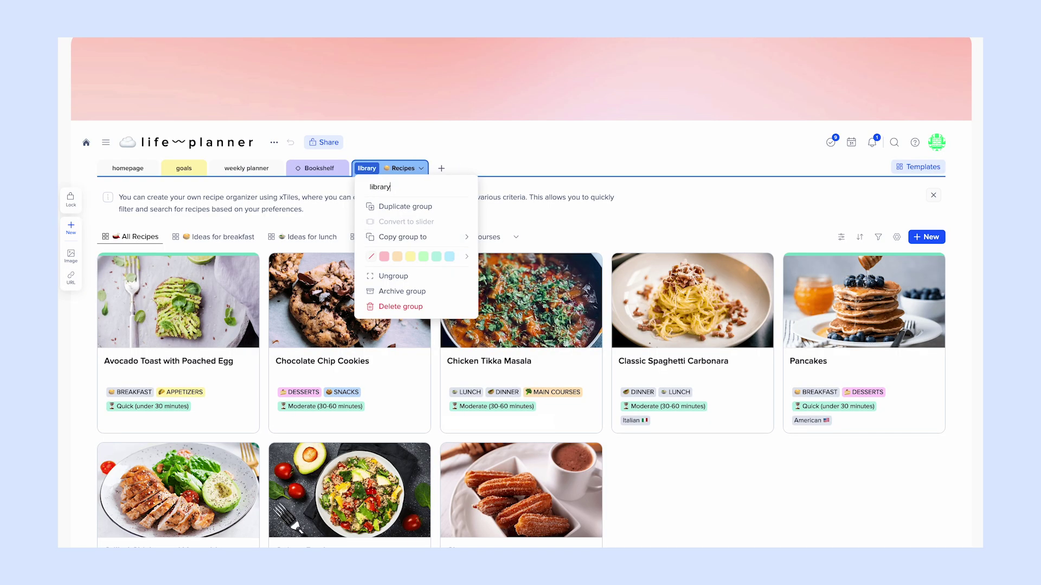
left_click(436, 256)
Step: Add the Bookshelf page to the library group and open it from the group's page list
left_click(341, 170)
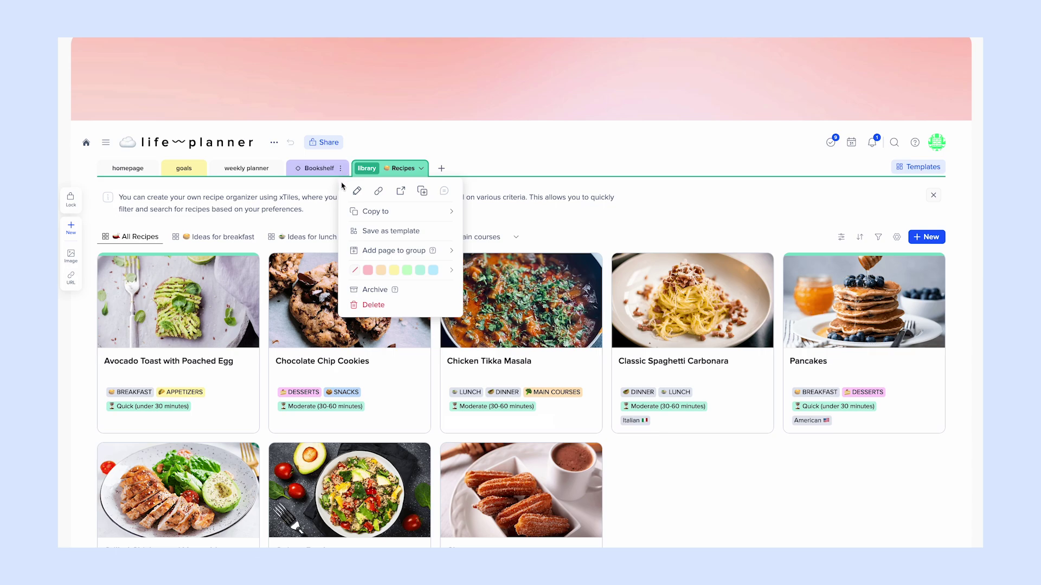
mouse_move(448, 248)
left_click(524, 274)
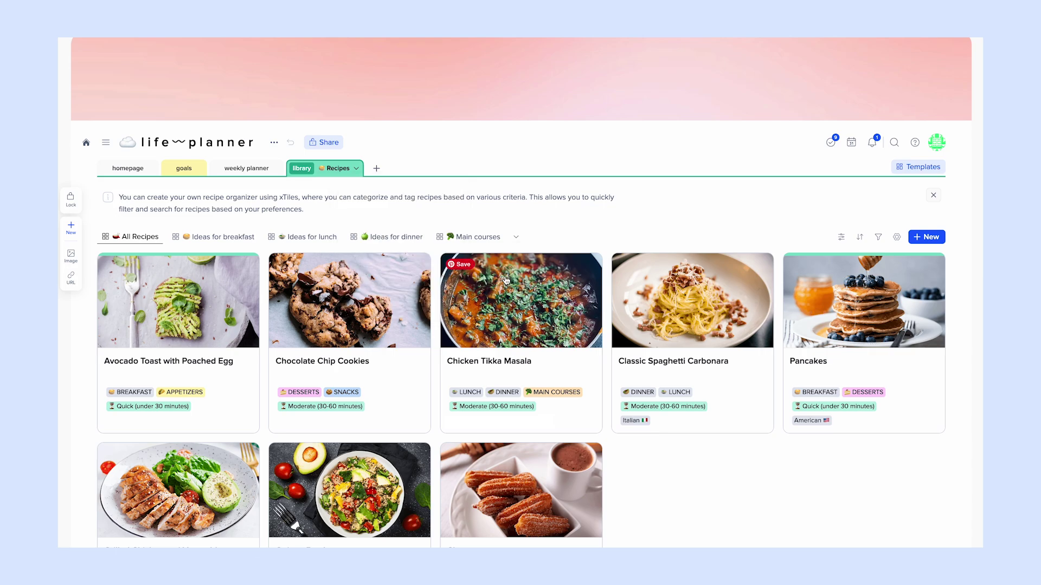
left_click(357, 169)
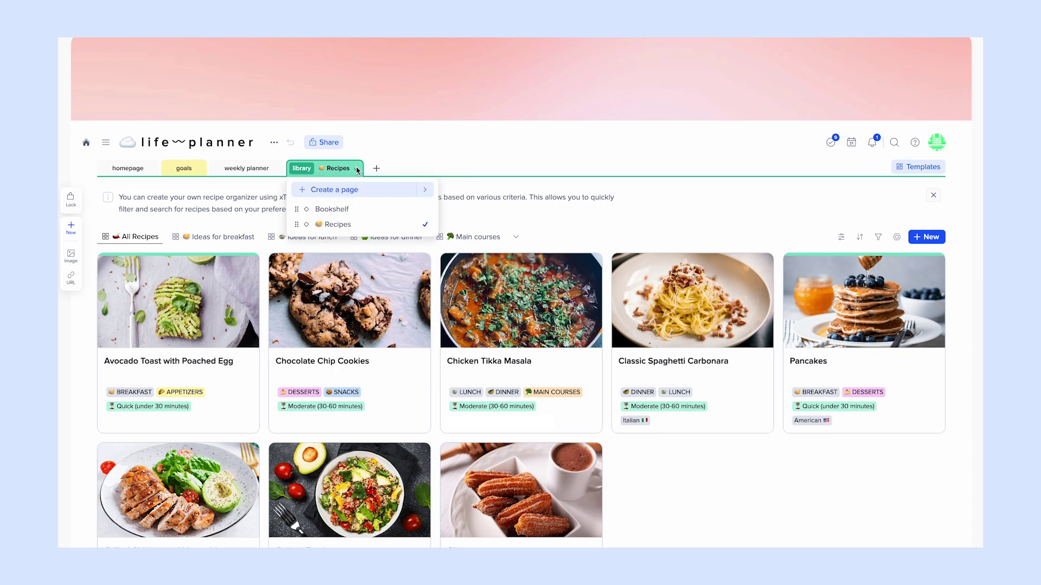
left_click(348, 210)
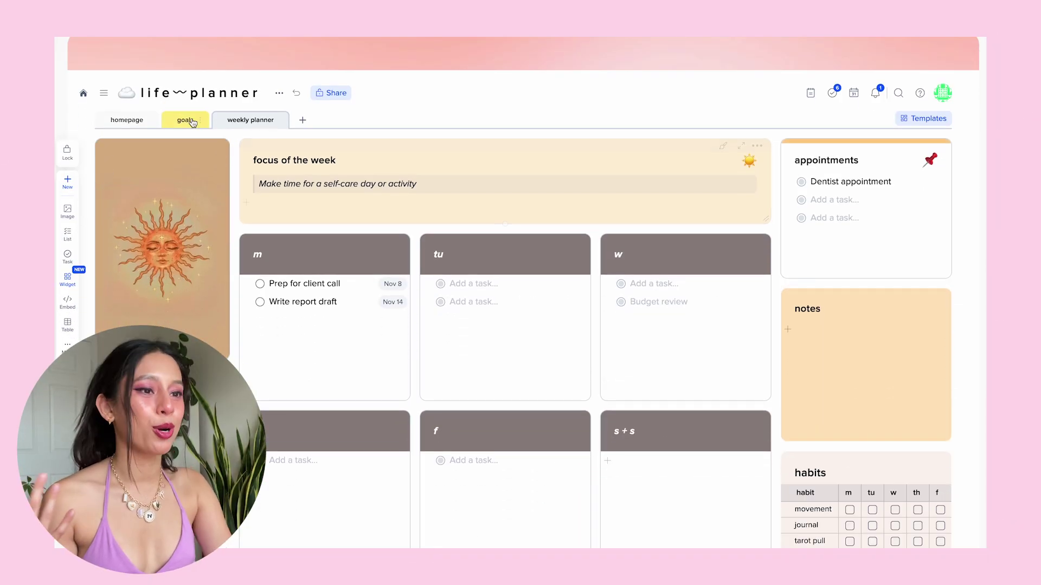
Step: On the goals page, add the bullet point "Read 6 books." to the self development tile
left_click(187, 128)
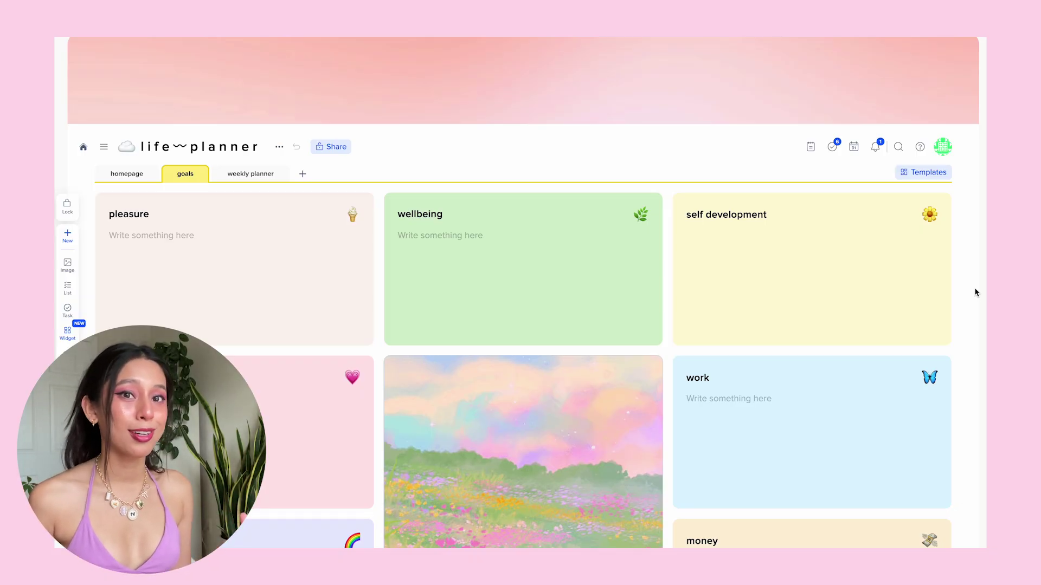
left_click(788, 239)
type("- Read")
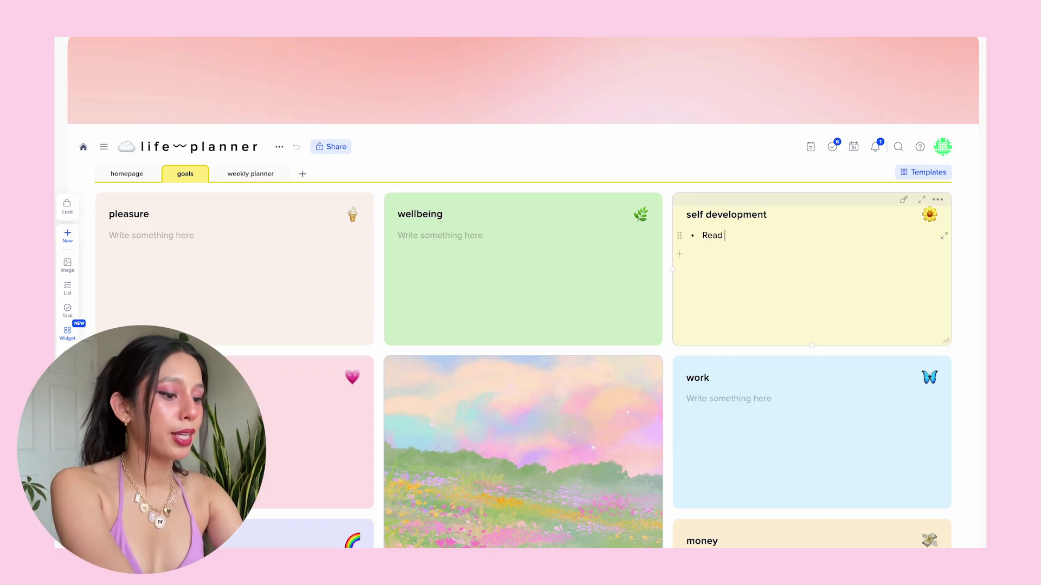
type(" 6 books.")
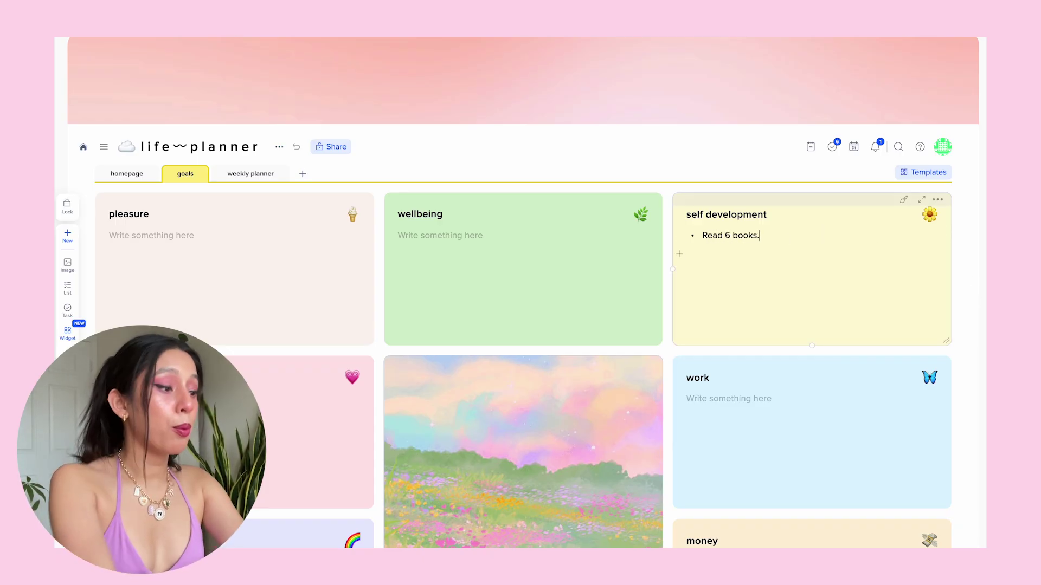
key("BackSpace")
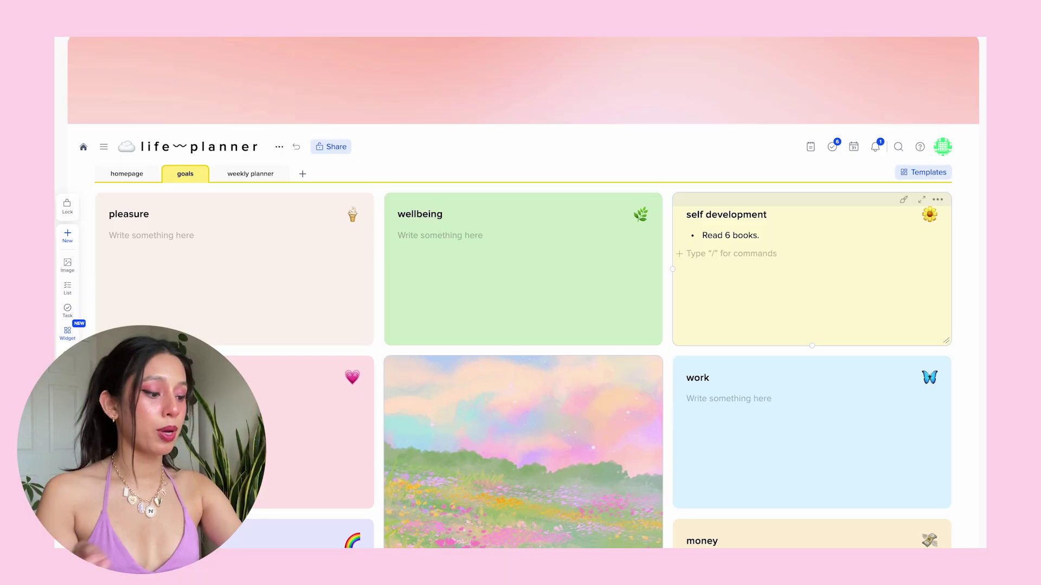
Step: Insert a task reading "Finish book 1" below the reading goal, and tick and untick its checkbox
type("/")
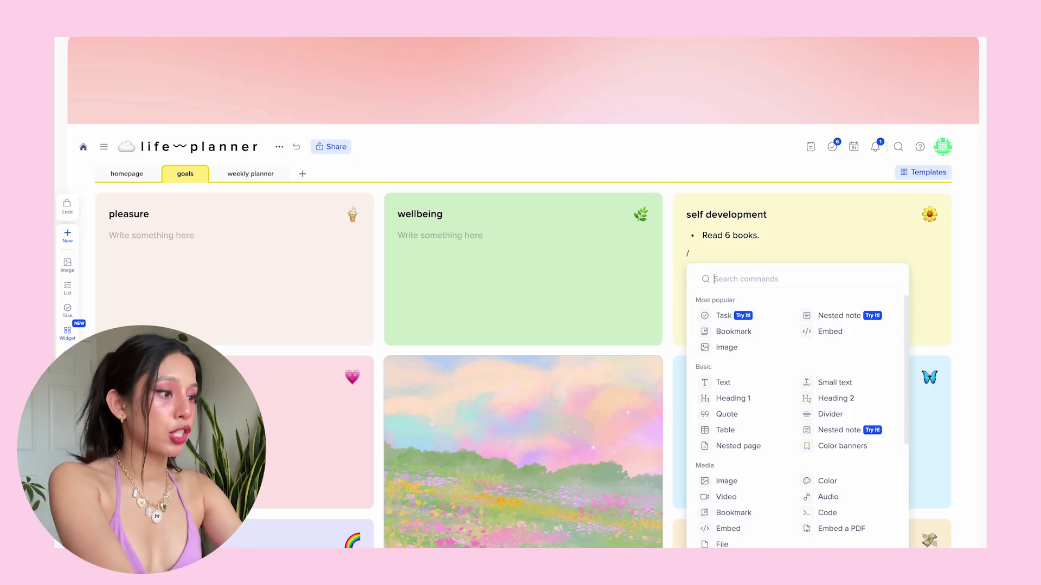
type("task")
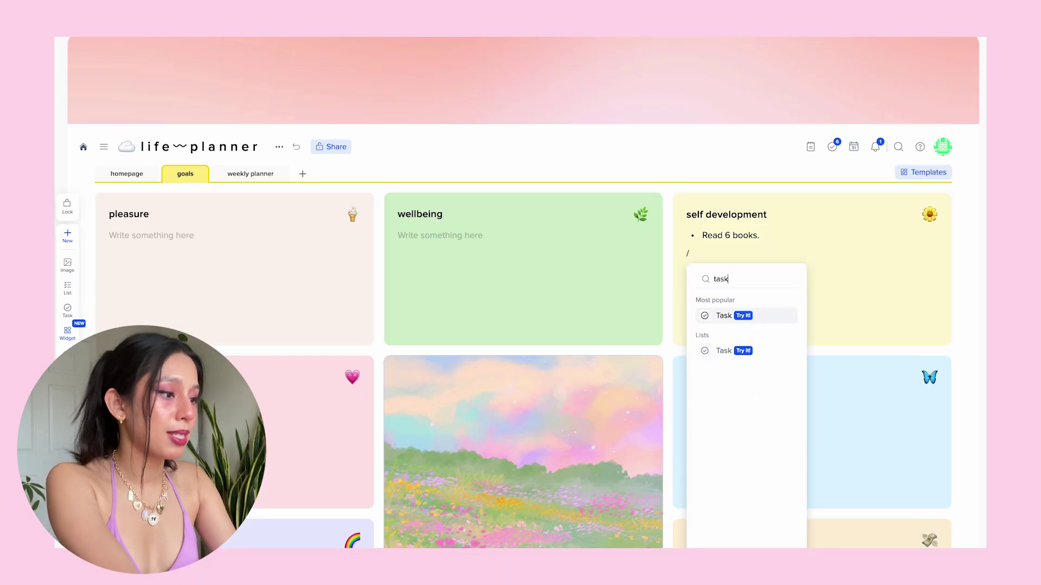
left_click(720, 319)
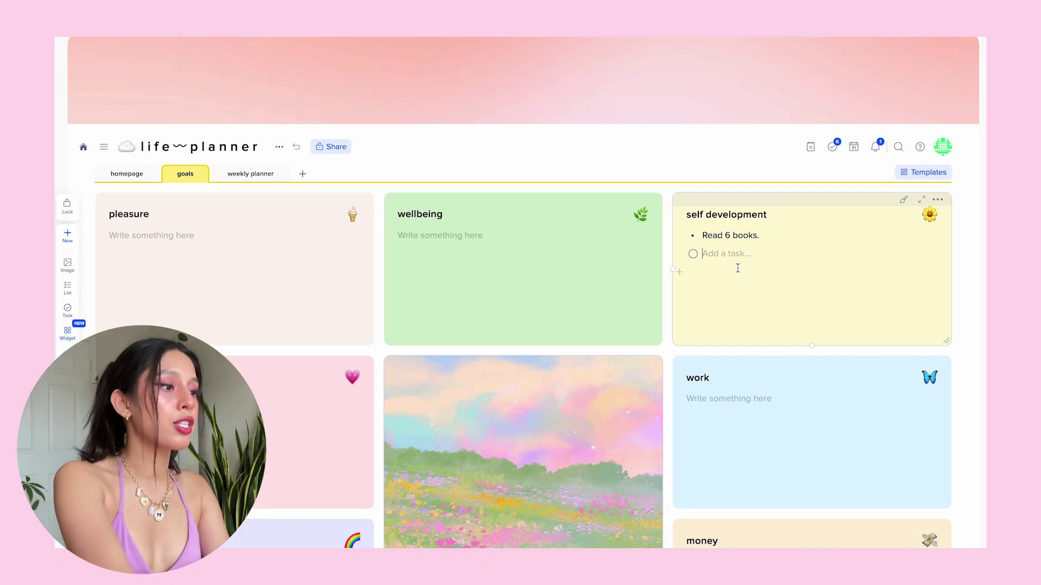
type("Fin")
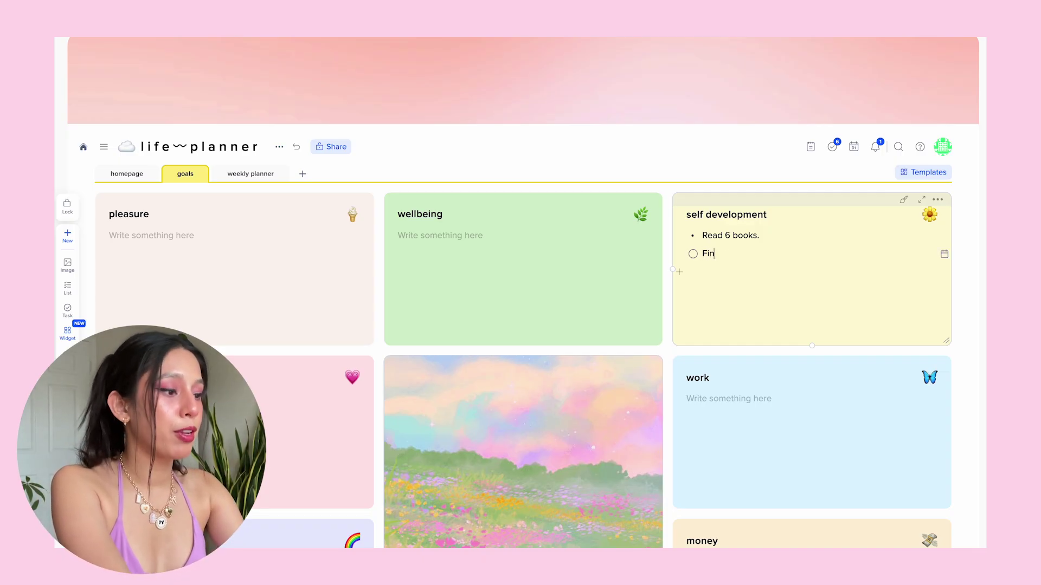
type("ish book")
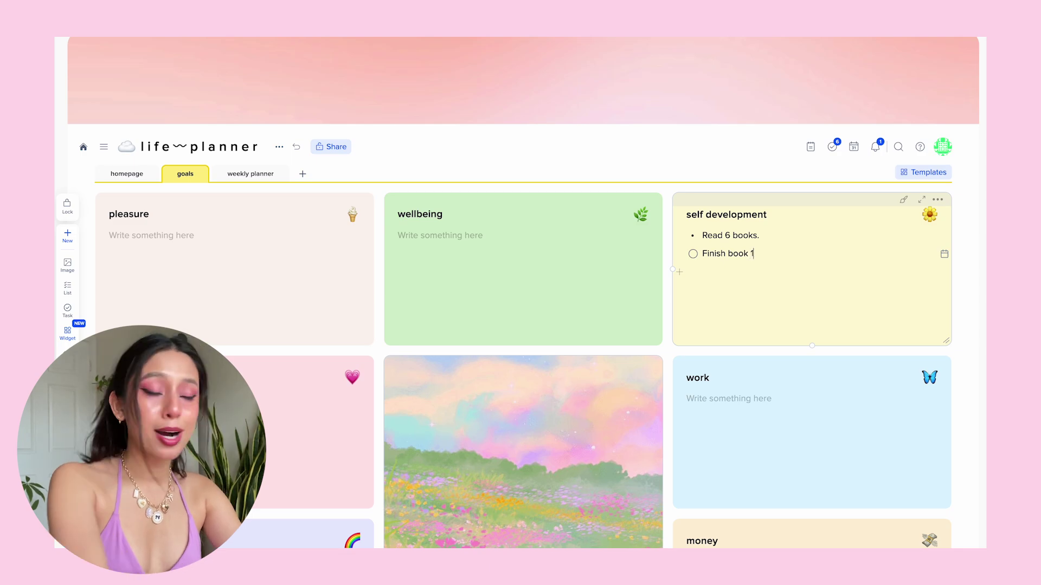
type(" 1")
left_click(692, 254)
left_click(695, 254)
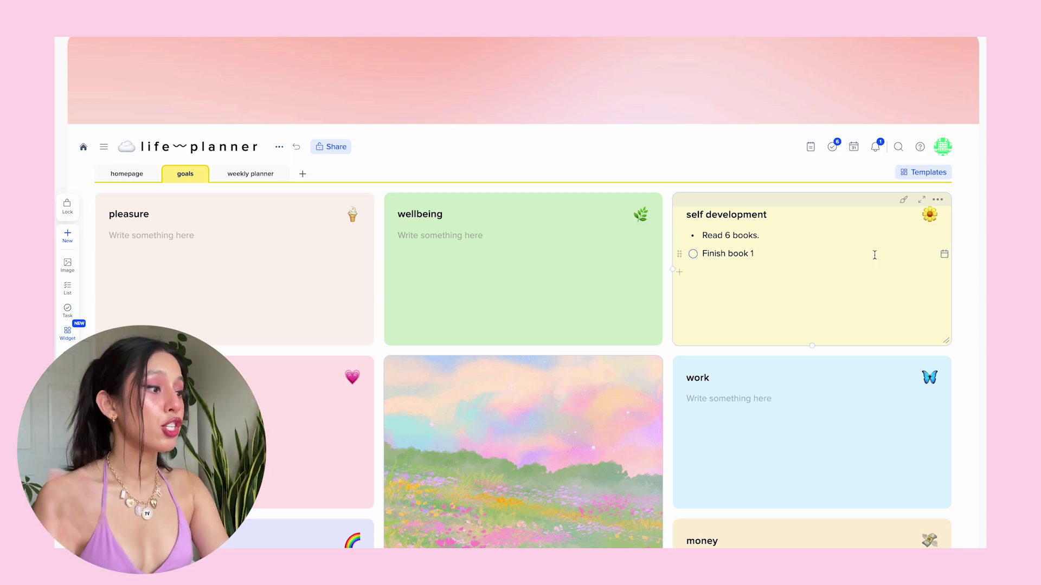
Step: Set the due date of the Finish book 1 task to January 31, 2025 and open the upcoming tasks overview
left_click(944, 255)
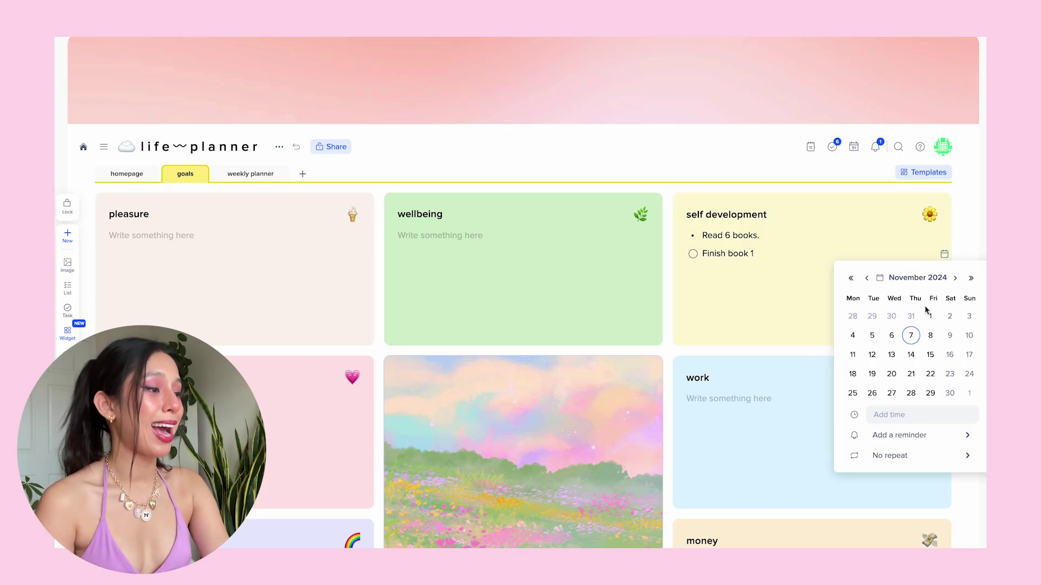
left_click(955, 278)
left_click(955, 278)
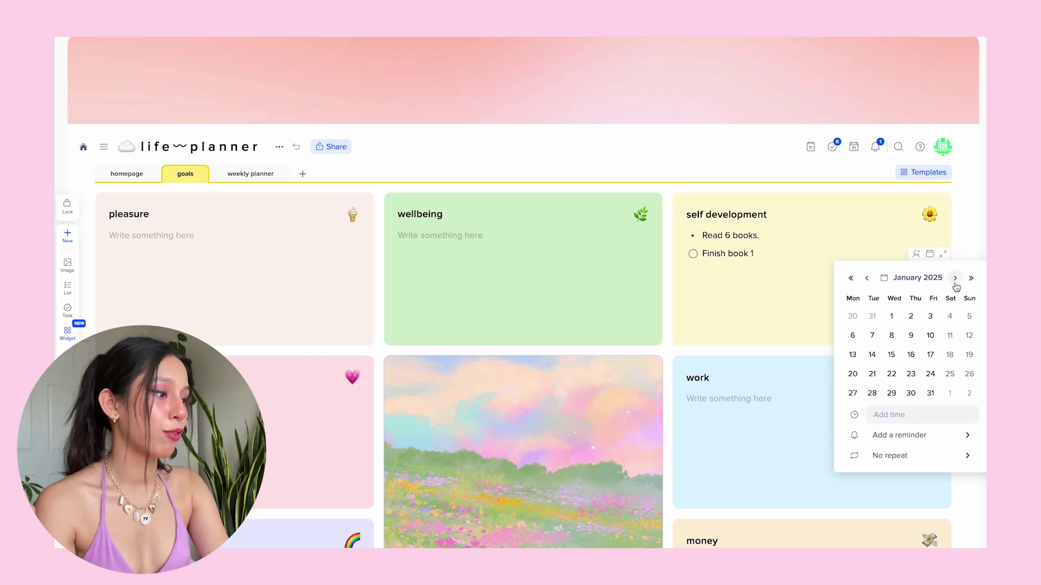
left_click(931, 394)
left_click(738, 294)
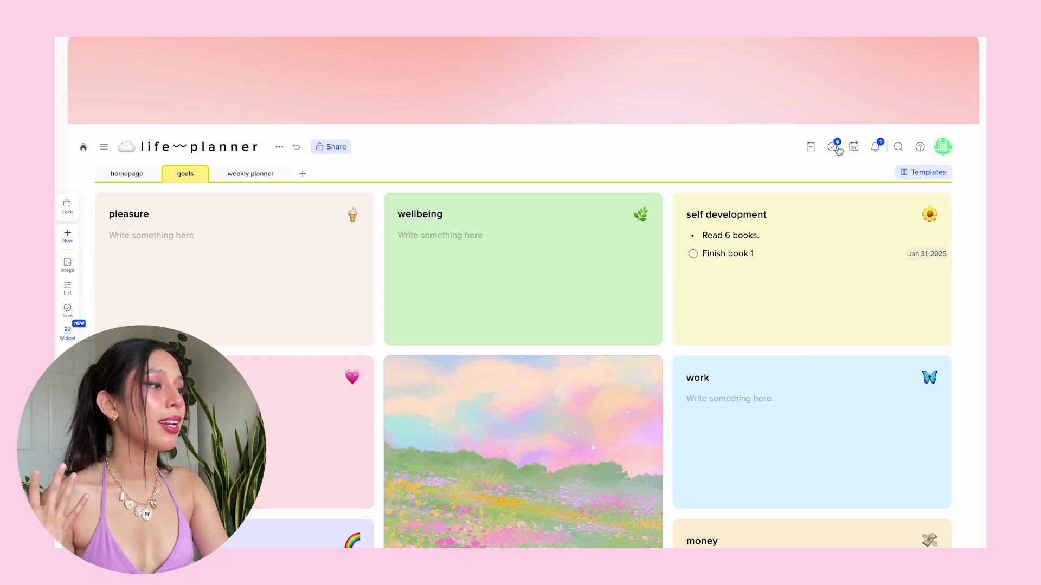
scroll(838, 150, "down", 1)
left_click(832, 115)
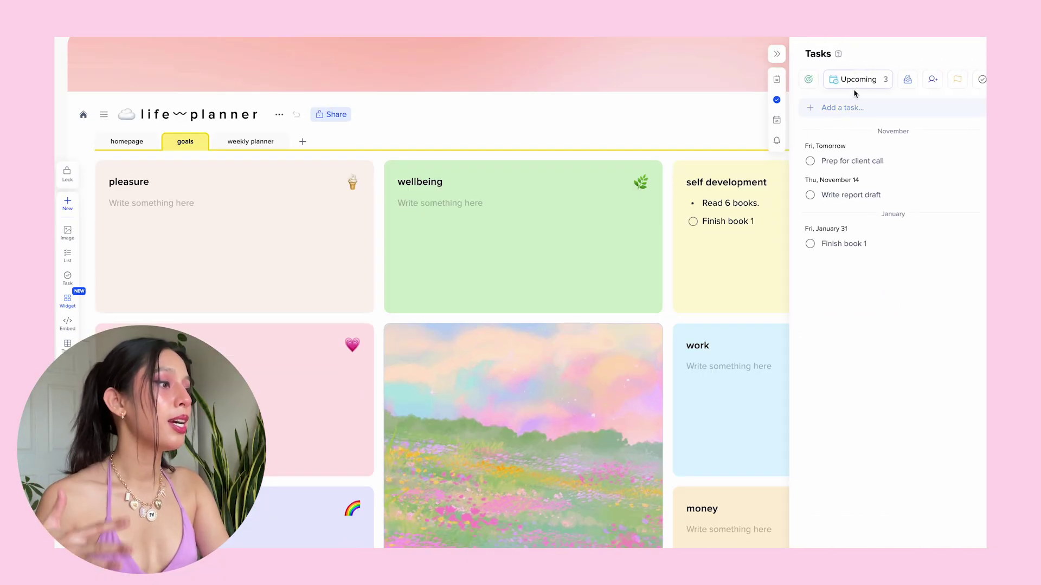
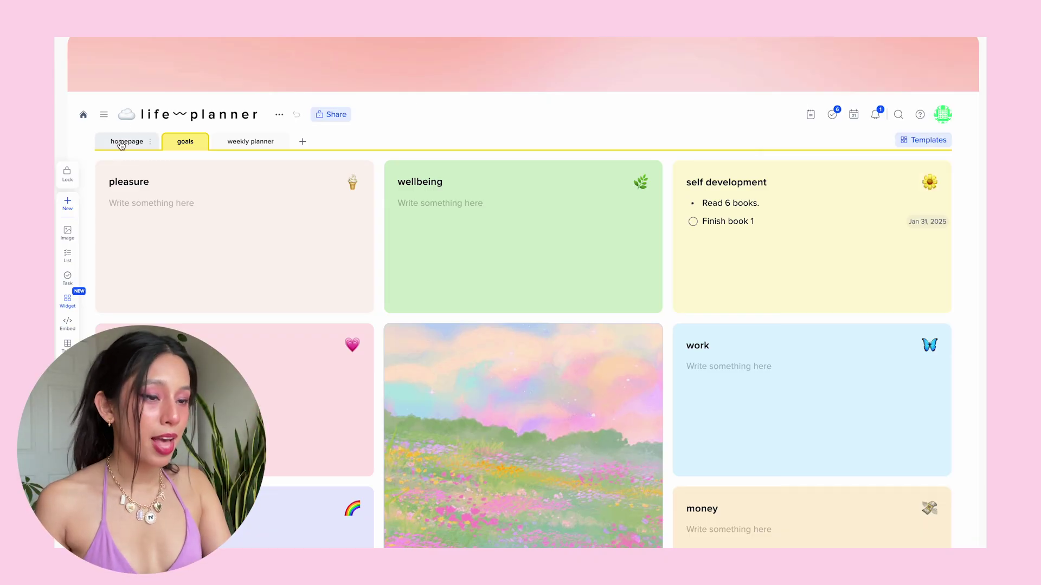
Step: Open the homepage, start and pause the pomodoro timer, and look over the schedule, notes and navigation tiles
left_click(126, 141)
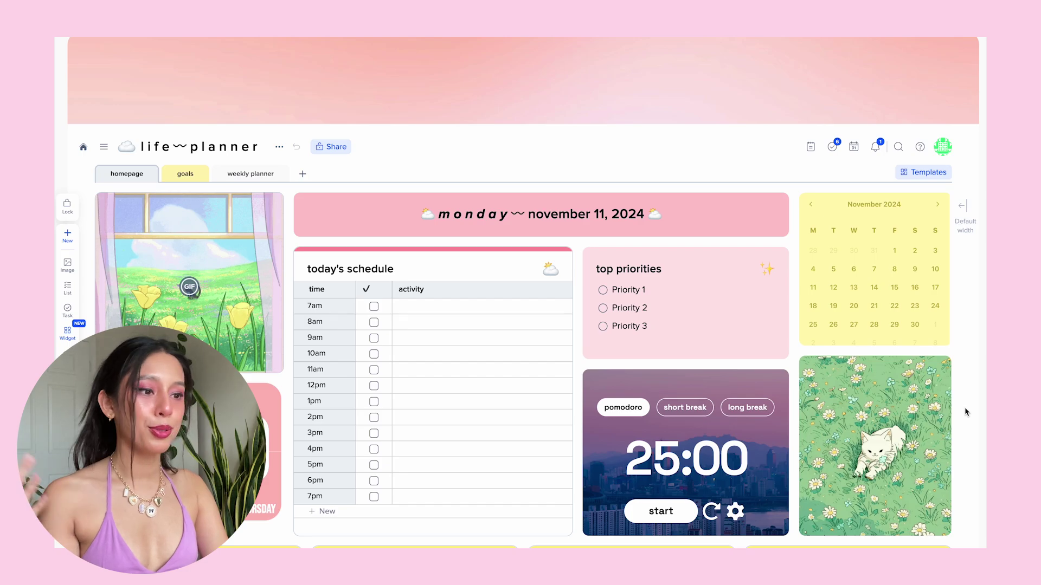
scroll(966, 412, "down", 1)
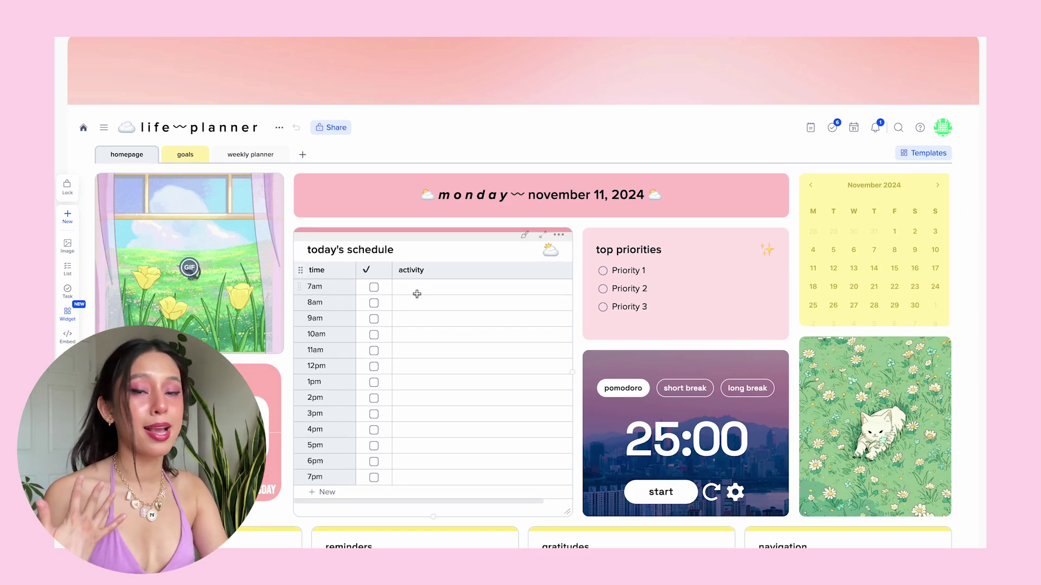
left_click(660, 491)
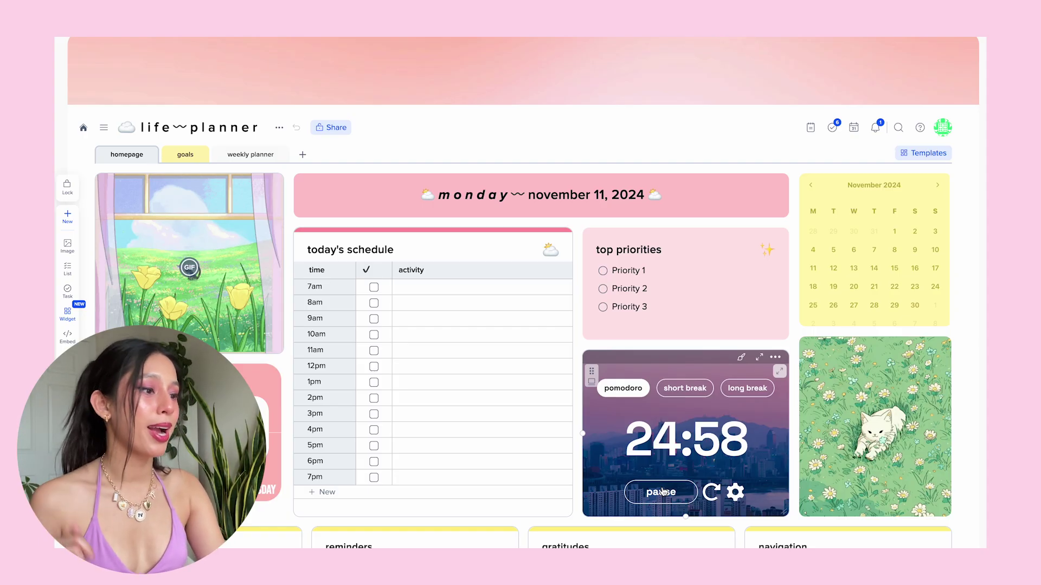
left_click(660, 492)
scroll(661, 492, "down", 5)
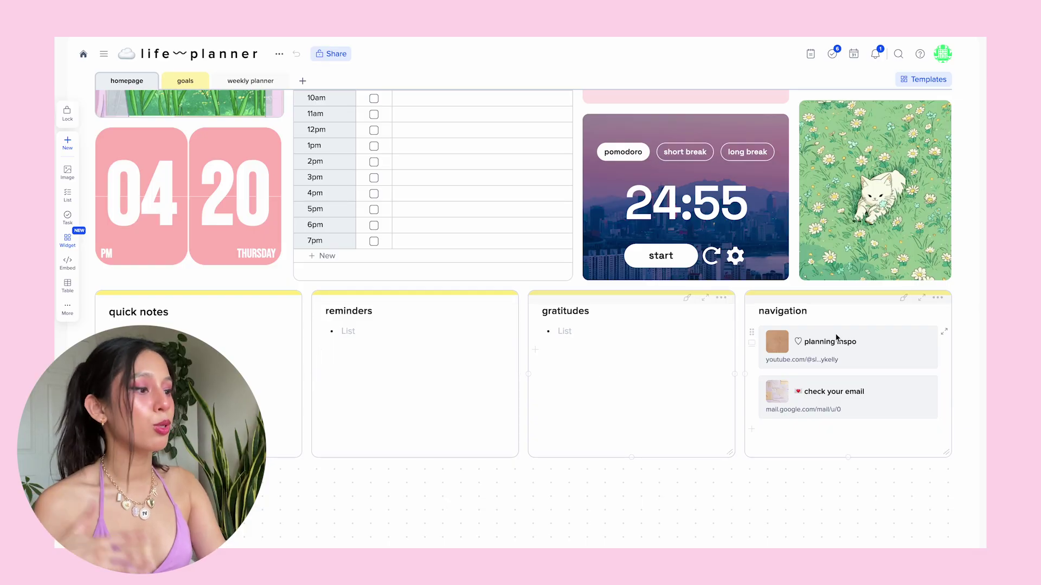
scroll(967, 449, "up", 3)
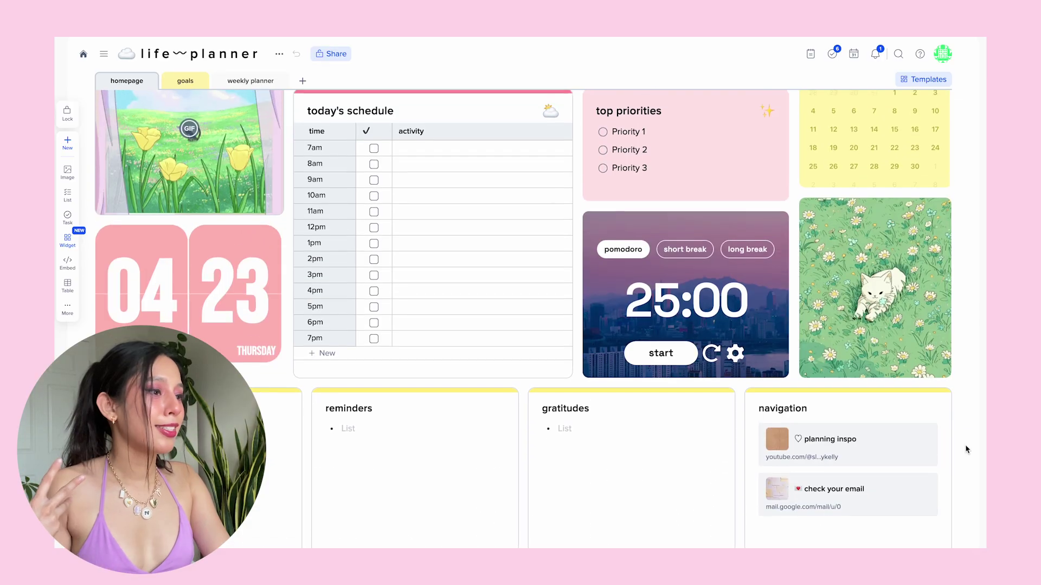
Step: Open the tasks overview and add a task reading "Pick up grandma from airport" to the quick notes tile
scroll(965, 450, "up", 3)
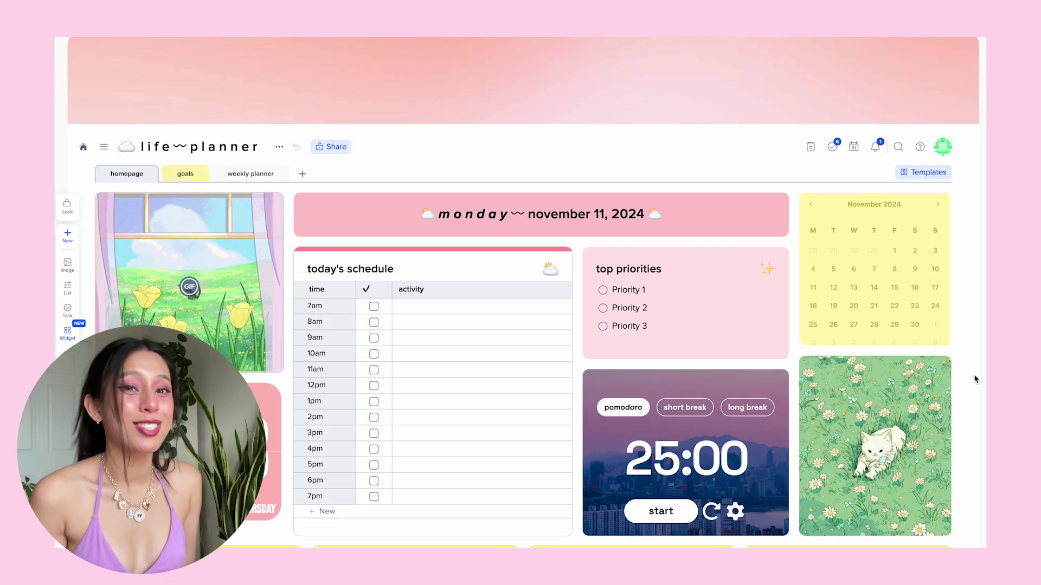
left_click(832, 147)
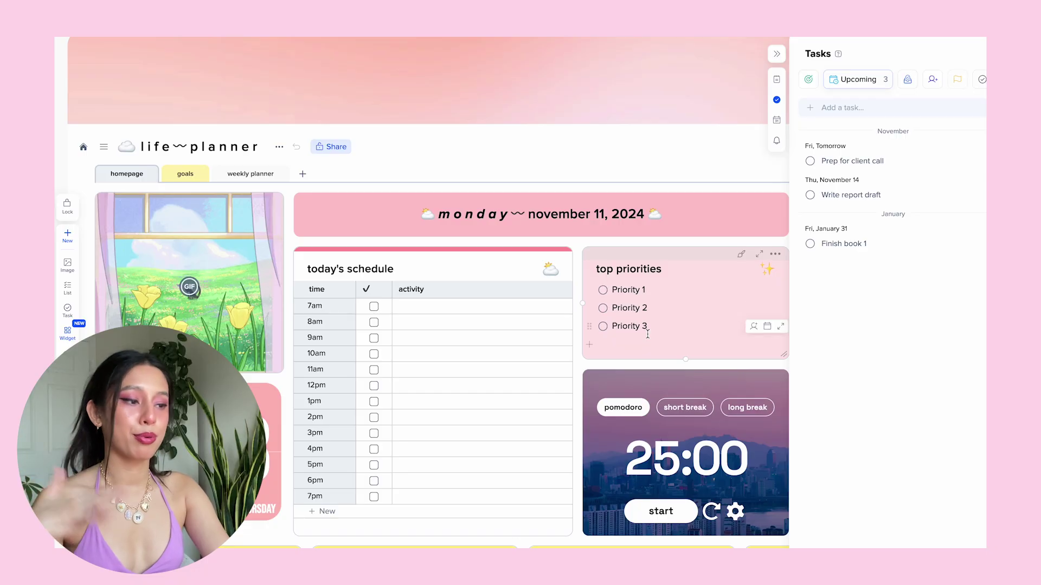
scroll(647, 335, "down", 1)
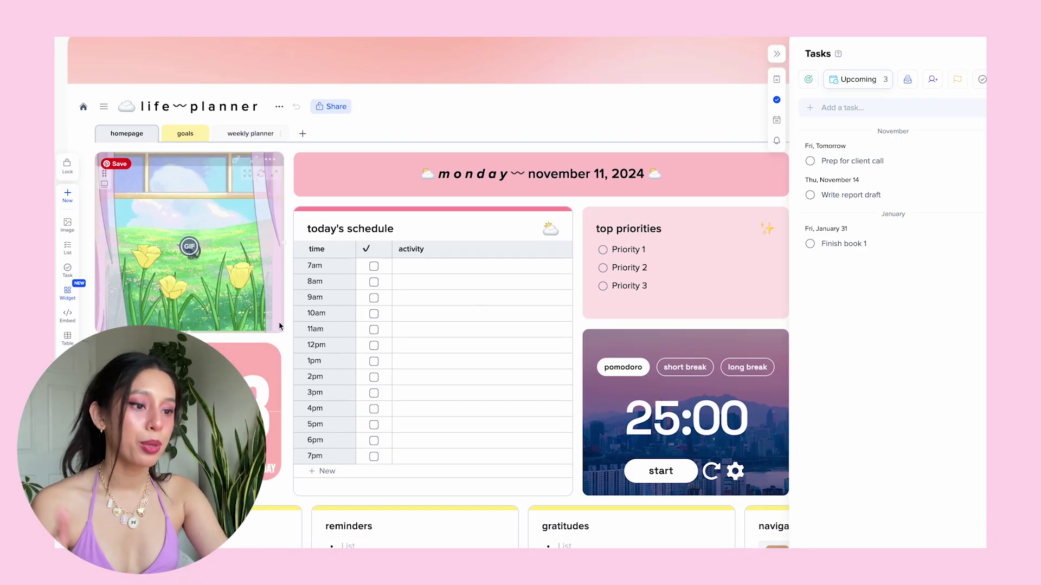
scroll(280, 325, "down", 4)
left_click(126, 391)
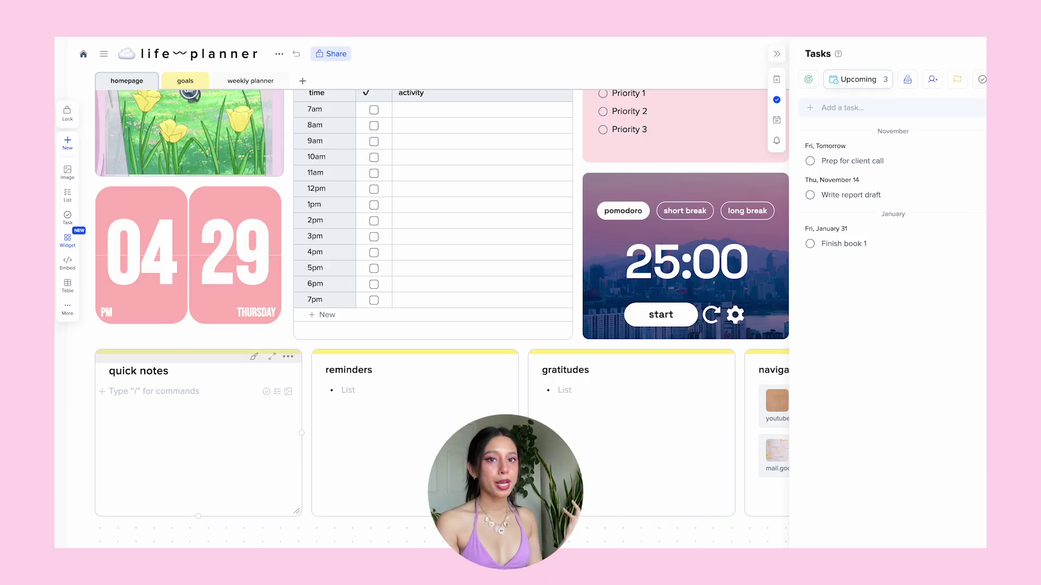
type("/task")
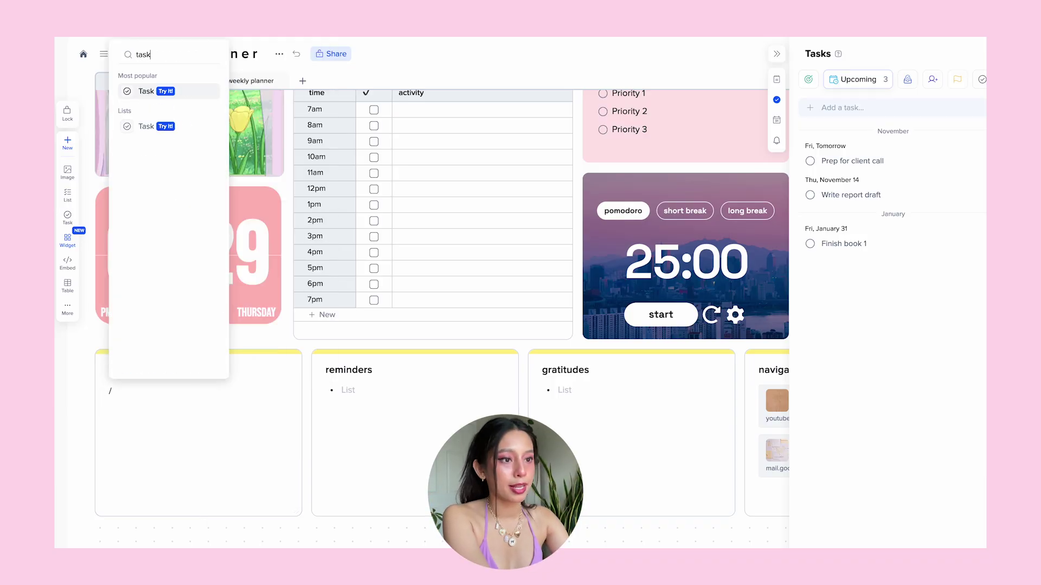
key("Return")
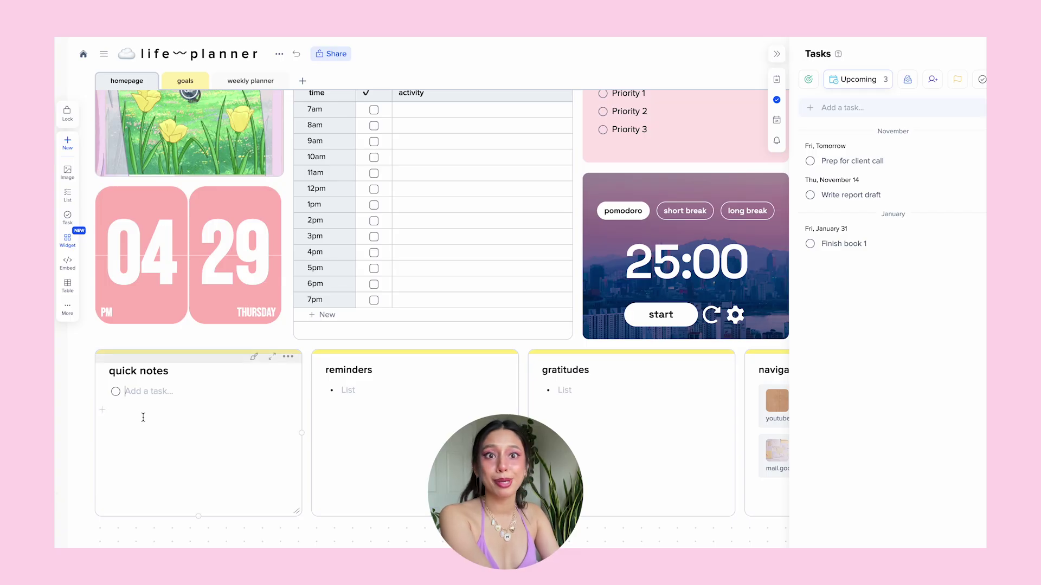
type("Pick up grandma from airport")
Step: Set the due date of the Pick up grandma from airport task to November 9, 2024
left_click(295, 391)
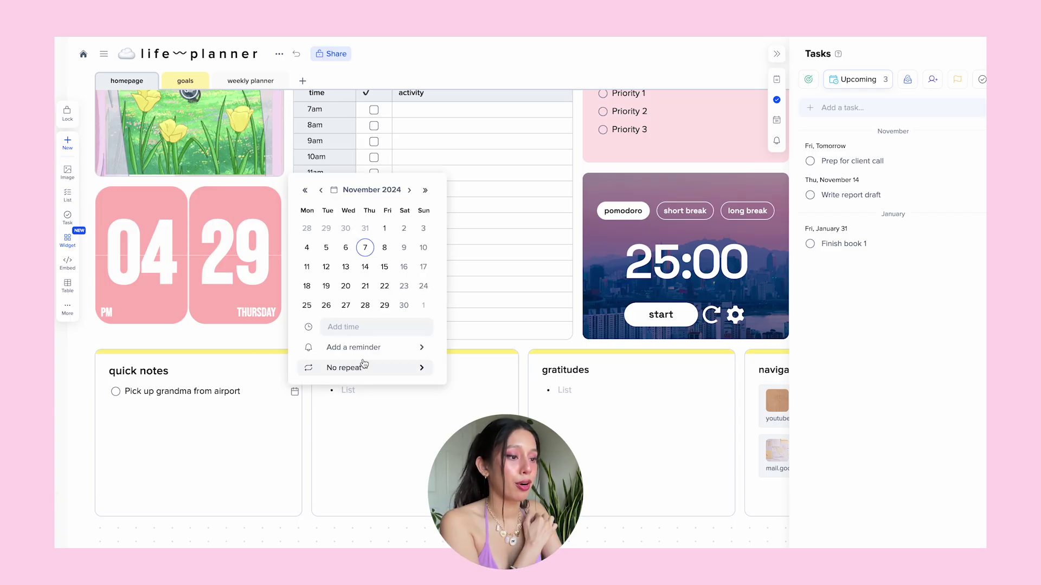
left_click(404, 247)
left_click(271, 419)
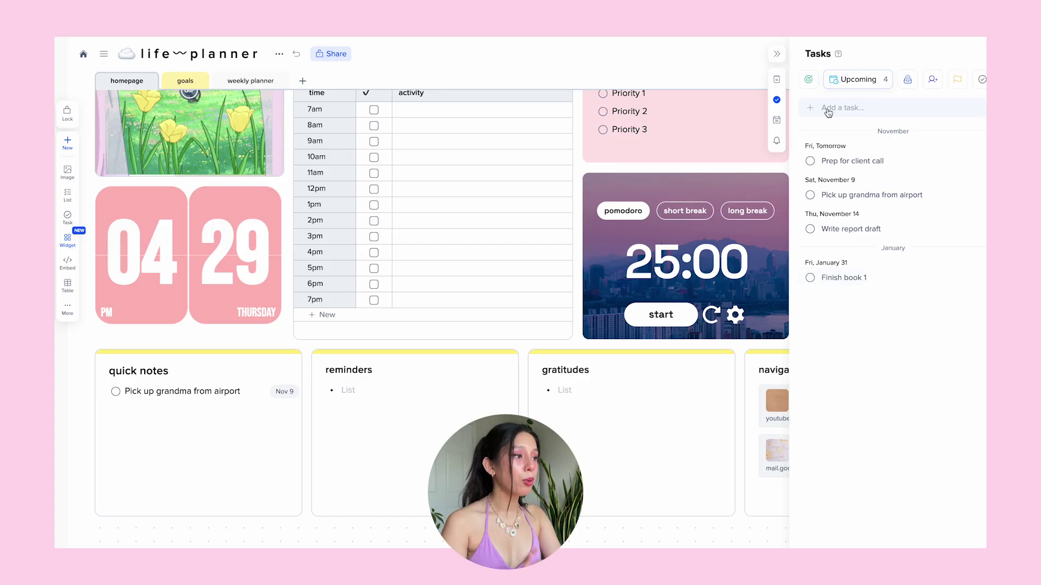
Step: Show today's tasks and set the due date of the Pick up grandma from airport task to November 7, 2024
left_click(808, 81)
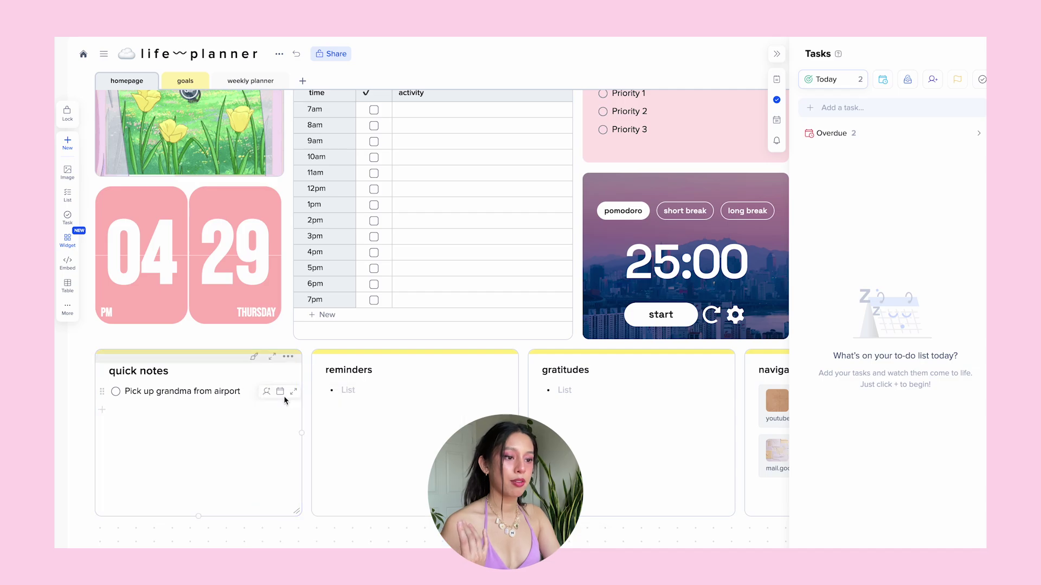
left_click(280, 391)
left_click(351, 226)
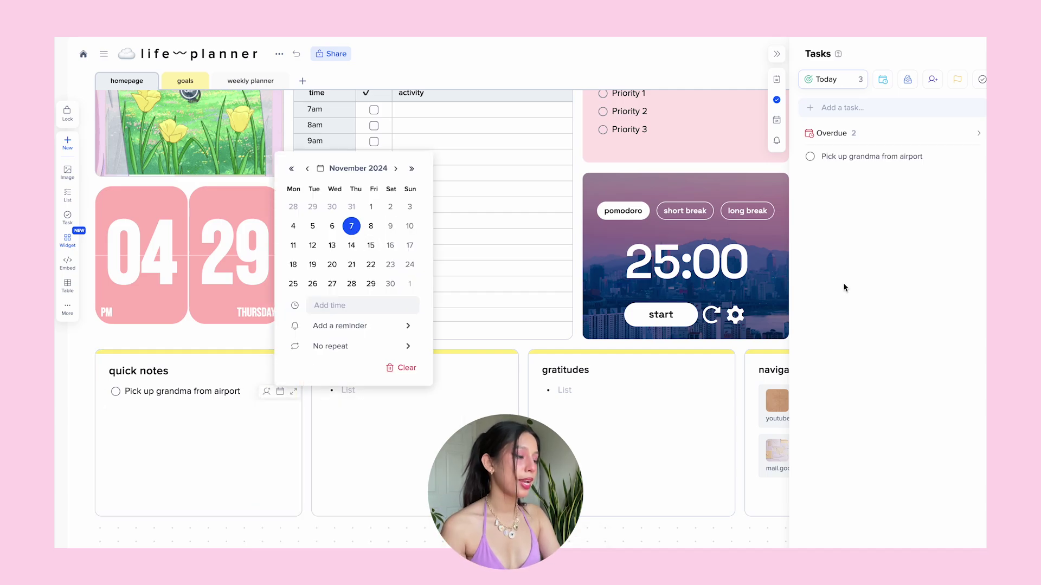
left_click(844, 289)
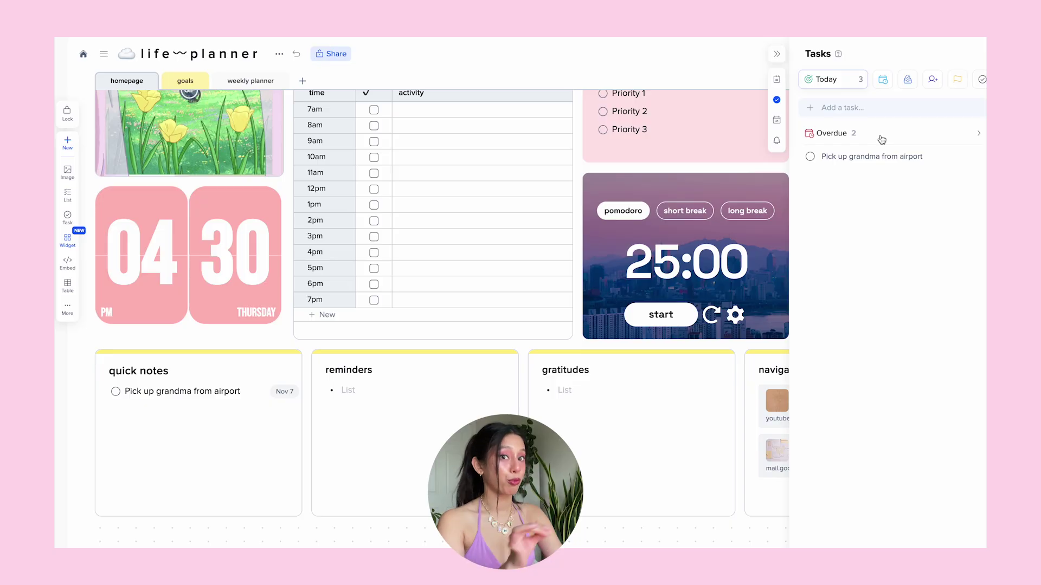
Step: Look through the upcoming and completed tasks, ending on the upcoming list
left_click(882, 79)
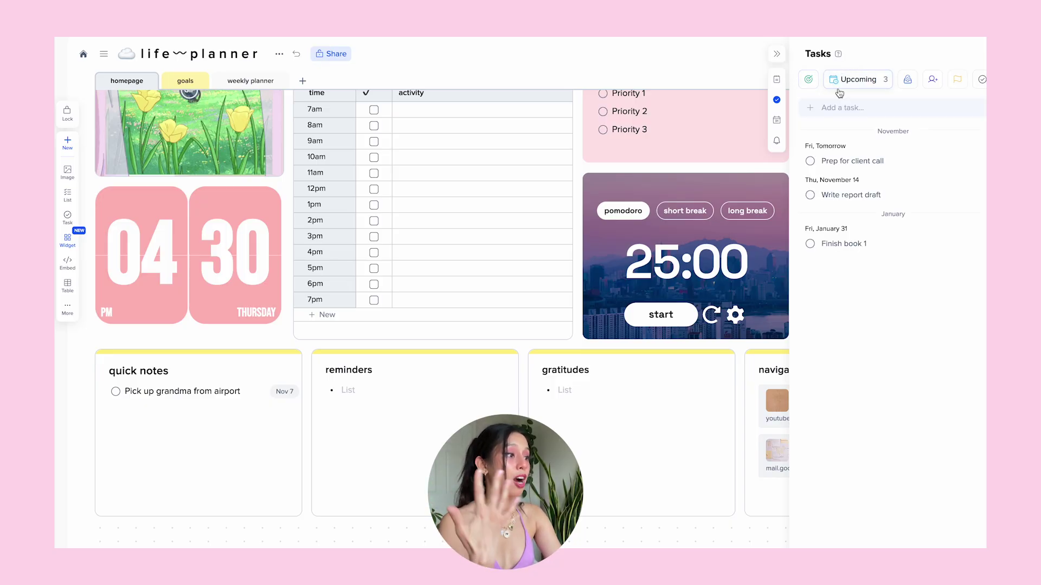
left_click(982, 79)
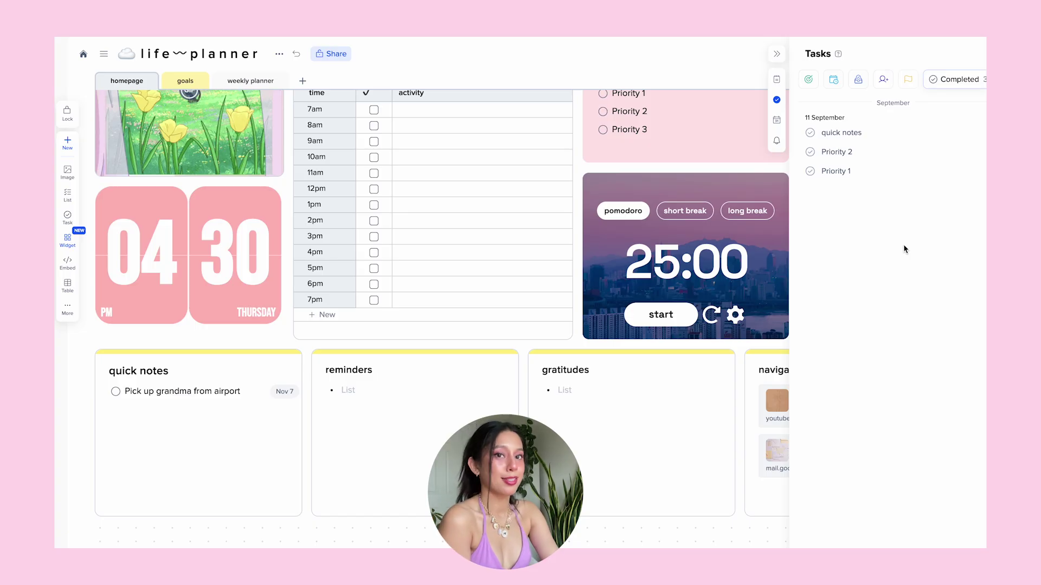
left_click(833, 79)
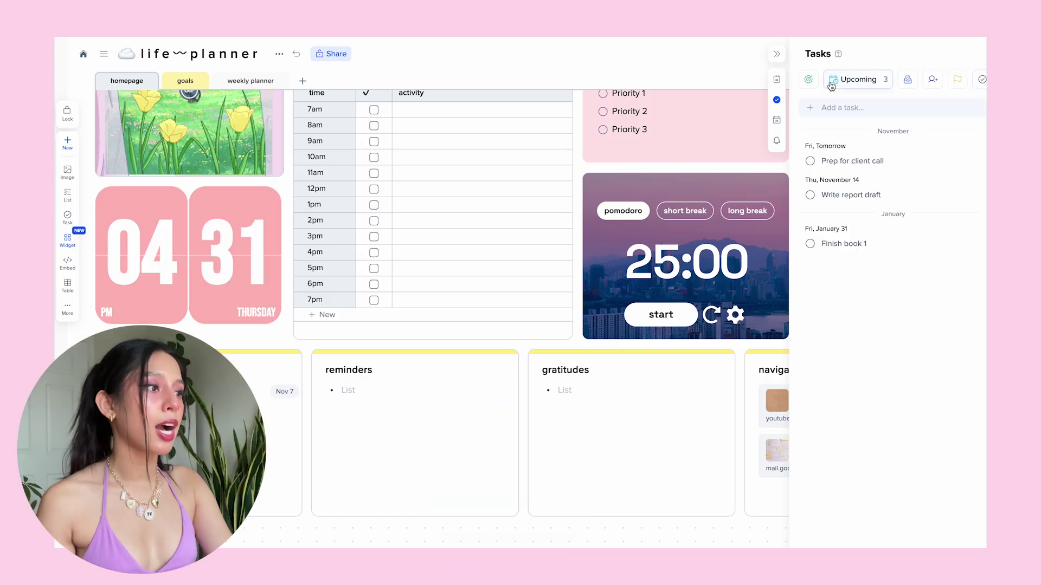
Step: Add a task reading "Submit report" with due date November 14, 2024 to the upcoming tasks
left_click(839, 110)
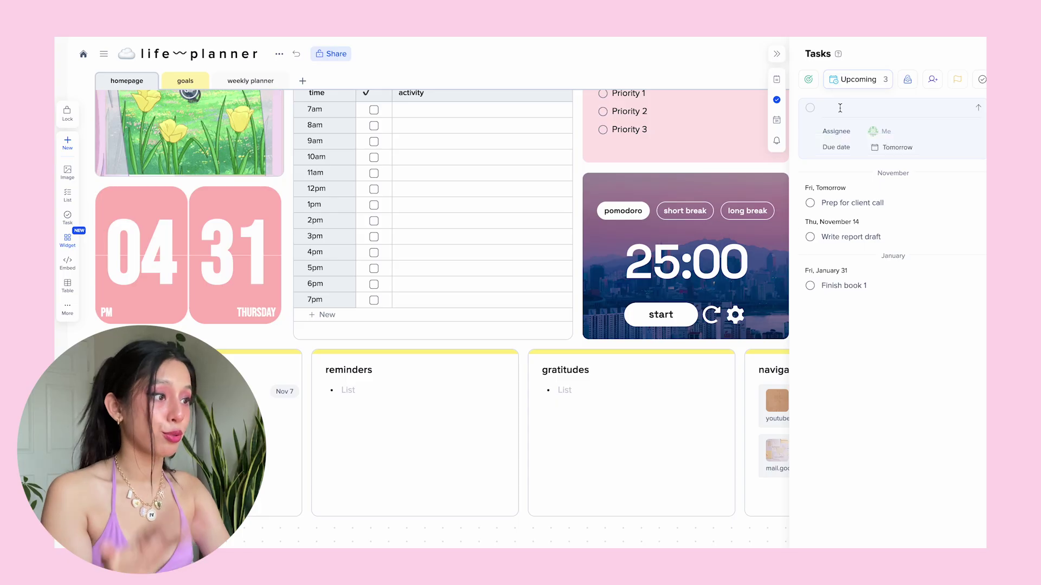
type("Submit report")
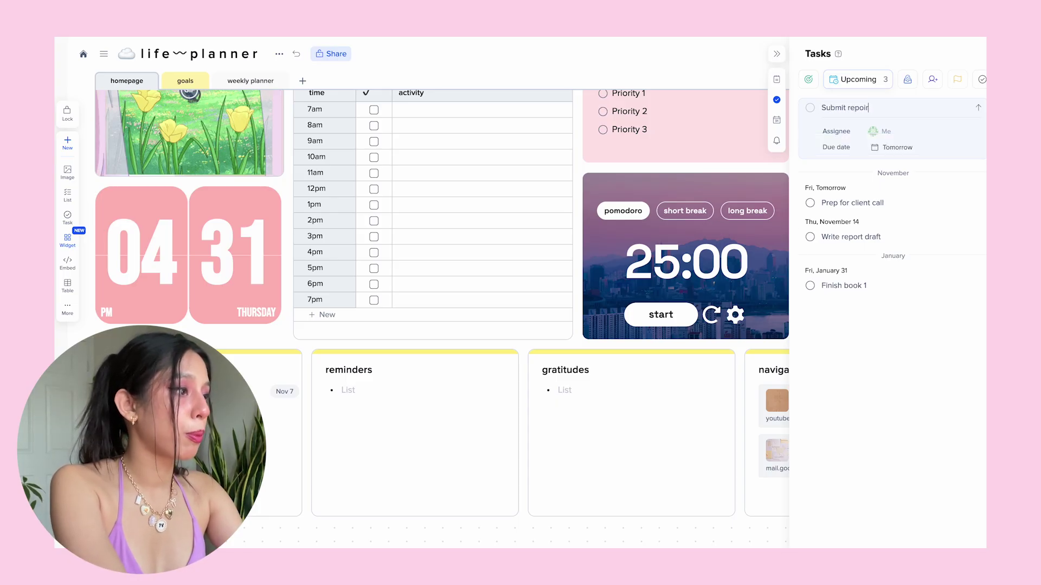
left_click(889, 147)
left_click(912, 249)
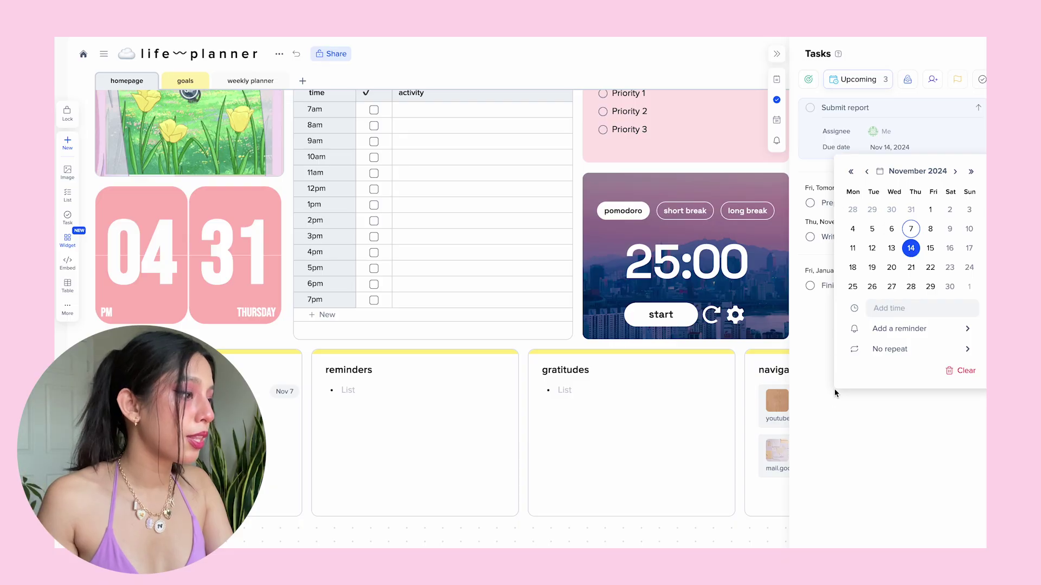
left_click(905, 402)
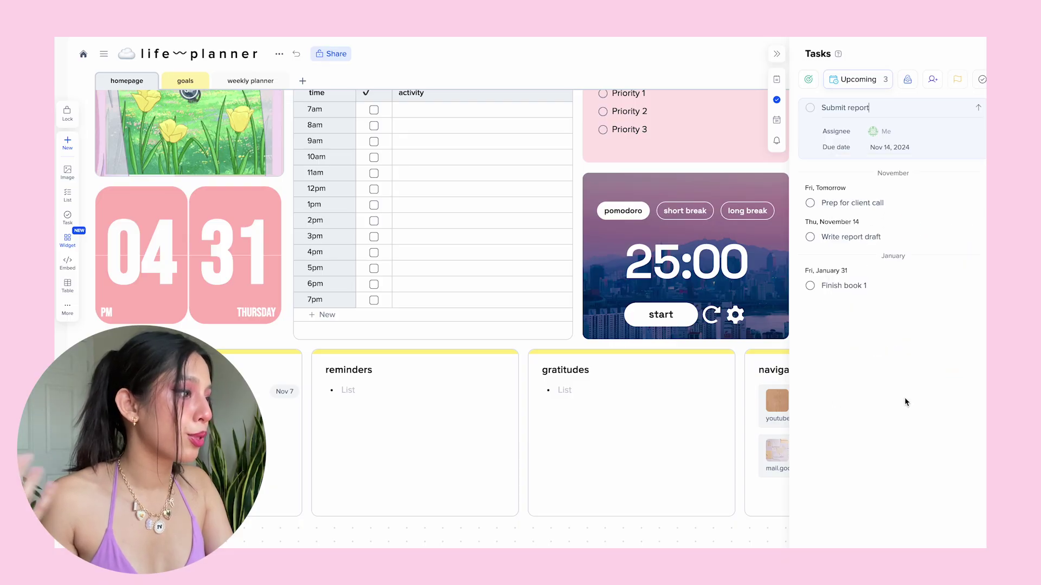
left_click(979, 107)
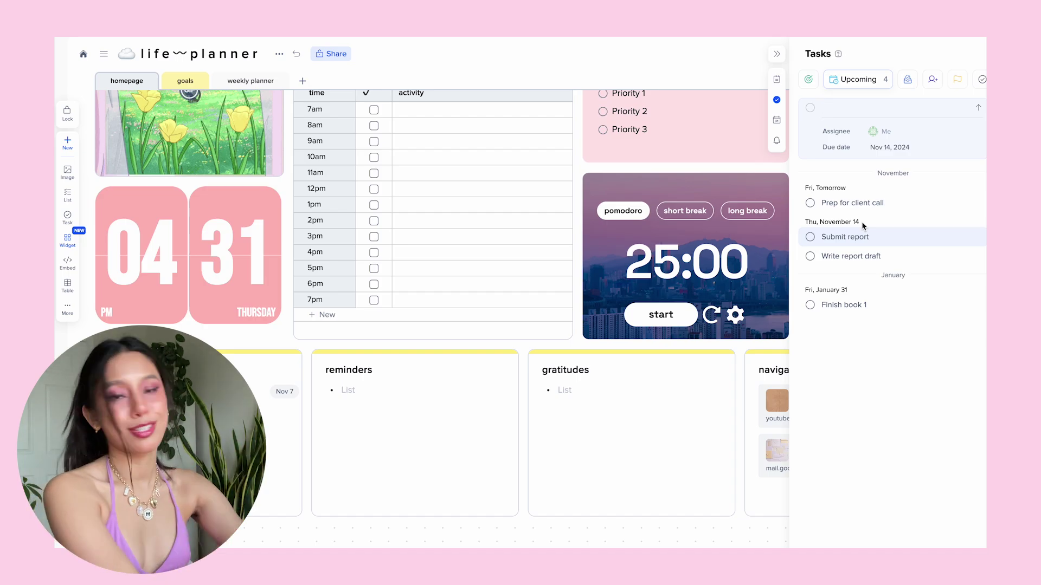
Step: Look through the task inbox and add a task reading "Clean the kitchen" to it without a due date
left_click(908, 79)
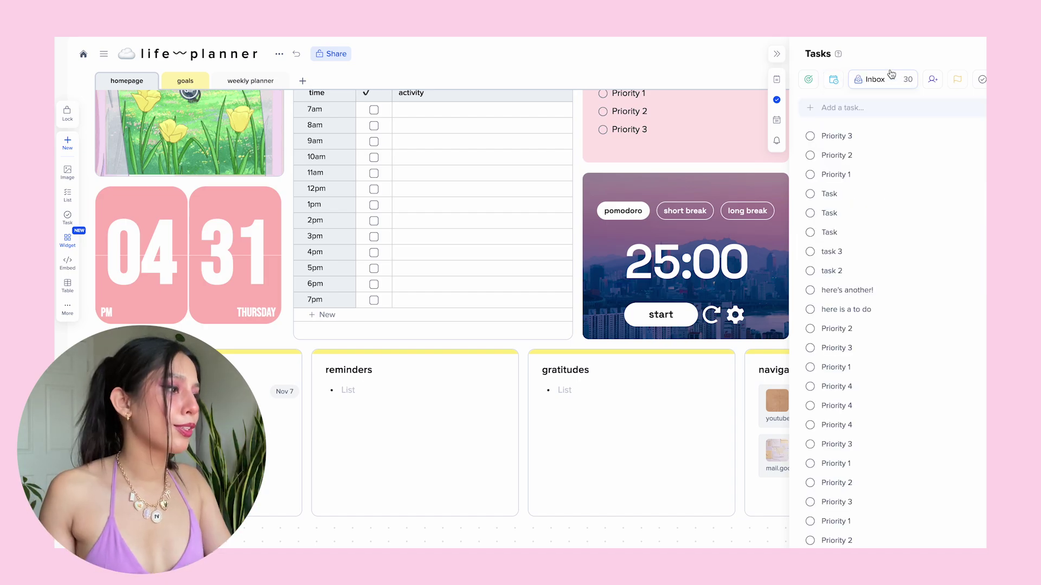
scroll(838, 374, "down", 3)
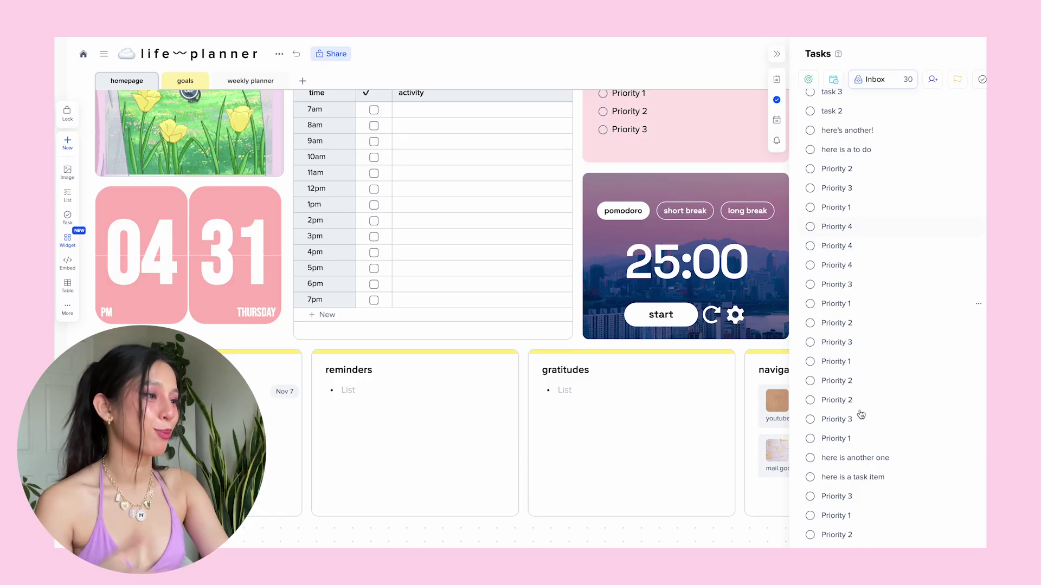
scroll(872, 321, "up", 3)
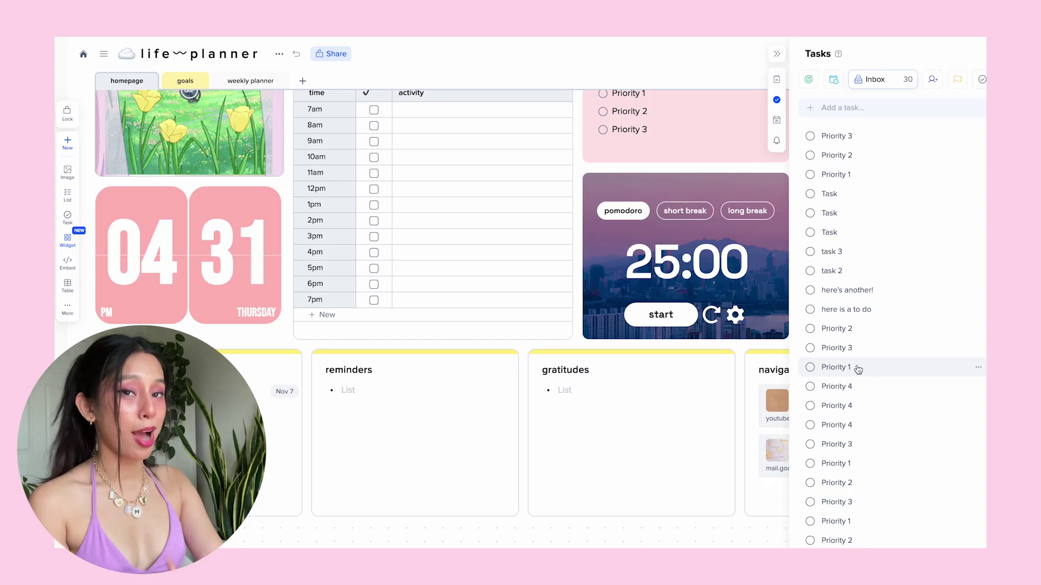
left_click(859, 109)
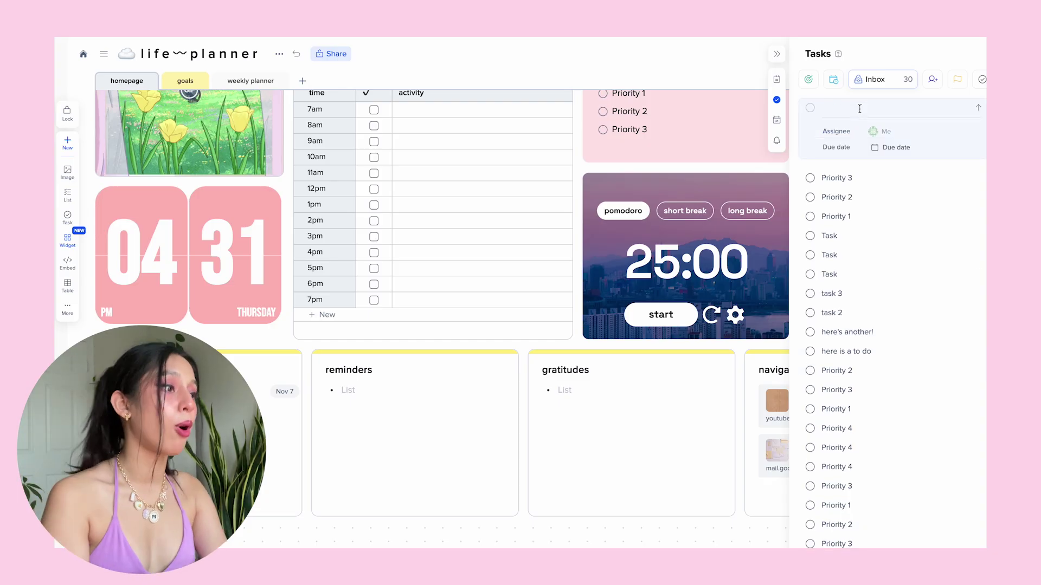
type("Clean the kitchen")
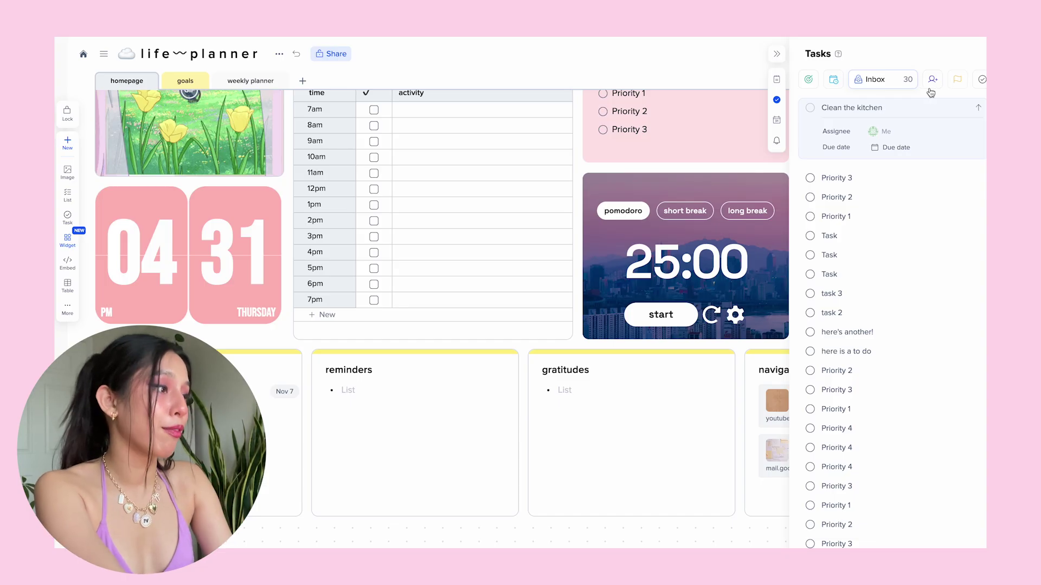
left_click(979, 107)
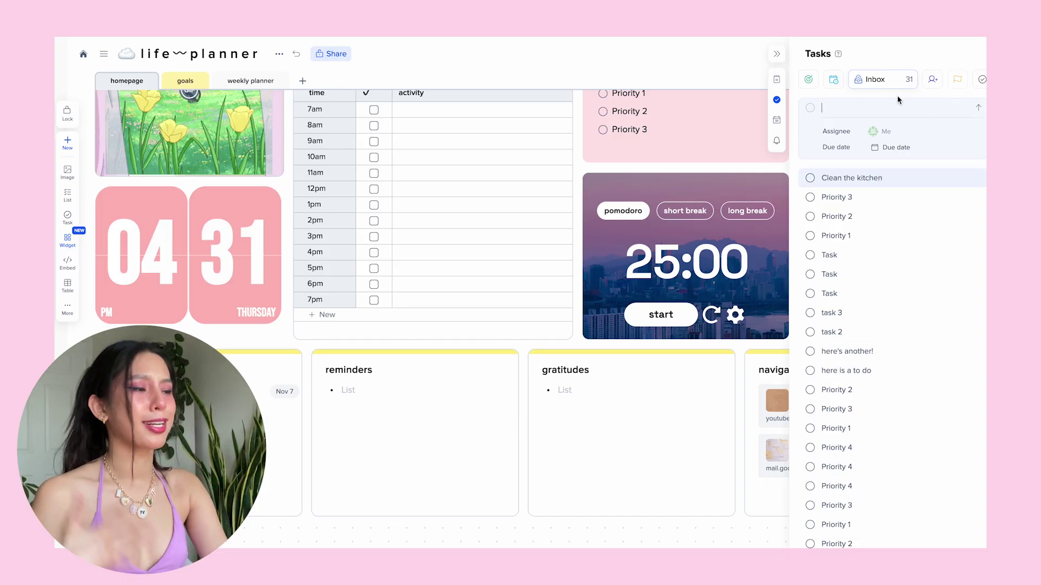
left_click(906, 63)
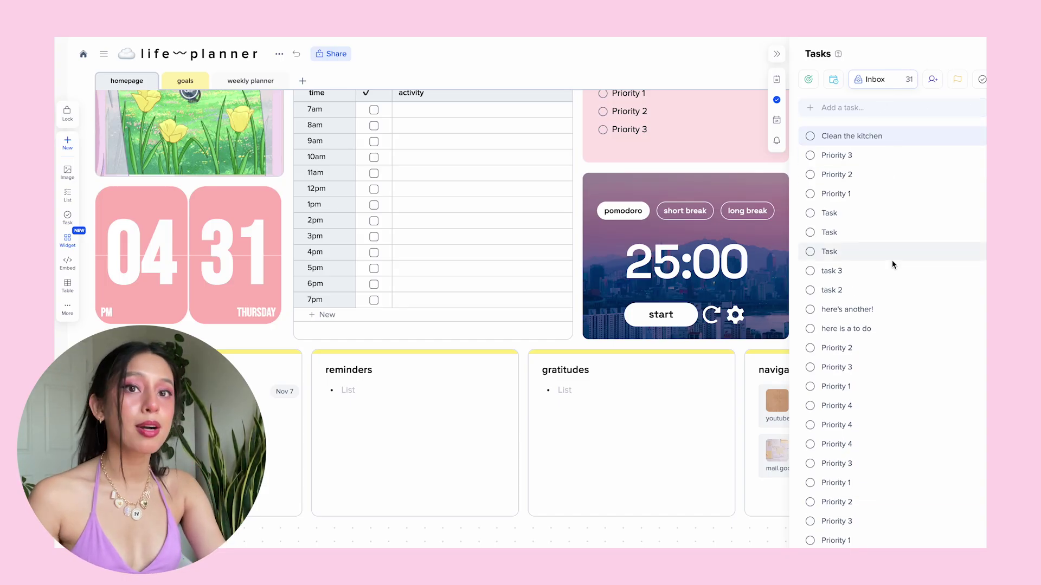
Step: Review the upcoming tasks and the tasks assigned to others
left_click(834, 80)
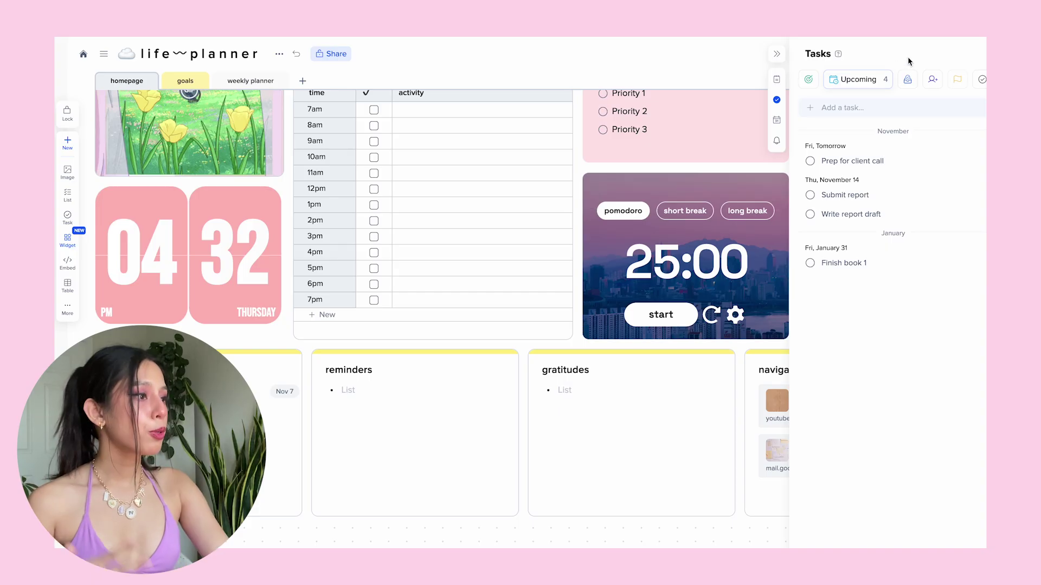
left_click(933, 79)
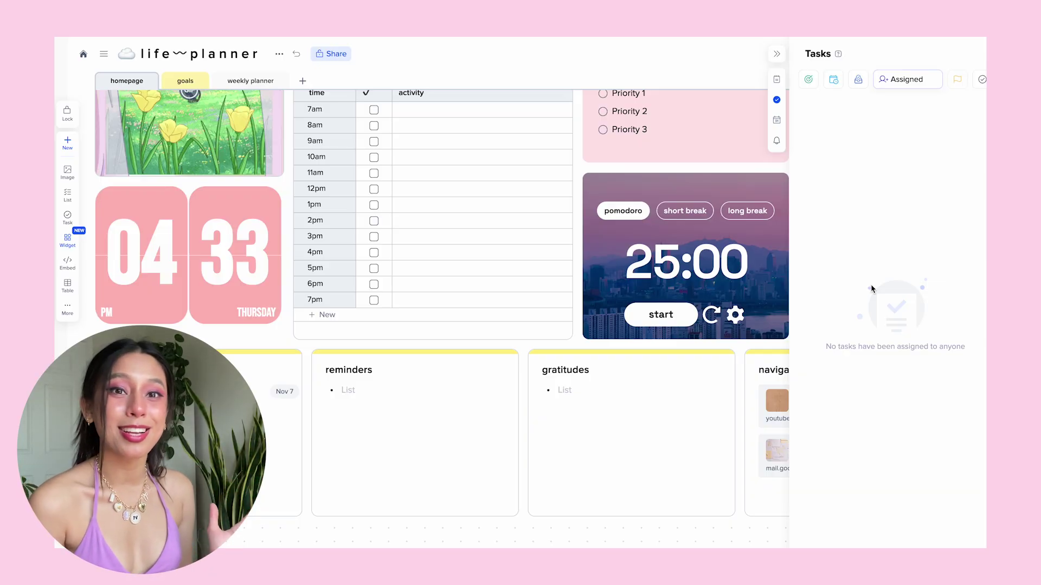
left_click(834, 79)
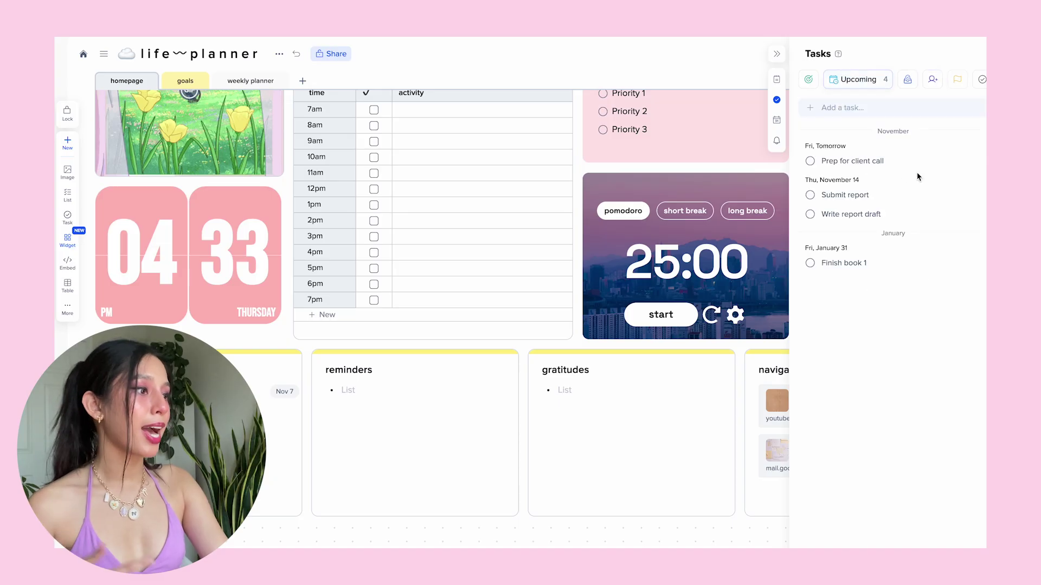
left_click(855, 161)
left_click(884, 195)
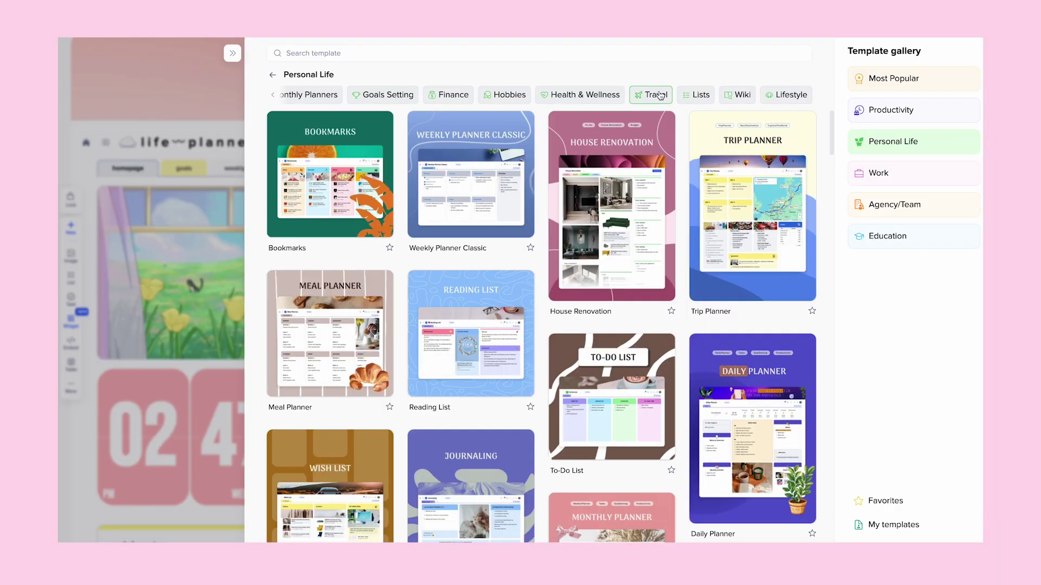
Step: Create a new project from the pre-filled Trip Planner template in the travel category and return to the workspace's project overview
left_click(648, 97)
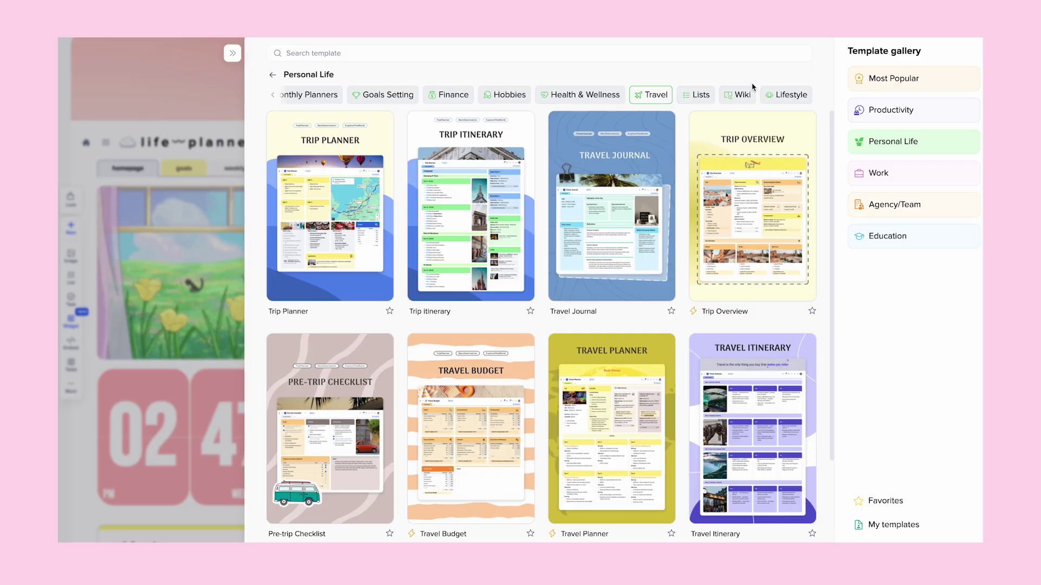
left_click(348, 219)
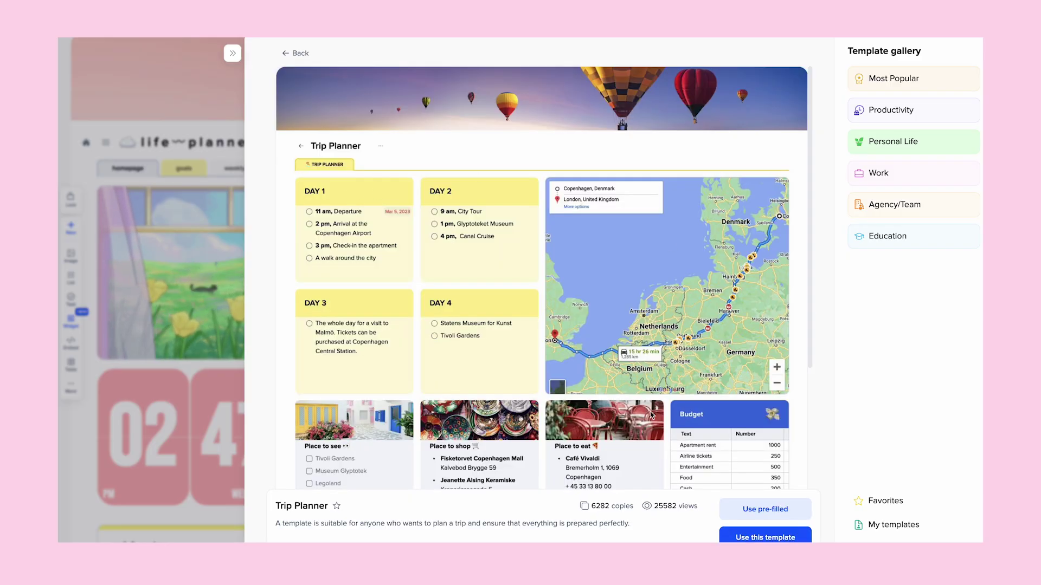
scroll(629, 441, "down", 2)
scroll(630, 441, "up", 1)
left_click(759, 509)
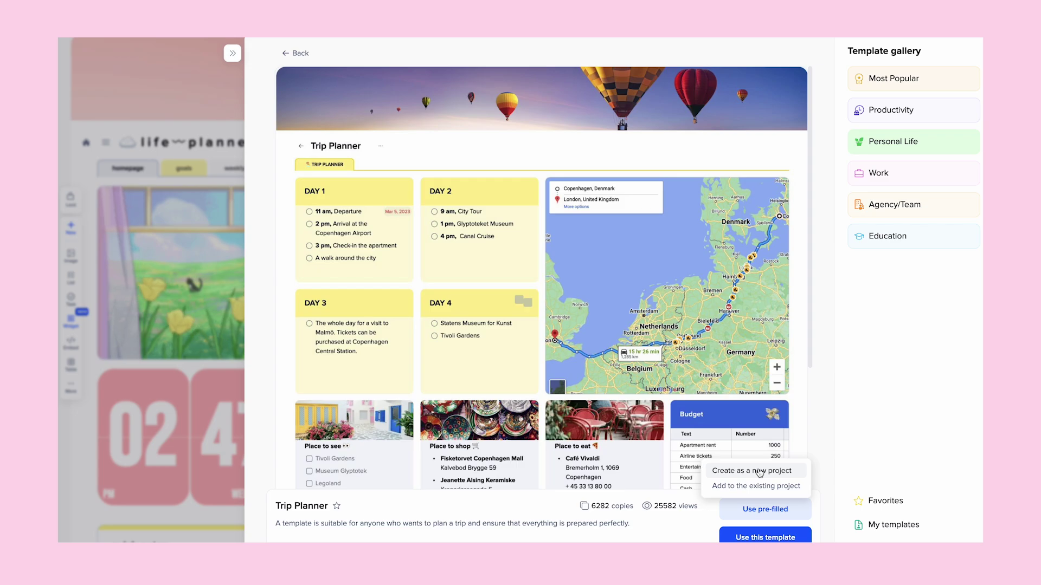
left_click(713, 471)
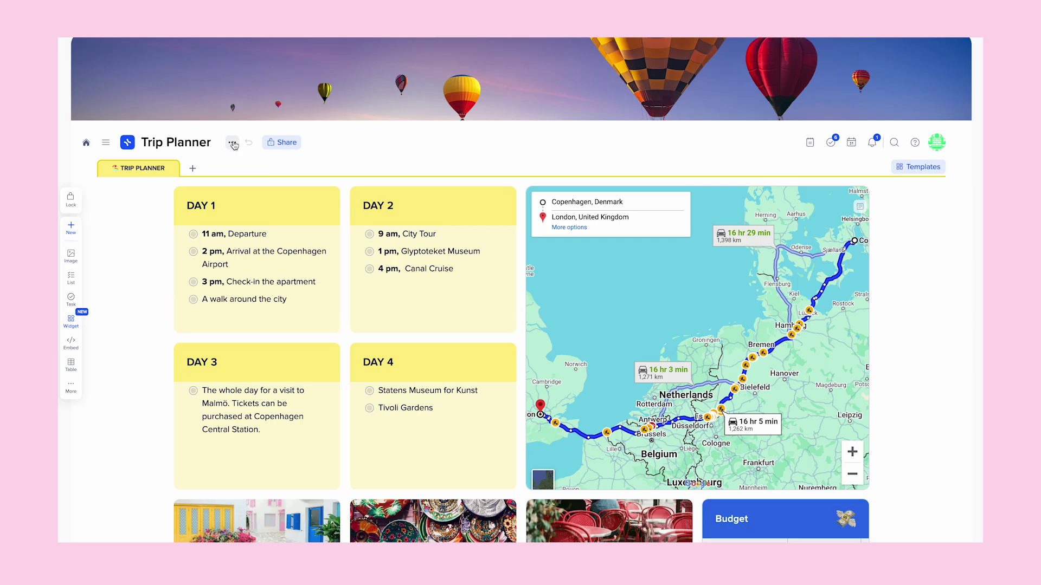
left_click(85, 142)
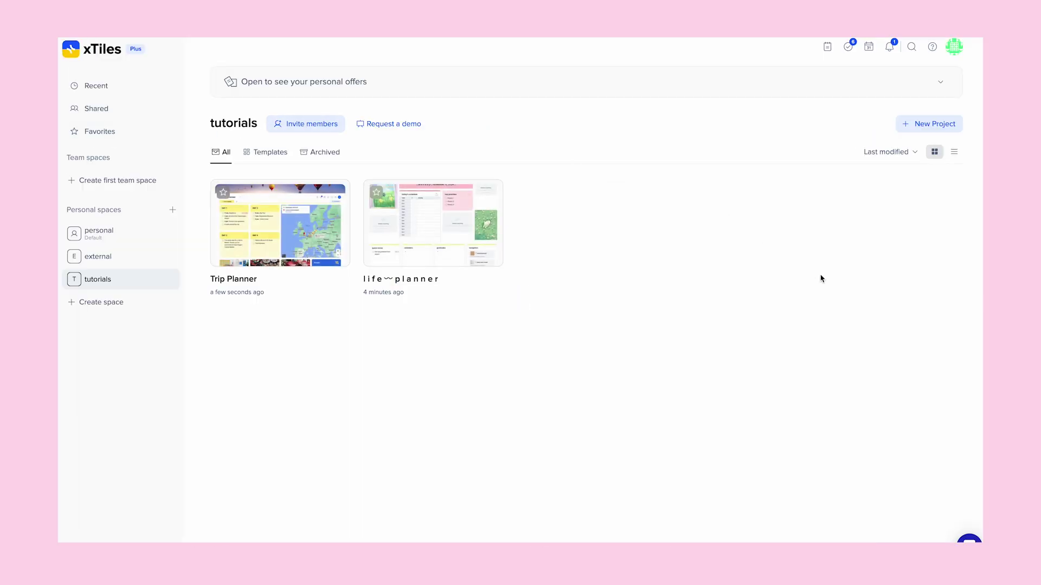